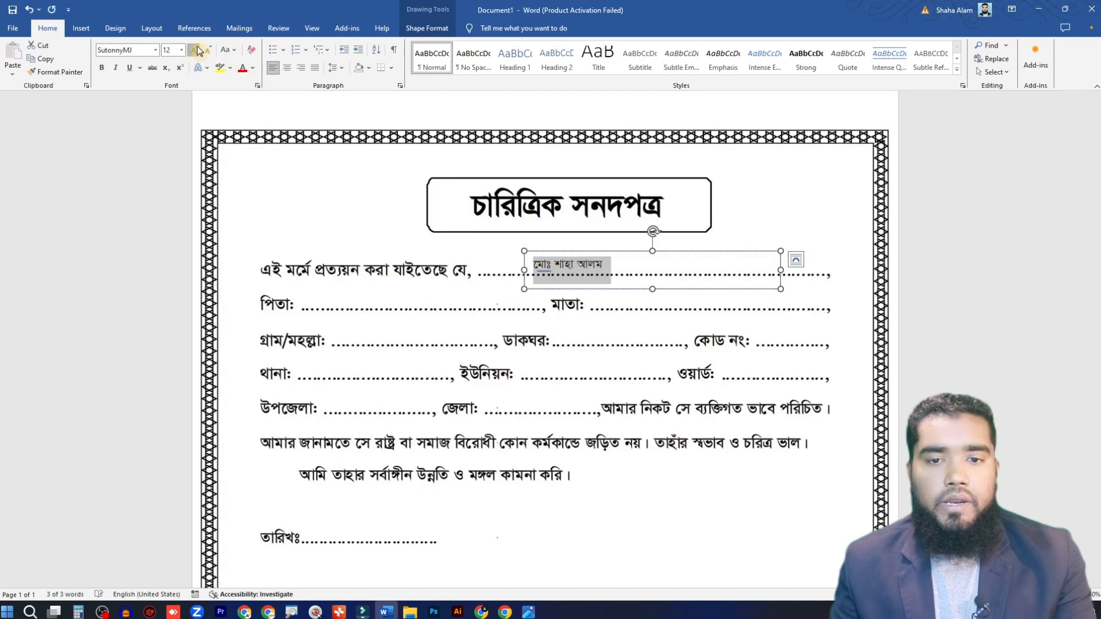
# Step: Enlarge the applicant's name text to 20 pt and move its text box over the printed opening words to compare them
pyautogui.click(196, 51)
pyautogui.click(196, 50)
pyautogui.click(196, 50)
pyautogui.click(196, 50)
pyautogui.click(666, 297)
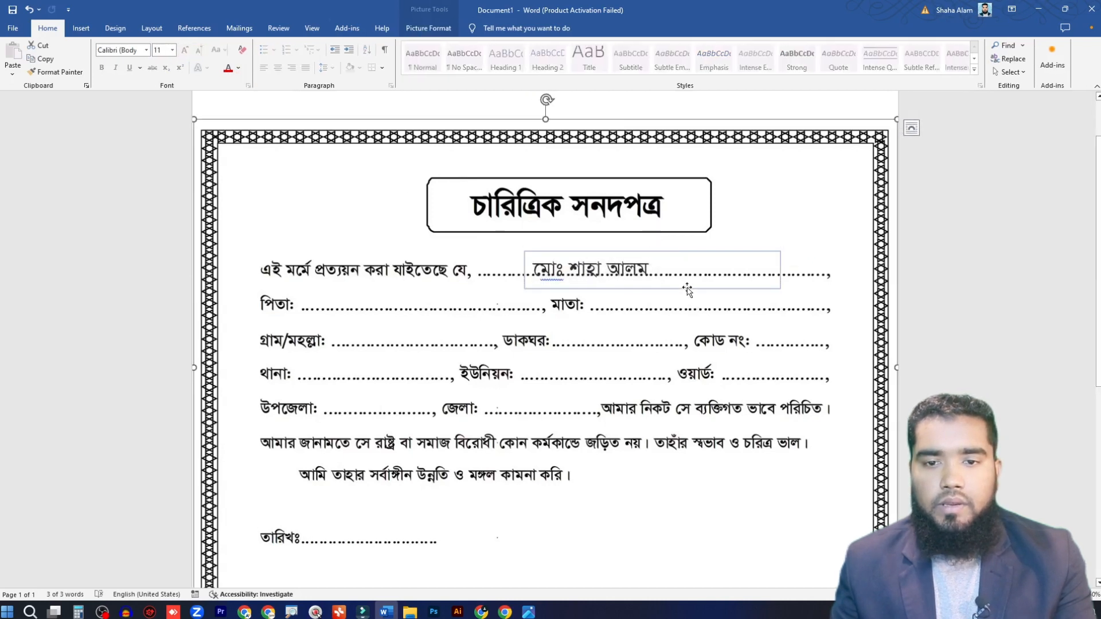
pyautogui.moveTo(684, 253); pyautogui.dragTo(452, 254)
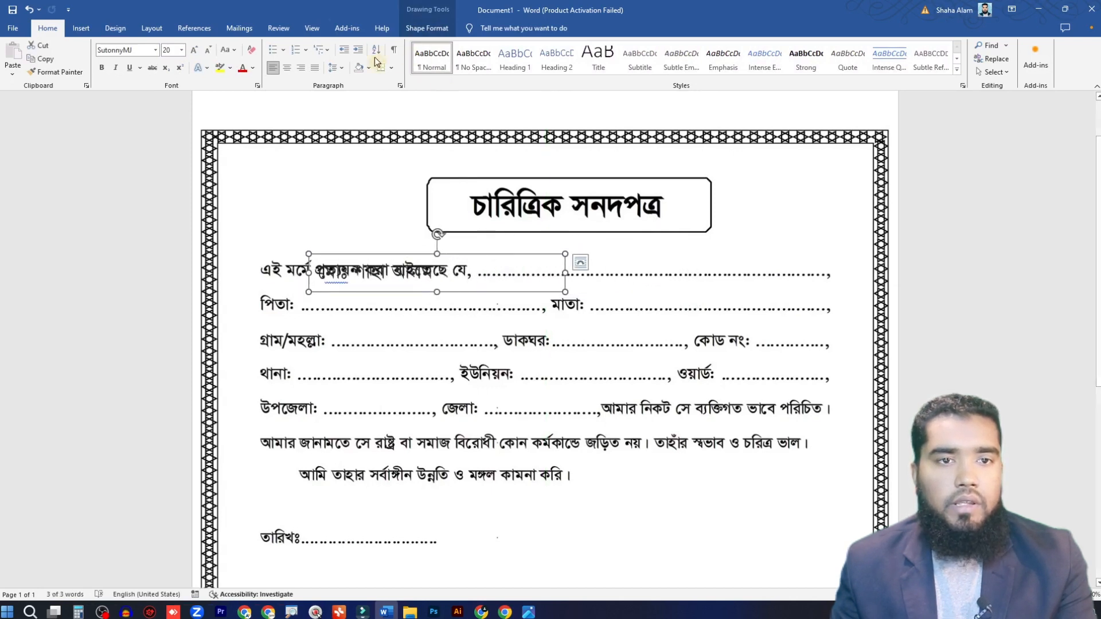
# Step: Format the applicant's name as bold 16 pt and place its text box back on the first dotted line
pyautogui.click(103, 69)
pyautogui.moveTo(529, 256); pyautogui.dragTo(753, 246)
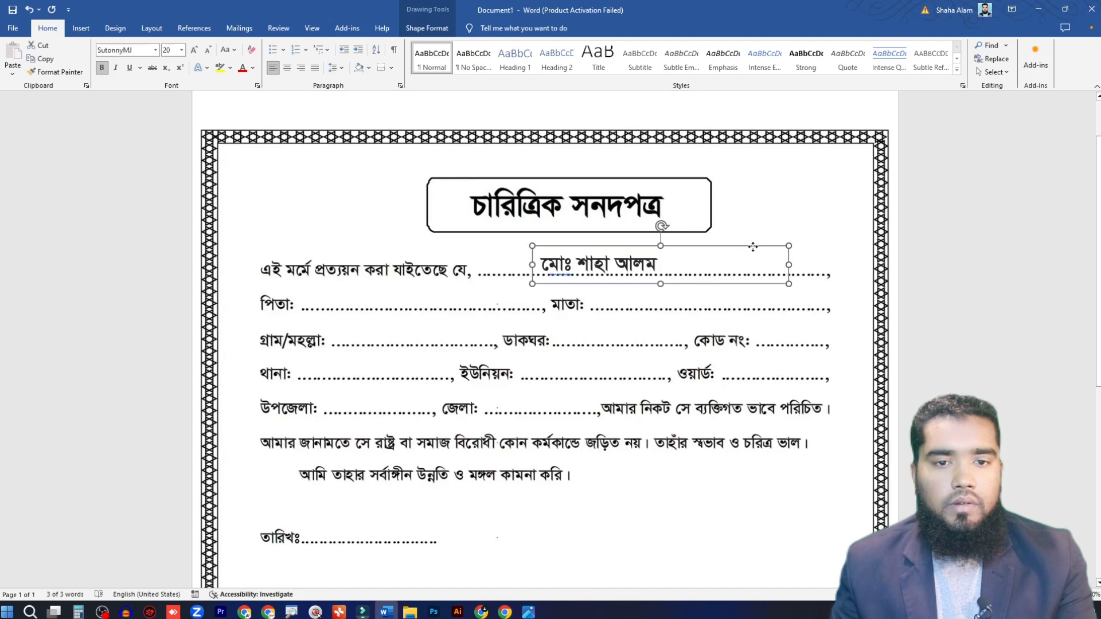
pyautogui.click(209, 50)
pyautogui.click(209, 50)
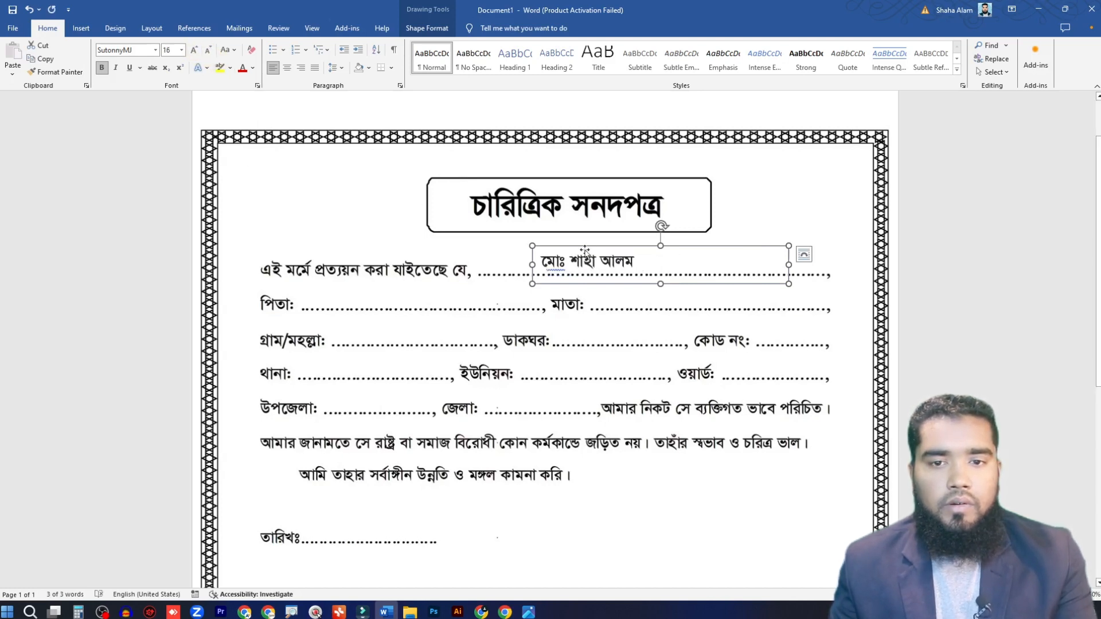
pyautogui.moveTo(626, 249)
pyautogui.mouseDown()
pyautogui.moveTo(438, 257)
pyautogui.moveTo(643, 251)
pyautogui.moveTo(632, 250)
pyautogui.mouseUp()
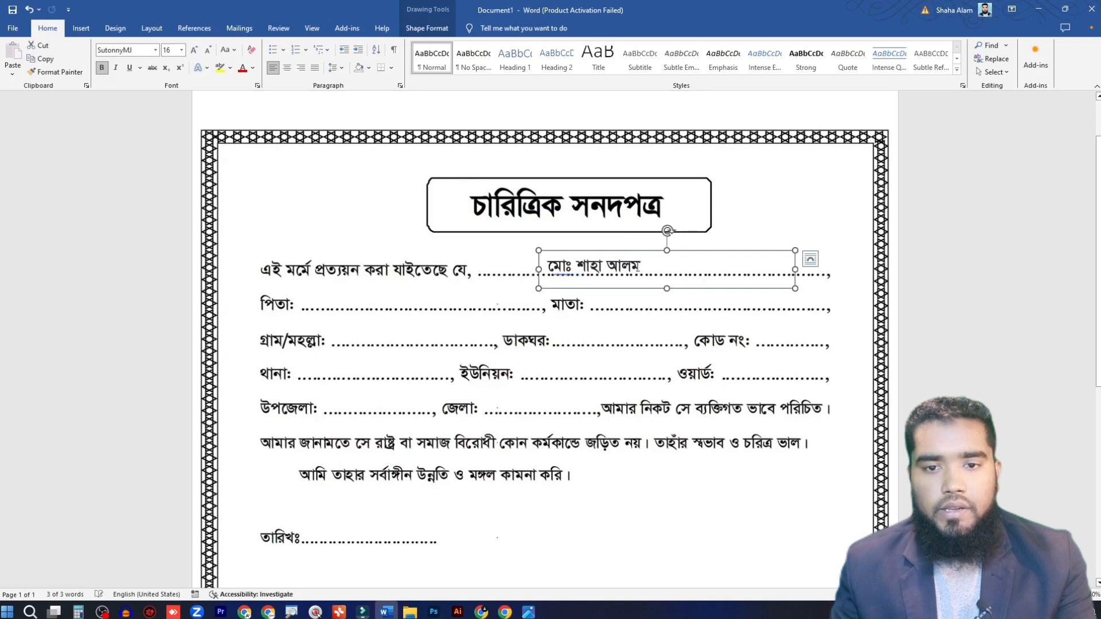
# Step: Remove the outline from the applicant's name text box
pyautogui.click(733, 333)
pyautogui.click(690, 253)
pyautogui.scroll(1, 803, 294)
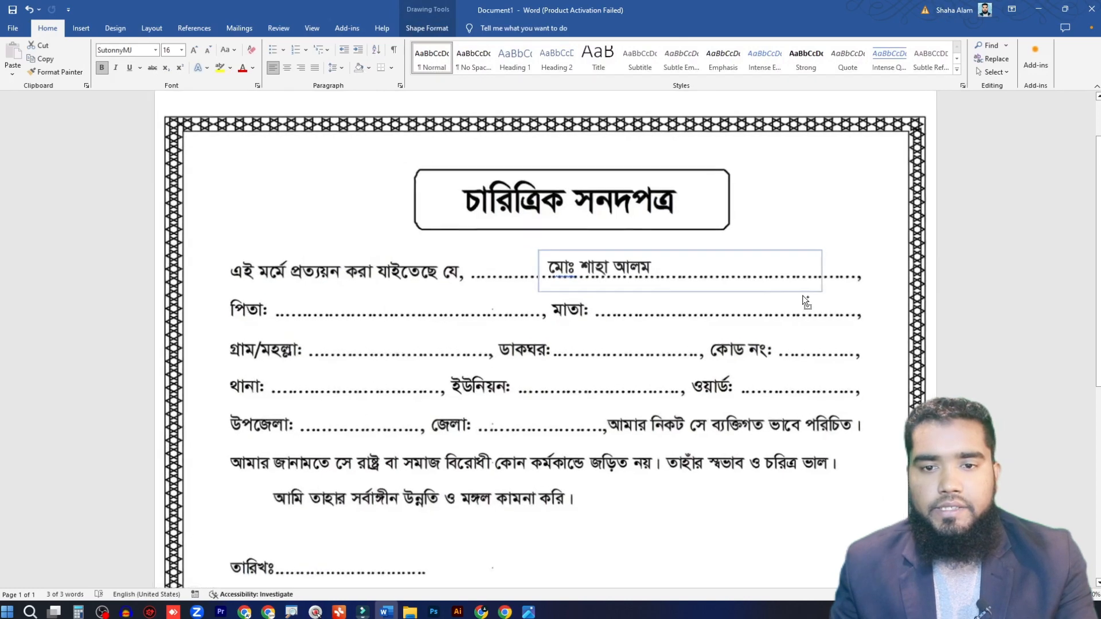
pyautogui.scroll(3, 803, 294)
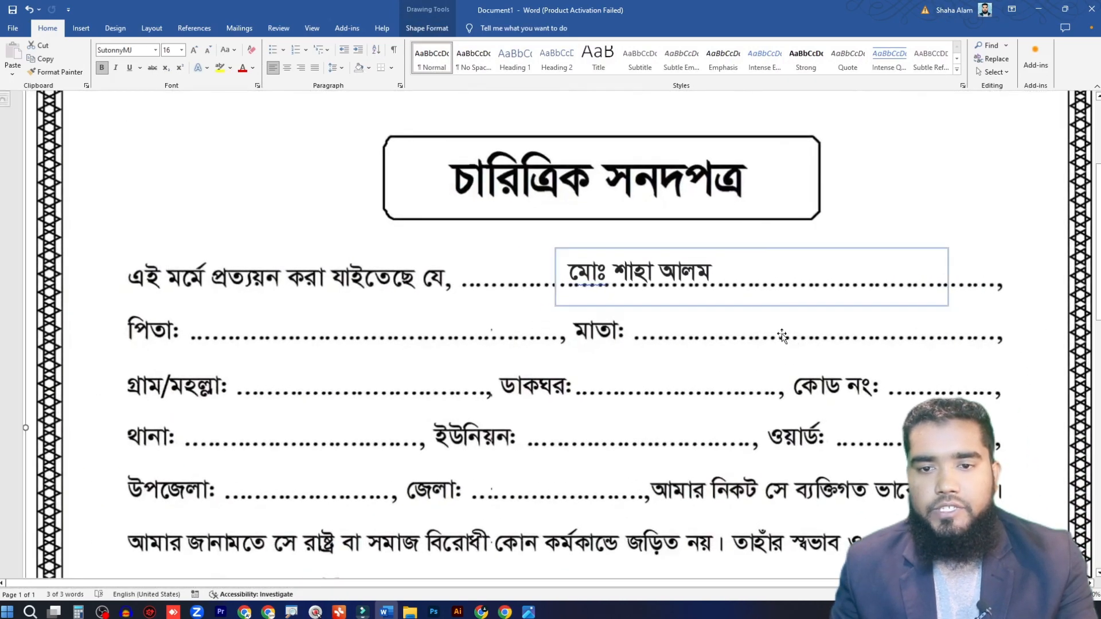
pyautogui.click(782, 335)
pyautogui.click(789, 250)
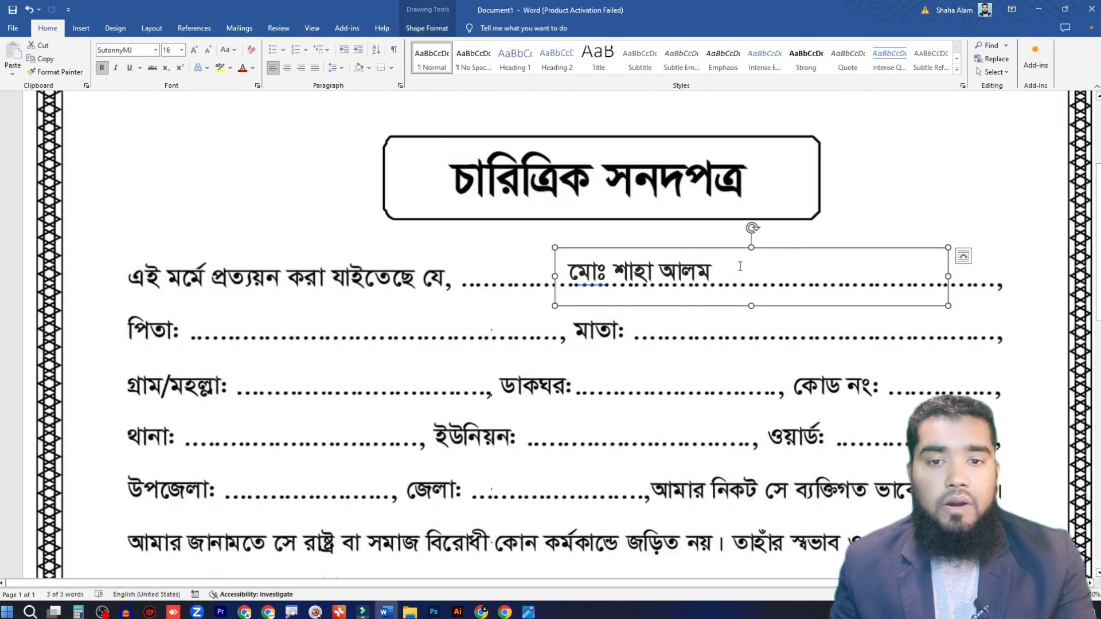
pyautogui.click(427, 30)
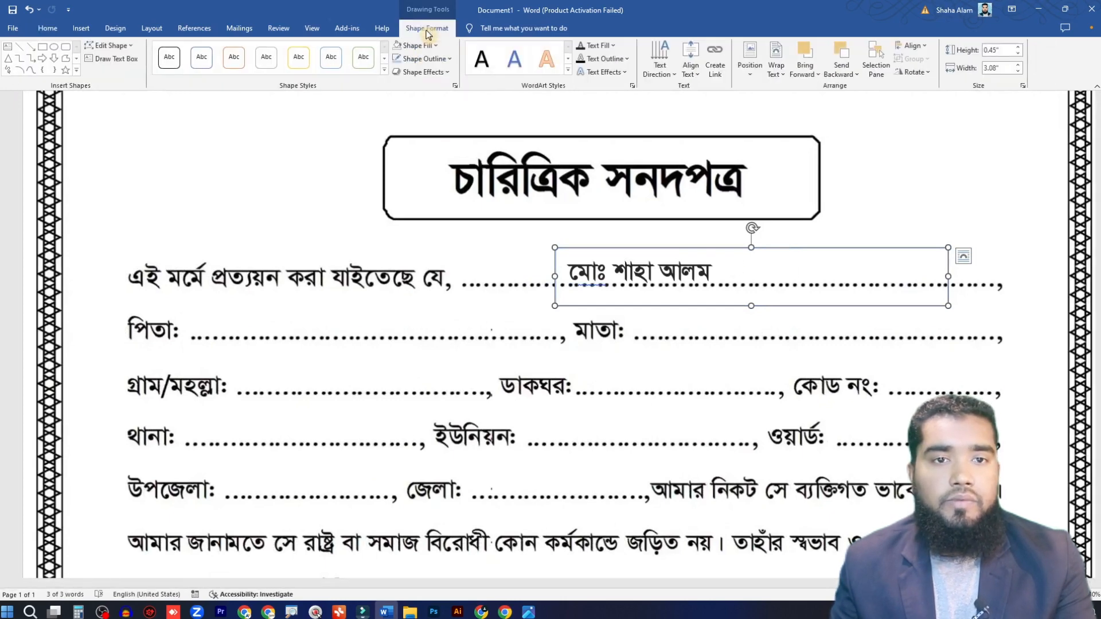
pyautogui.click(437, 63)
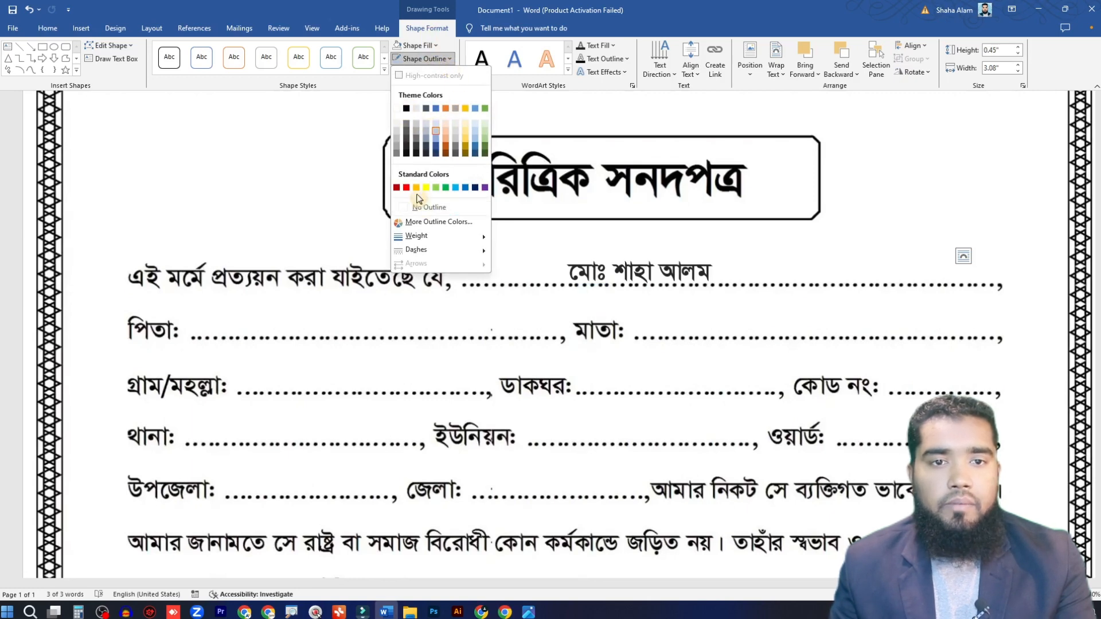
pyautogui.click(416, 209)
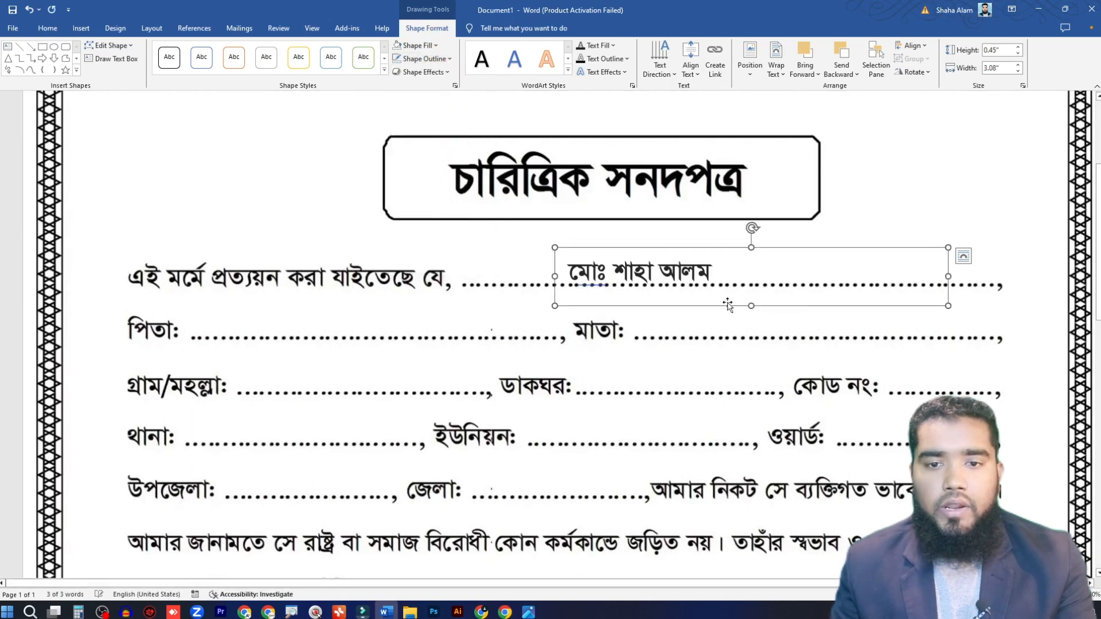
# Step: Duplicate the name text box onto the পিতা line, narrow the copy to 2.46" and enter the father's full name
pyautogui.scroll(-2, 657, 276)
pyautogui.click(646, 251)
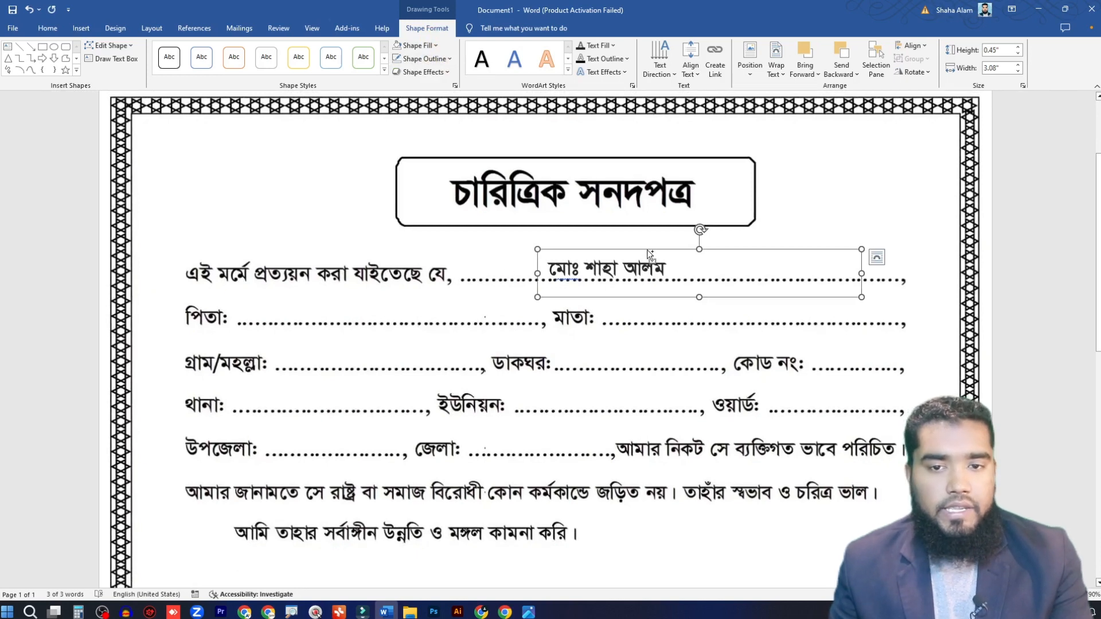
pyautogui.press('ctrl')
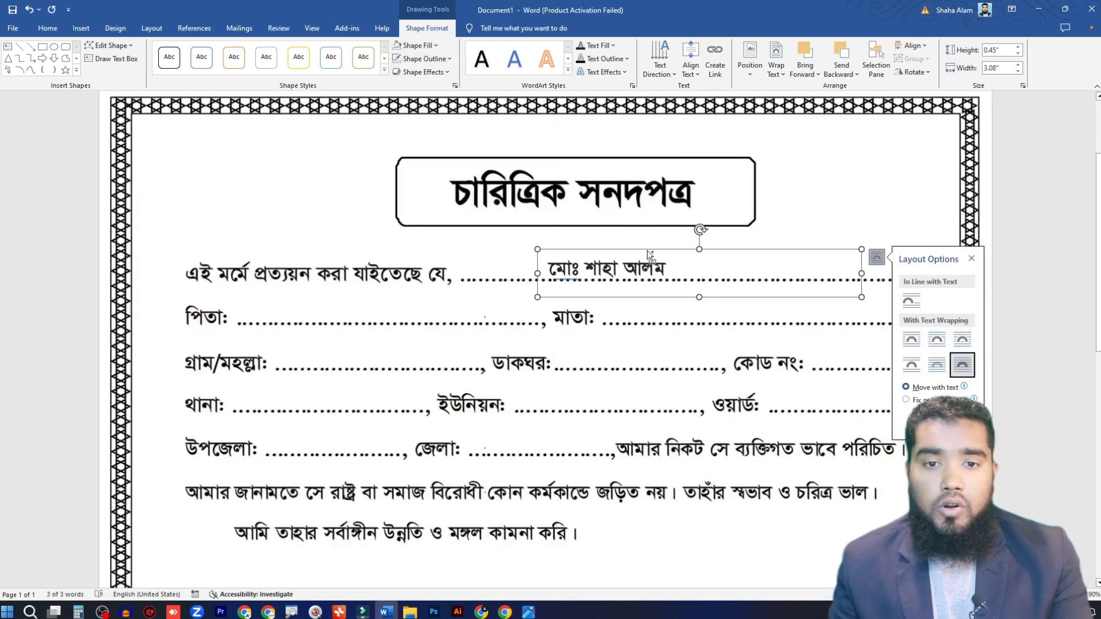
pyautogui.moveTo(648, 255); pyautogui.dragTo(385, 292)
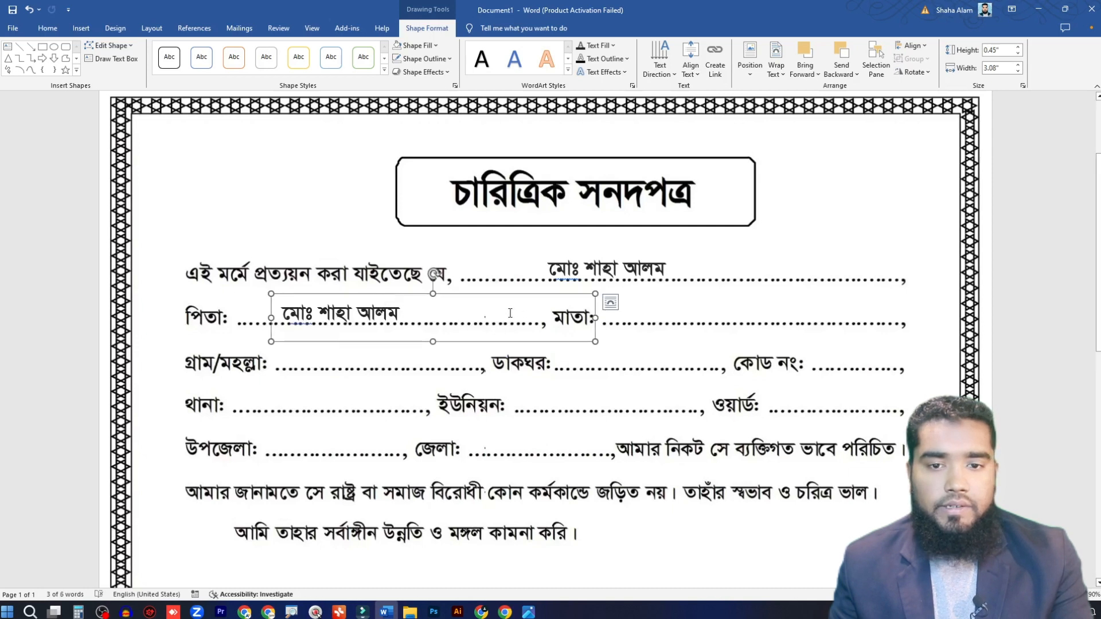
pyautogui.moveTo(594, 318); pyautogui.dragTo(529, 321)
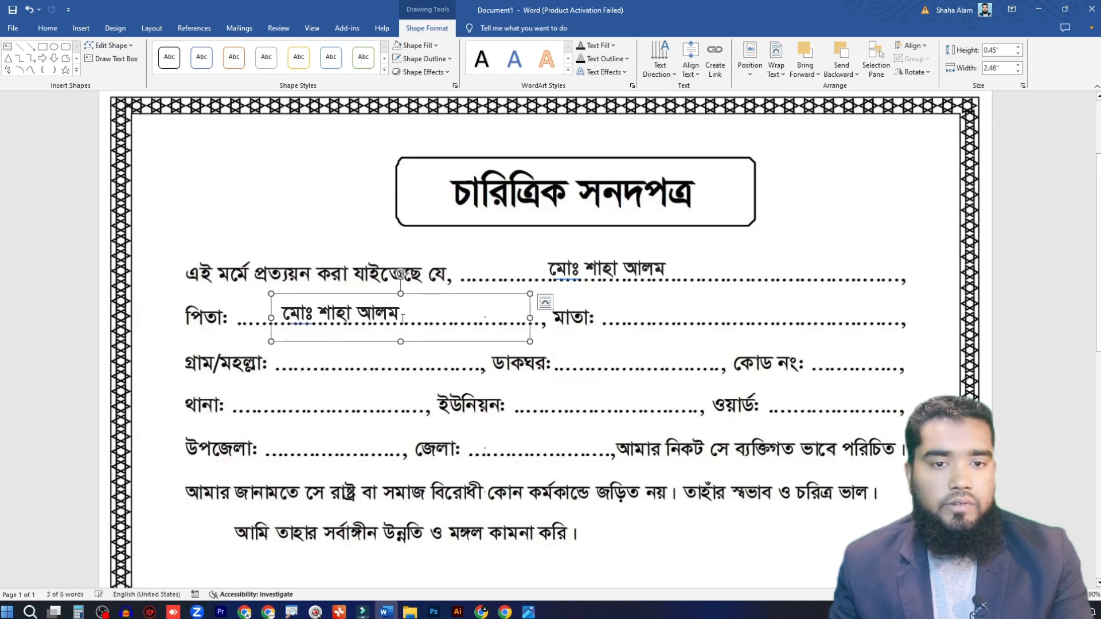
pyautogui.moveTo(400, 316); pyautogui.dragTo(274, 317)
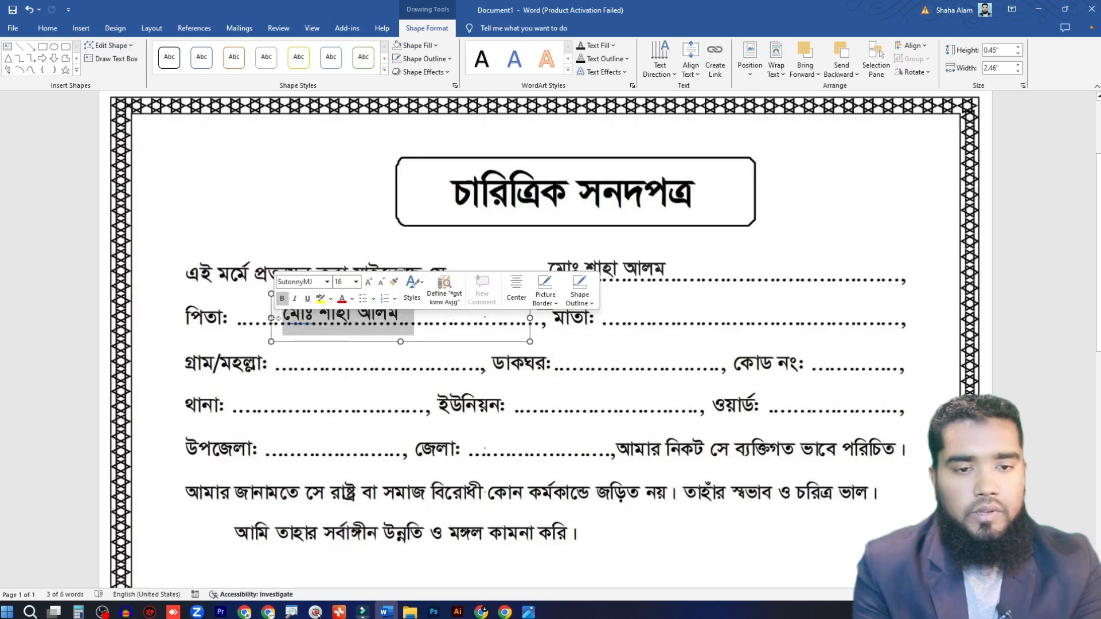
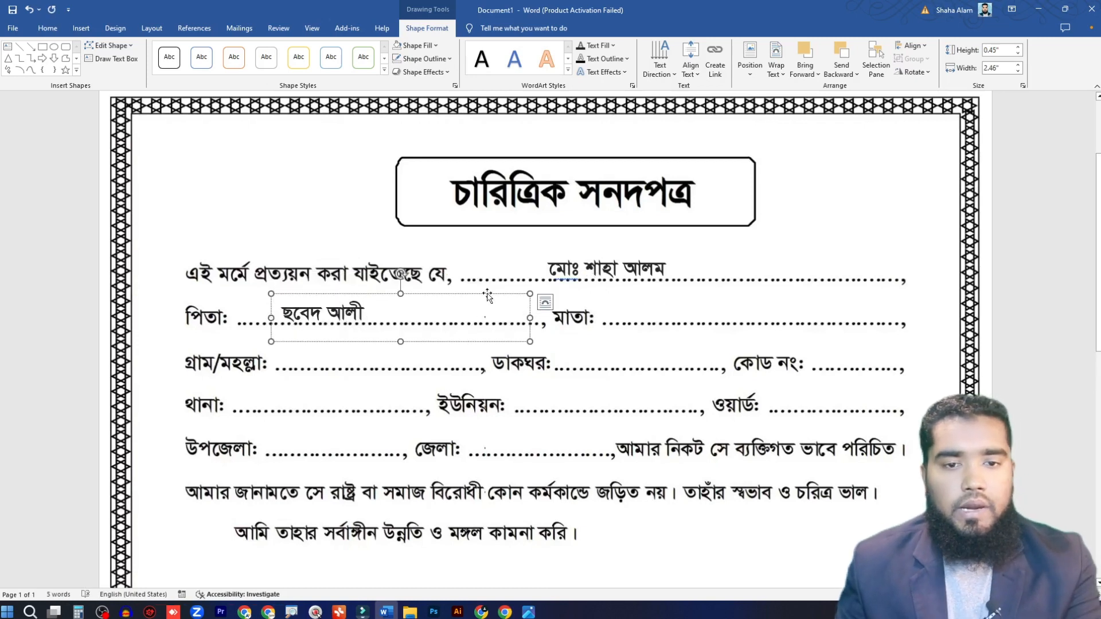
# Step: Duplicate the father's name box onto the মাতা line and replace its text with the mother's full name
pyautogui.moveTo(487, 294); pyautogui.dragTo(852, 298)
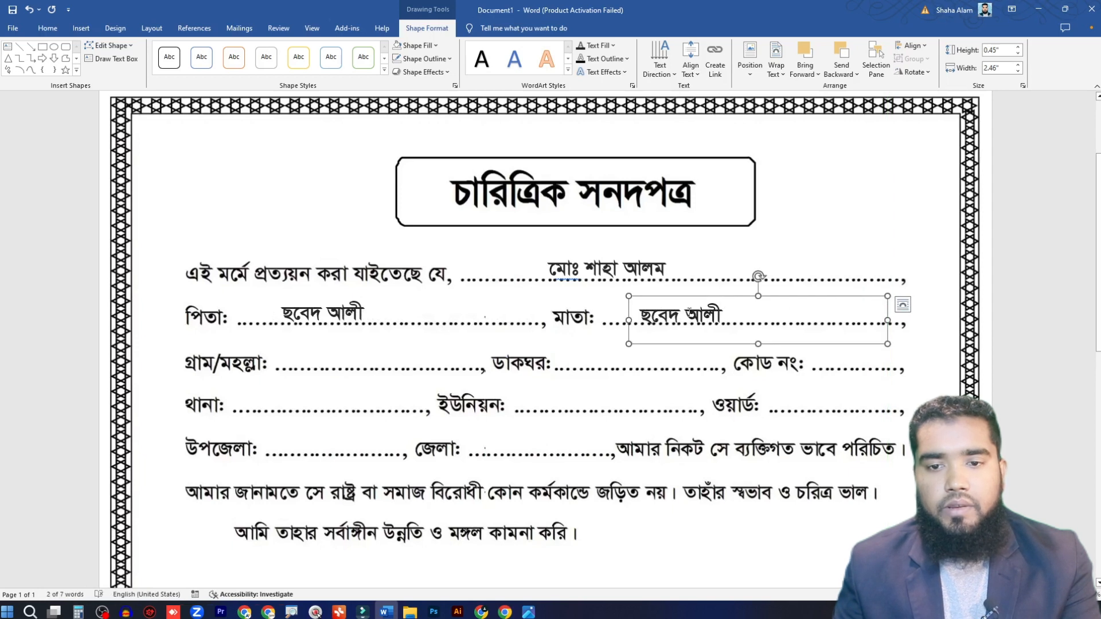
pyautogui.tripleClick(690, 312)
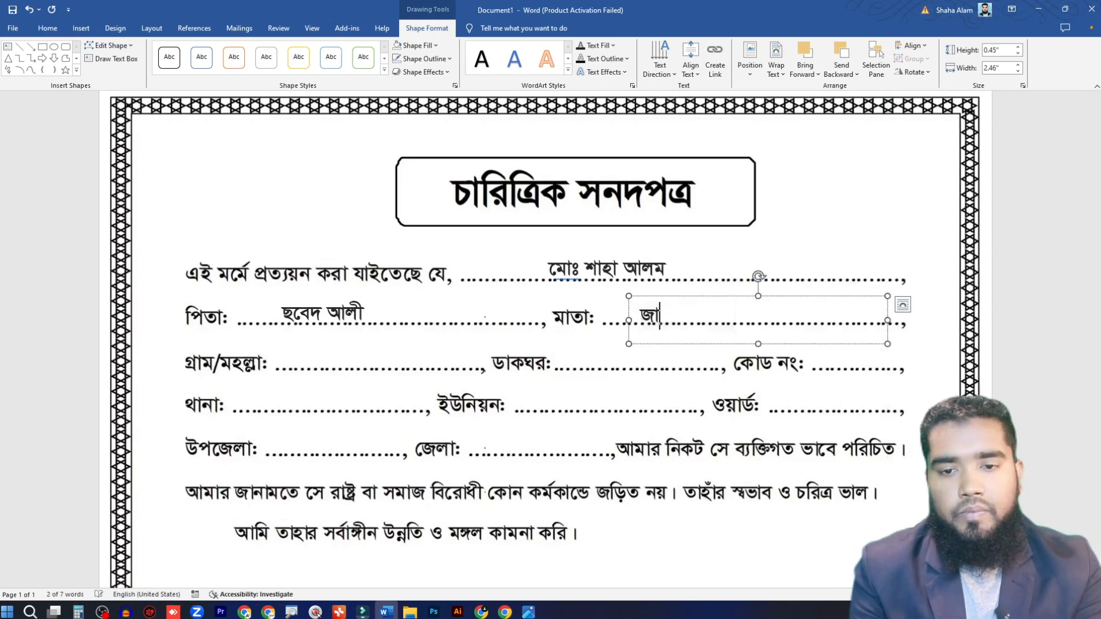
# Step: Fill in the village, post office and postcode fields using duplicated text boxes narrowed to 1.81"
pyautogui.moveTo(888, 321); pyautogui.dragTo(492, 317)
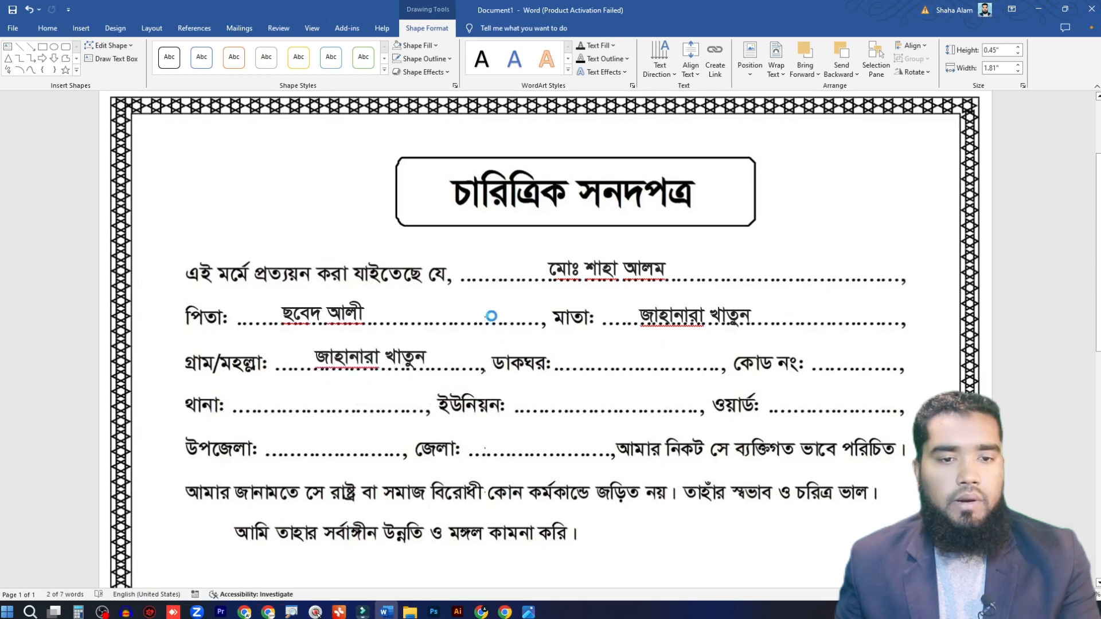
pyautogui.tripleClick(365, 356)
pyautogui.write('গোকর্ণ')
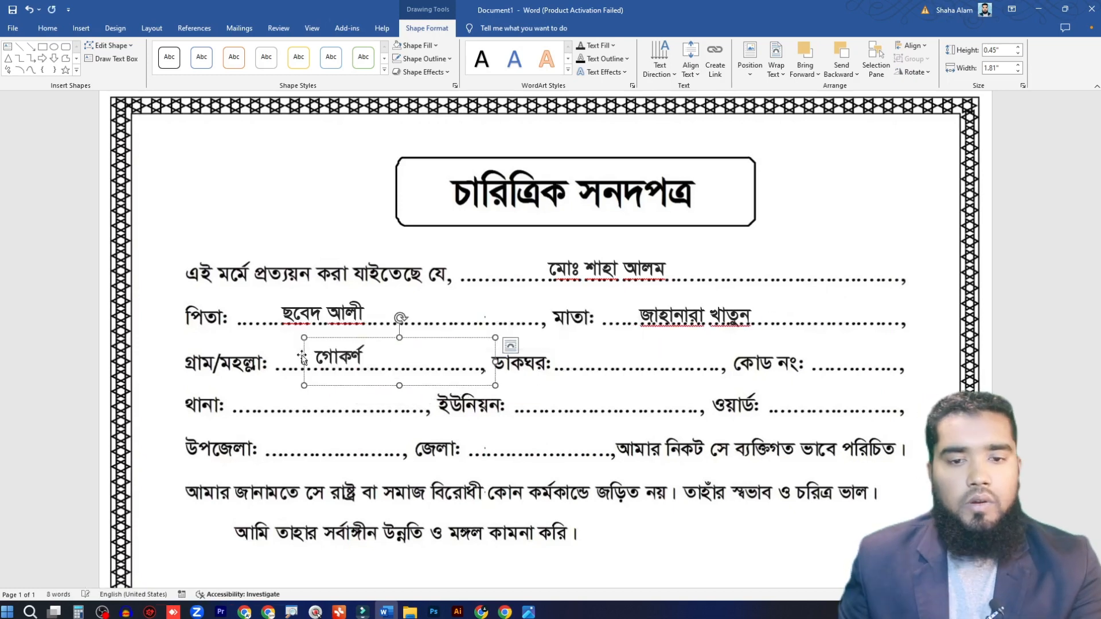
pyautogui.moveTo(433, 344); pyautogui.dragTo(704, 339)
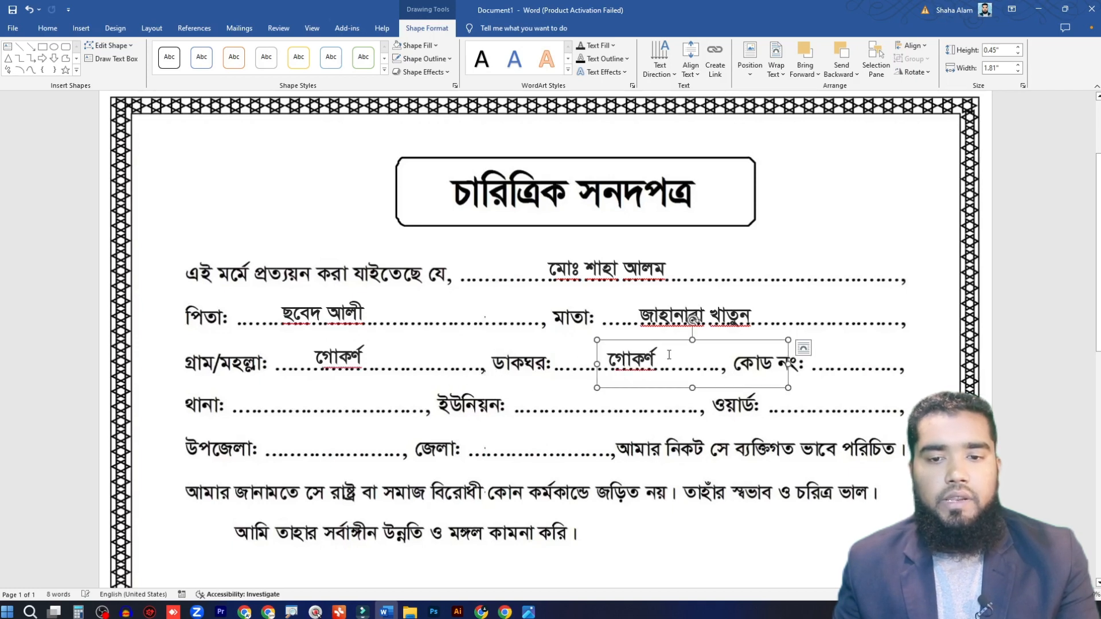
pyautogui.tripleClick(598, 362)
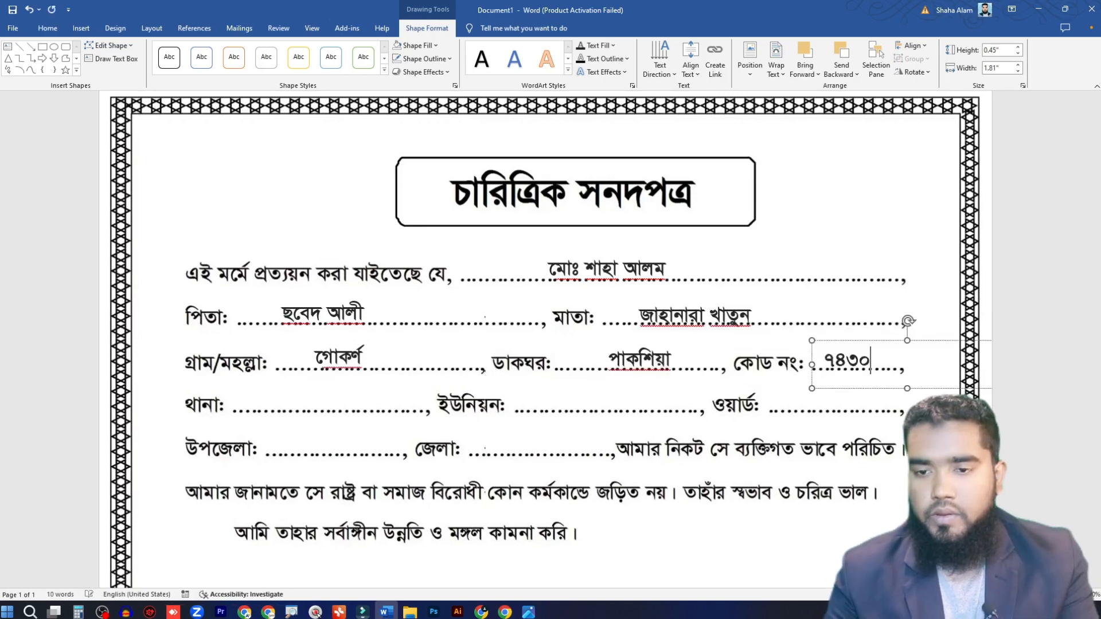
# Step: Duplicate the text box onto the থানা and ইউনিয়ন lines and enter the thana and union names
pyautogui.moveTo(874, 340); pyautogui.dragTo(418, 369)
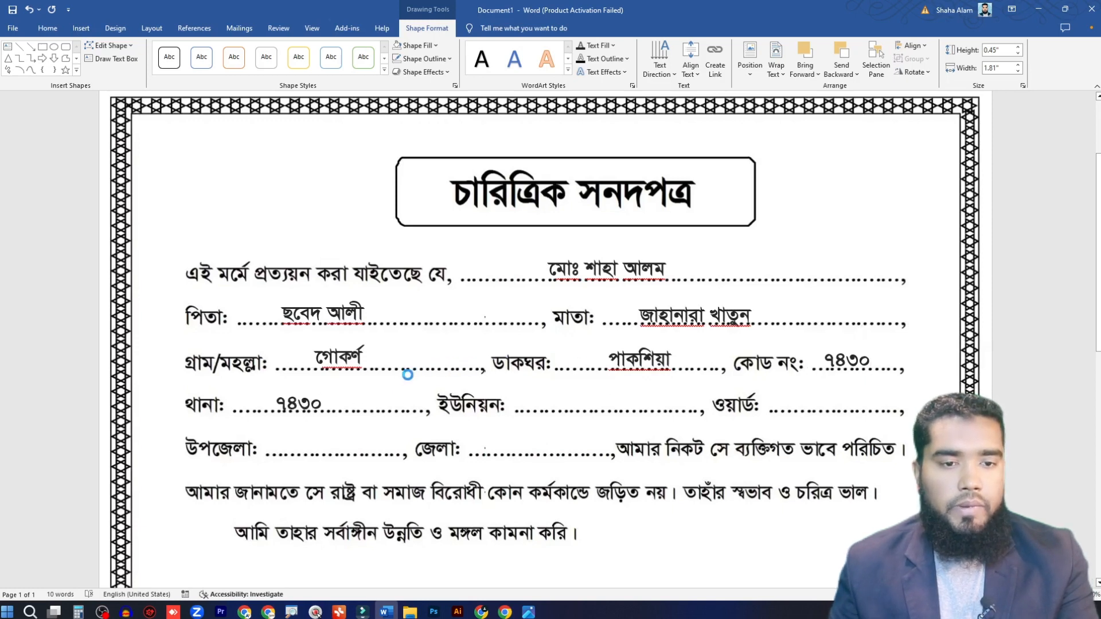
pyautogui.tripleClick(314, 404)
pyautogui.write('শা')
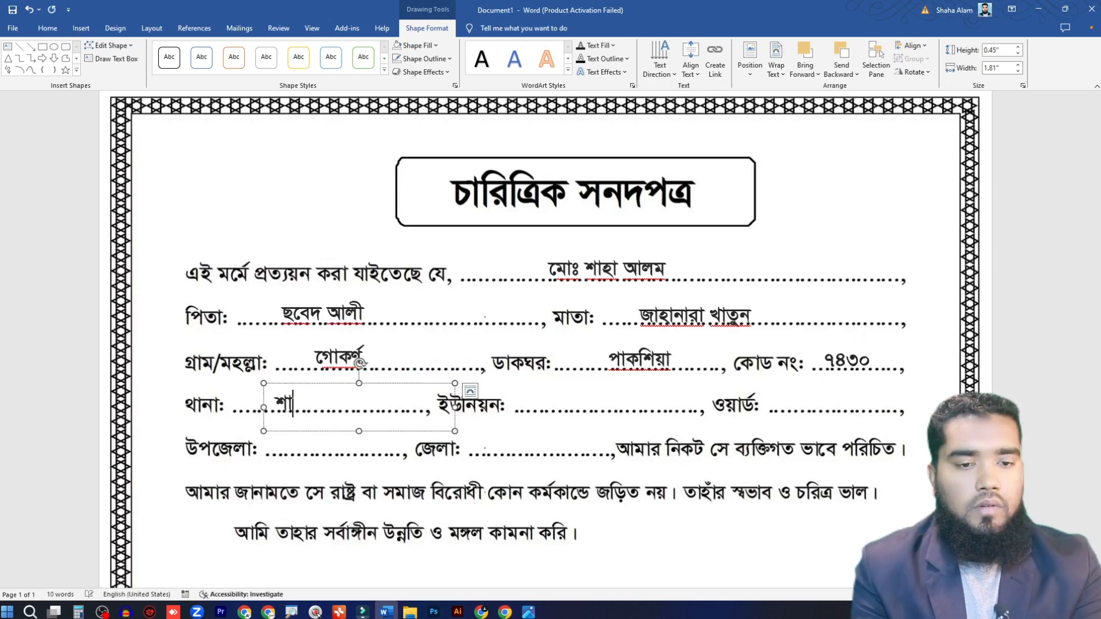
pyautogui.write('র্শা')
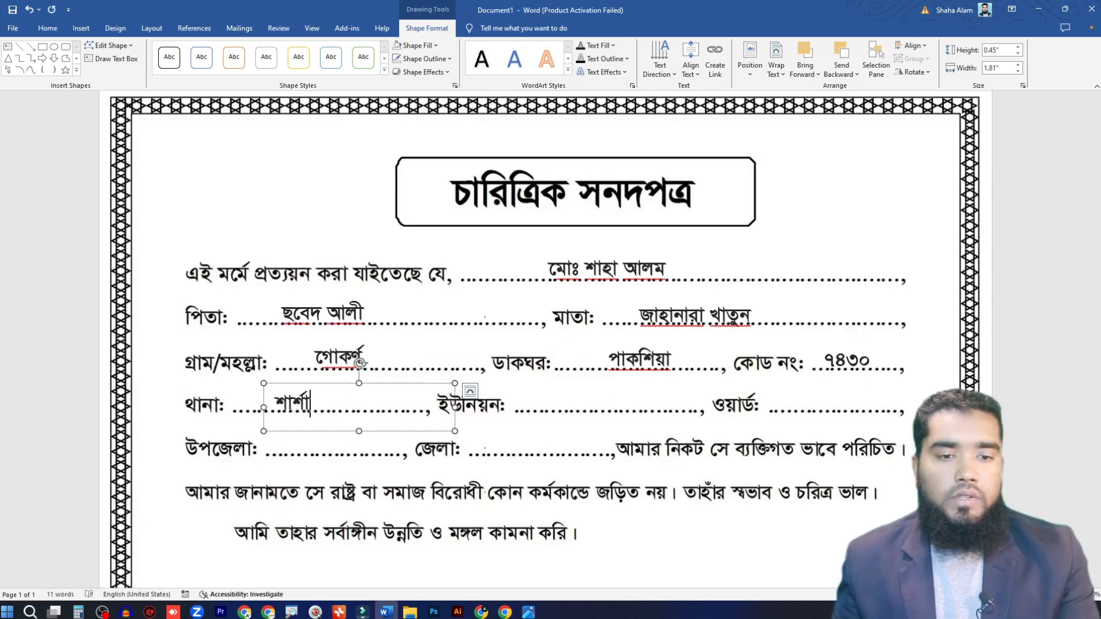
pyautogui.moveTo(394, 387); pyautogui.dragTo(667, 379)
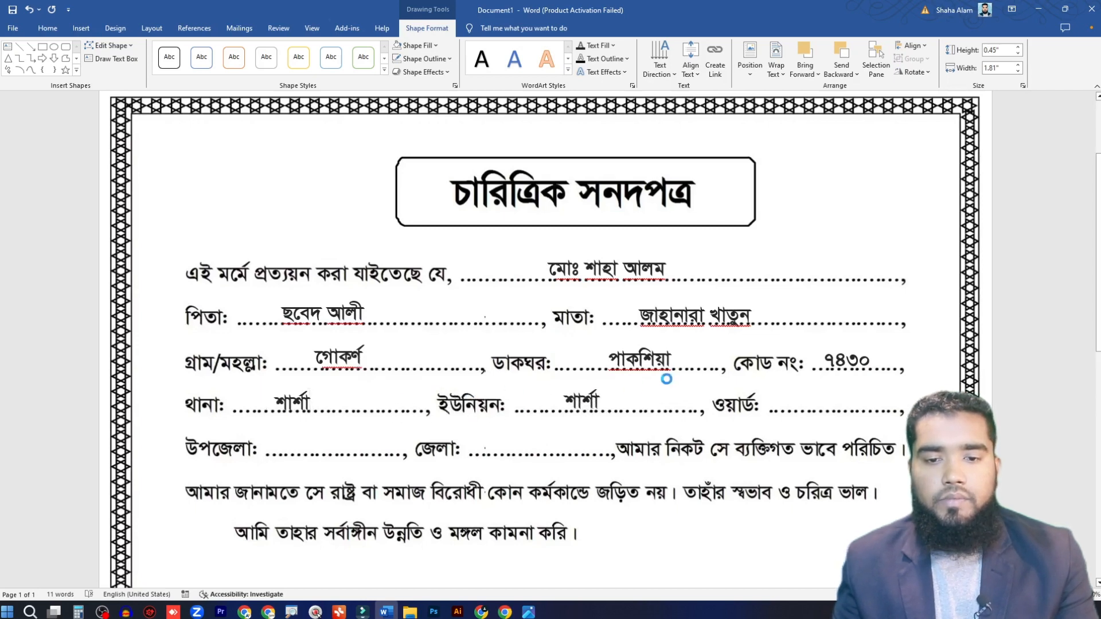
pyautogui.tripleClick(581, 401)
pyautogui.write('ডিহি')
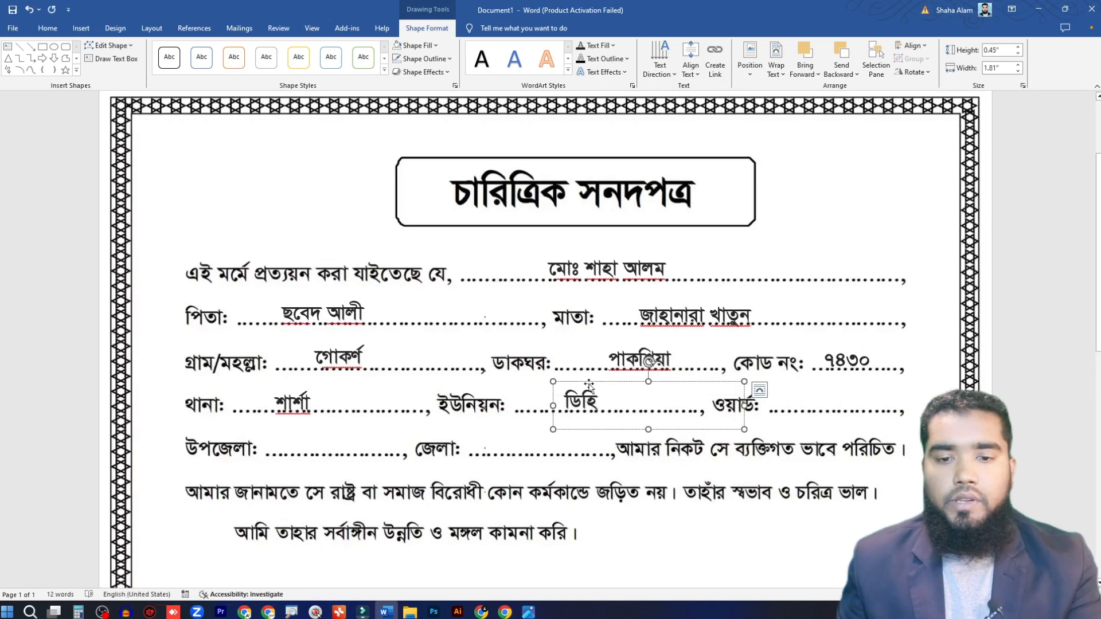
# Step: Duplicate the union text box onto the ওয়ার্ড line and enter the ward number
pyautogui.moveTo(589, 384); pyautogui.dragTo(842, 379)
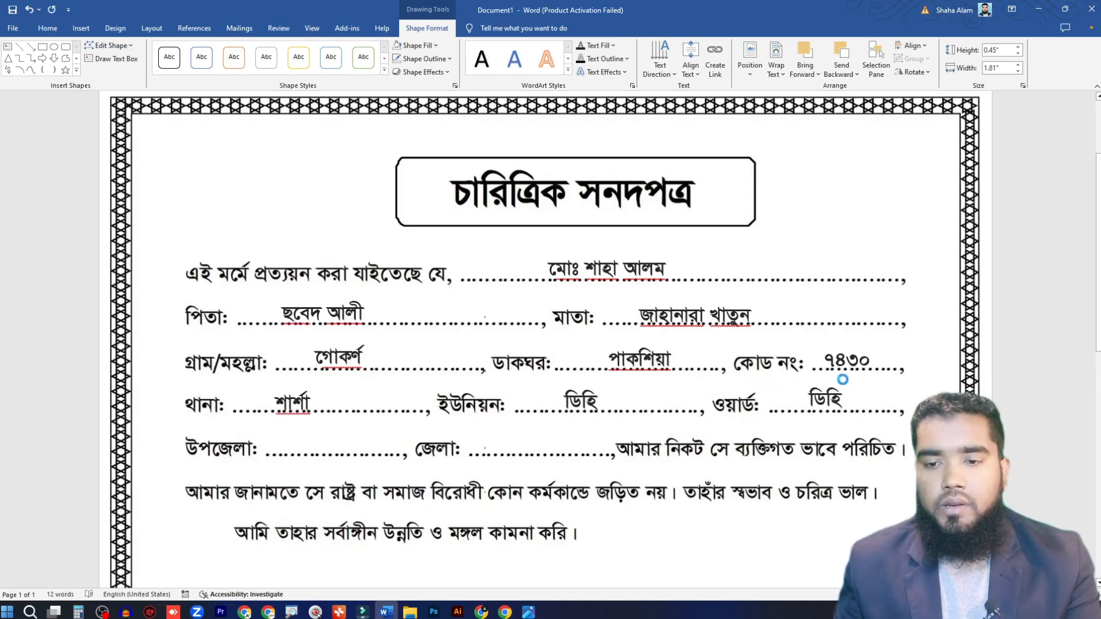
pyautogui.tripleClick(820, 398)
pyautogui.write('১')
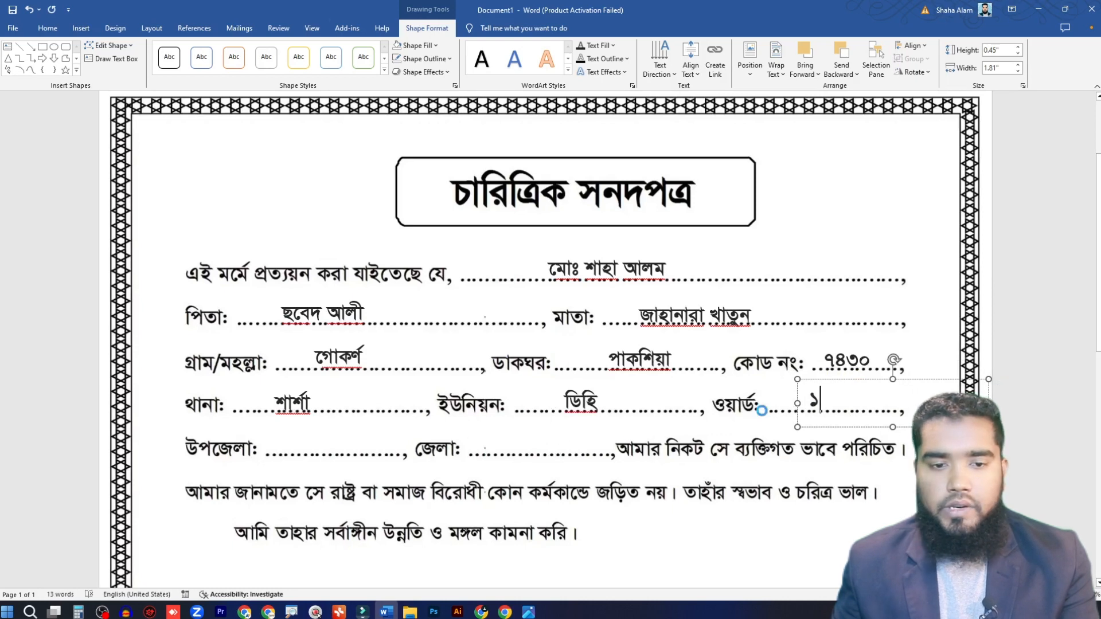
# Step: Duplicate the ward text box onto the উপজেলা line and enter the upazila name
pyautogui.moveTo(762, 411); pyautogui.dragTo(536, 394)
pyautogui.tripleClick(309, 445)
pyautogui.write('শাশ')
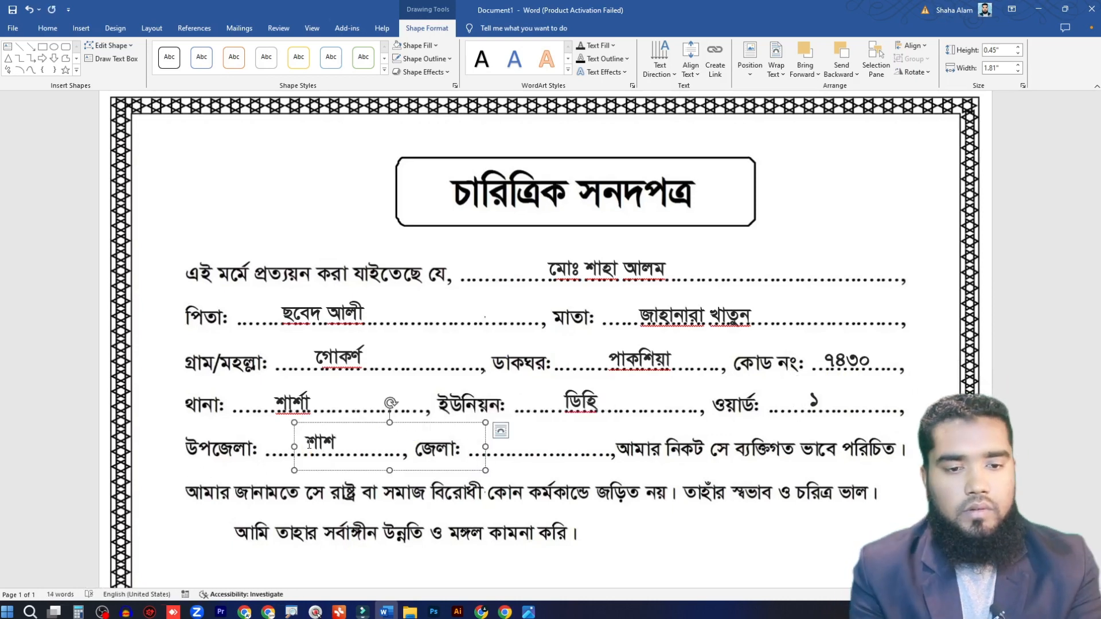
pyautogui.write('র্া')
# Step: Duplicate the upazila text box onto the জেলা line, enter the district name and nudge the box into place
pyautogui.moveTo(367, 422); pyautogui.dragTo(580, 412)
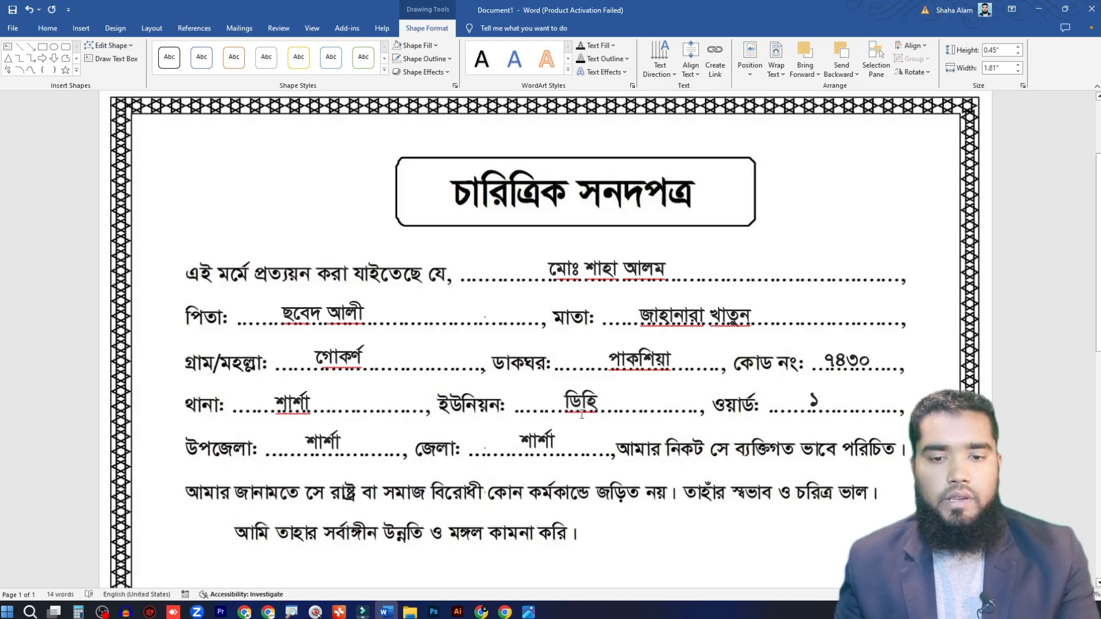
pyautogui.tripleClick(516, 439)
pyautogui.write('ড')
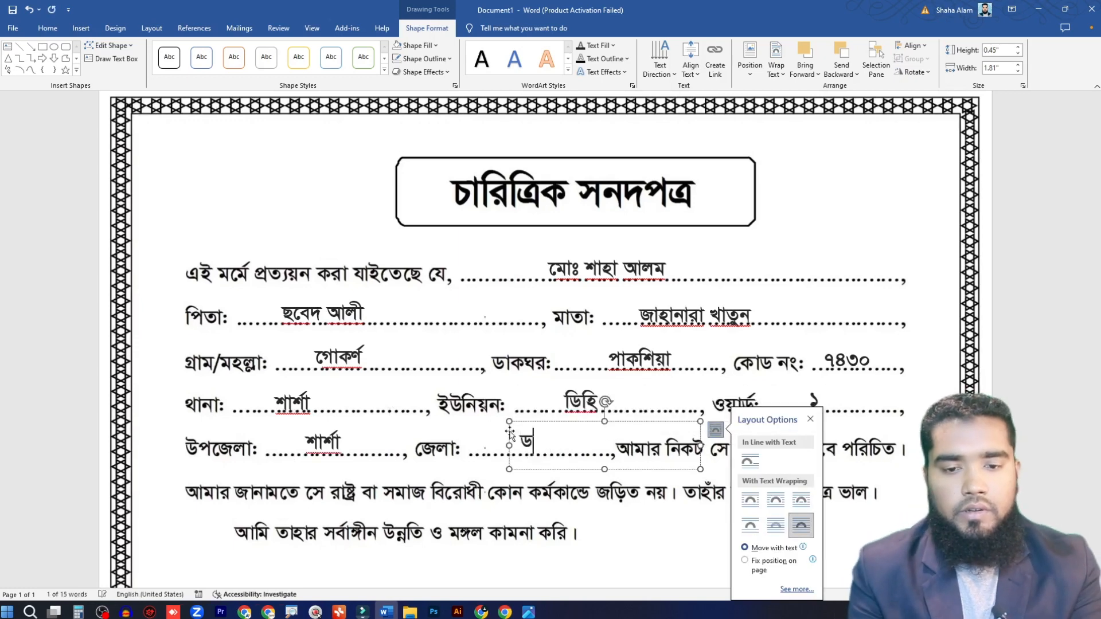
pyautogui.press('BackSpace')
pyautogui.write('যশোর')
pyautogui.moveTo(510, 434); pyautogui.dragTo(502, 436)
# Step: Duplicate the district text box onto the তারিখ line and set the date to ০১-০১-২০২৪
pyautogui.scroll(-4, 574, 344)
pyautogui.tripleClick(344, 345)
pyautogui.moveTo(620, 164); pyautogui.dragTo(289, 344)
pyautogui.click(354, 343)
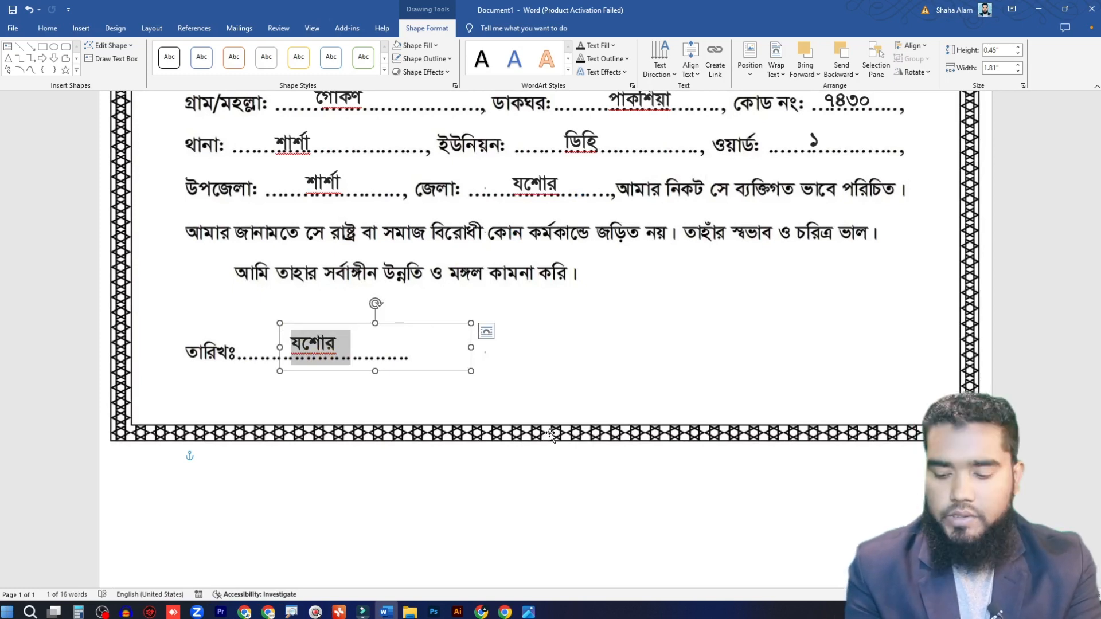
pyautogui.write('০১')
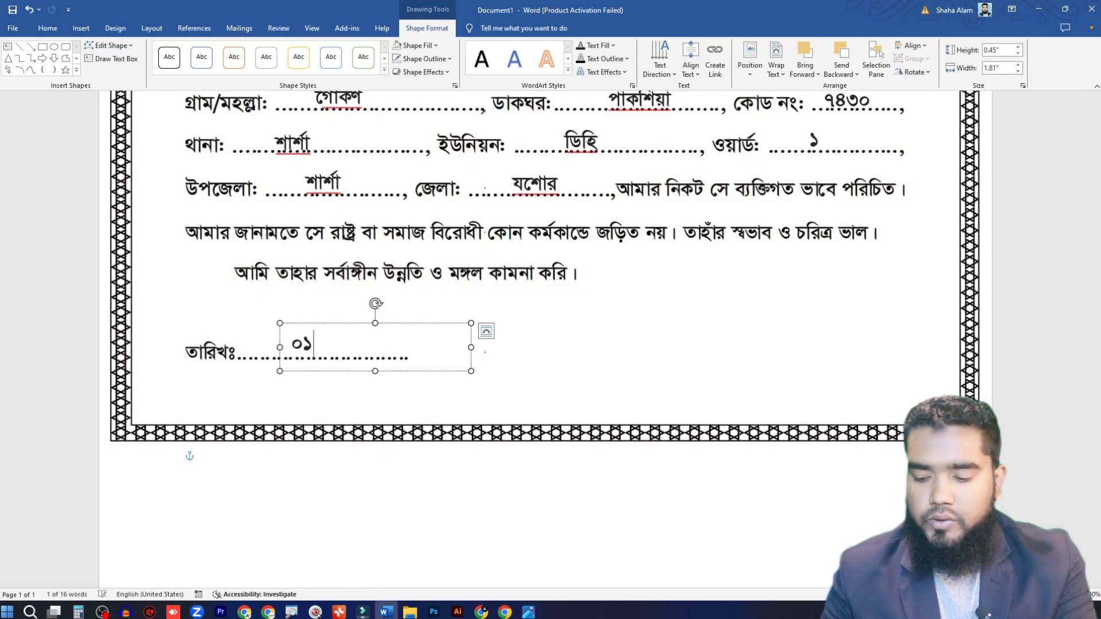
pyautogui.write('-০১-২০২৪')
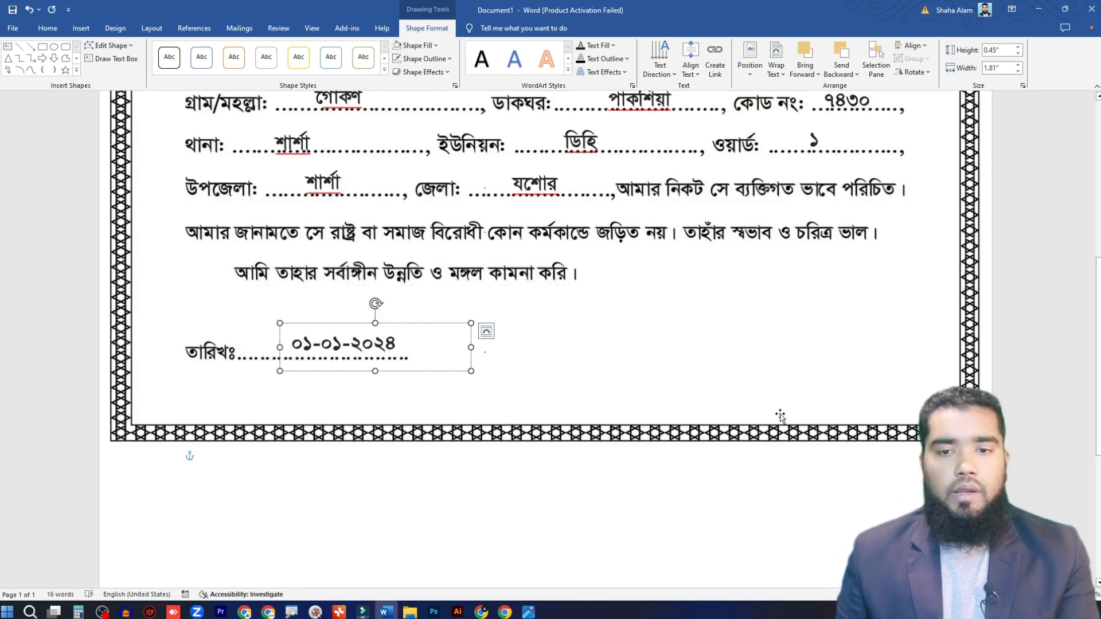
pyautogui.click(608, 394)
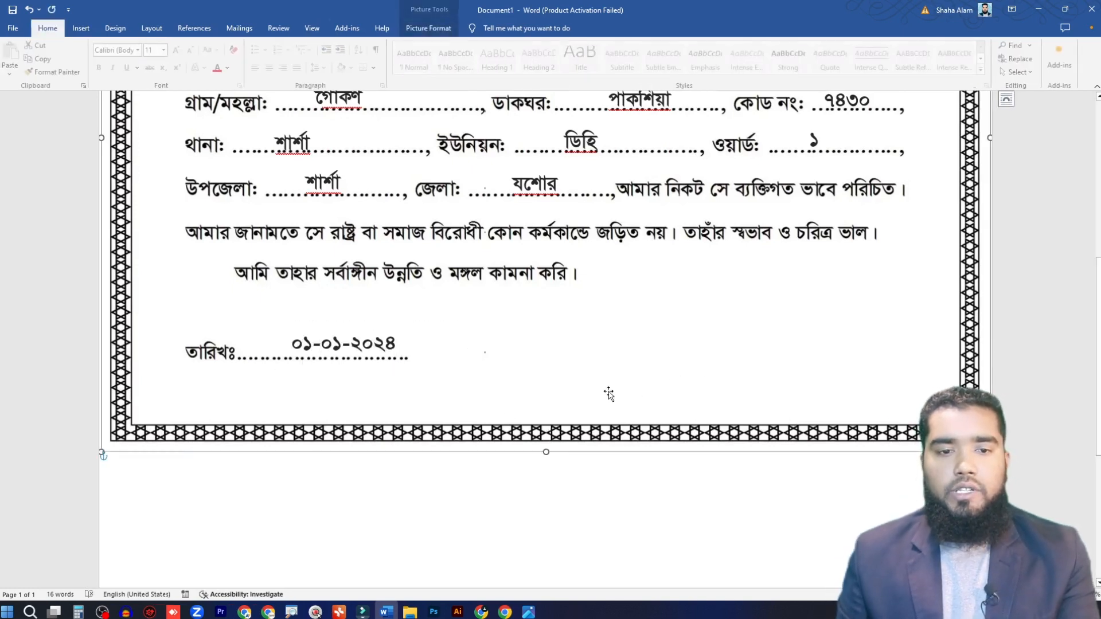
# Step: Review the filled-in certificate from top to bottom and check how it fits the page in the print preview
pyautogui.scroll(-2, 568, 393)
pyautogui.scroll(-2, 606, 427)
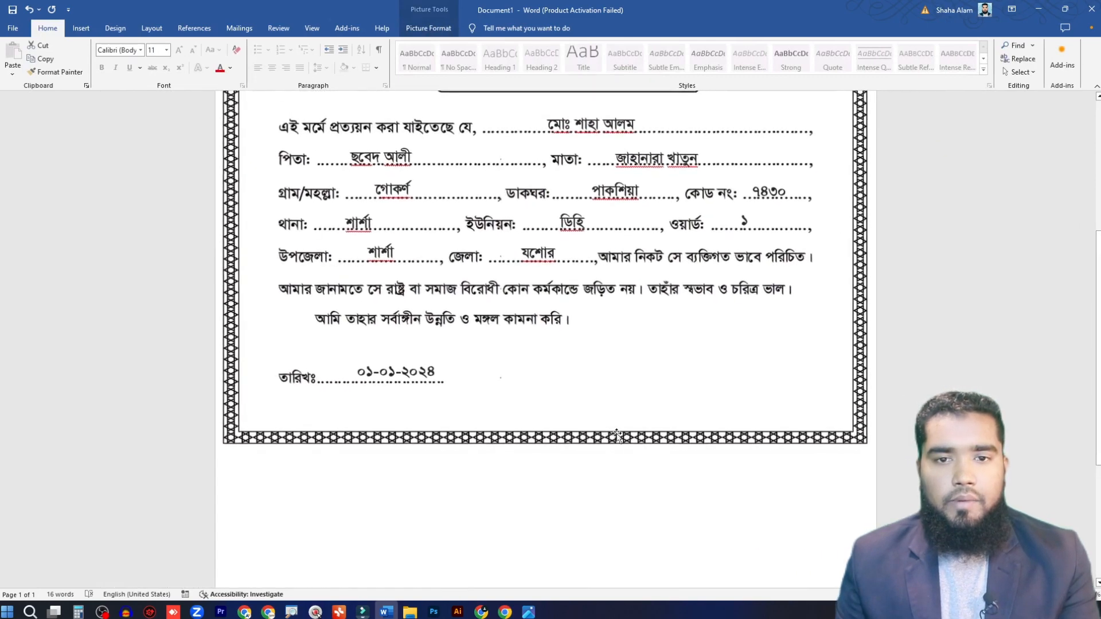
pyautogui.scroll(4, 619, 425)
pyautogui.scroll(-2, 629, 422)
pyautogui.scroll(-1, 628, 423)
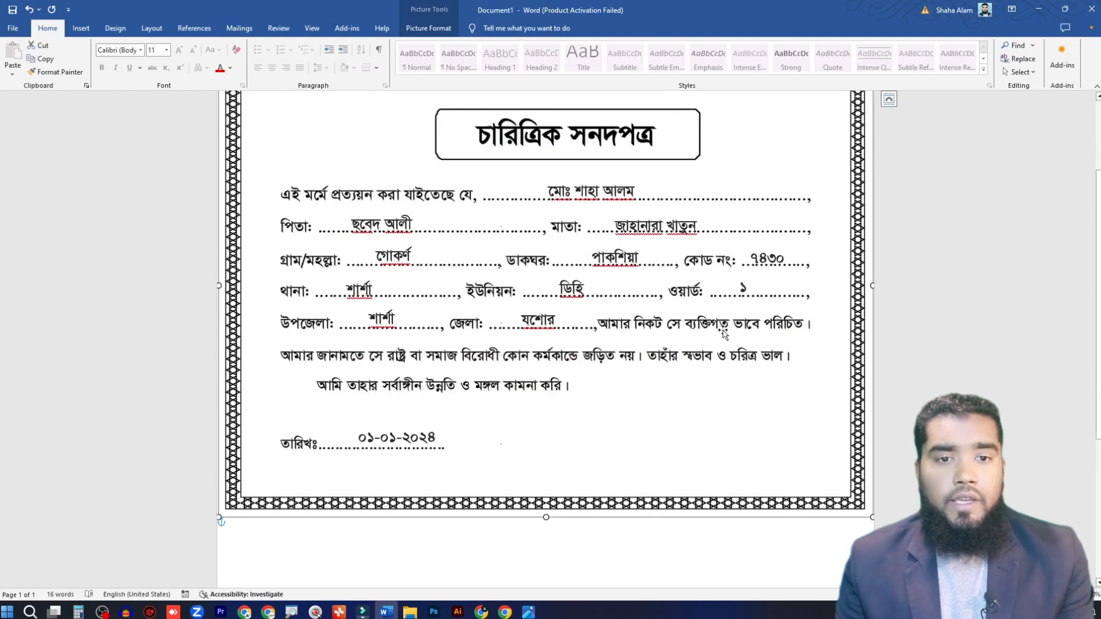
pyautogui.scroll(2, 570, 228)
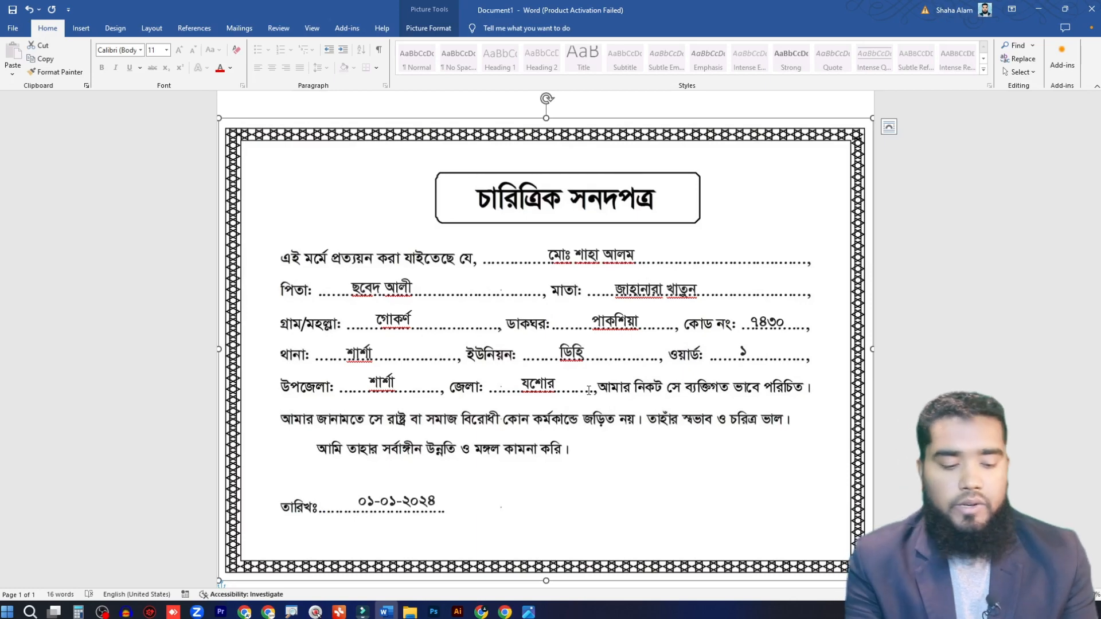
pyautogui.hotkey('ctrl', 'p')
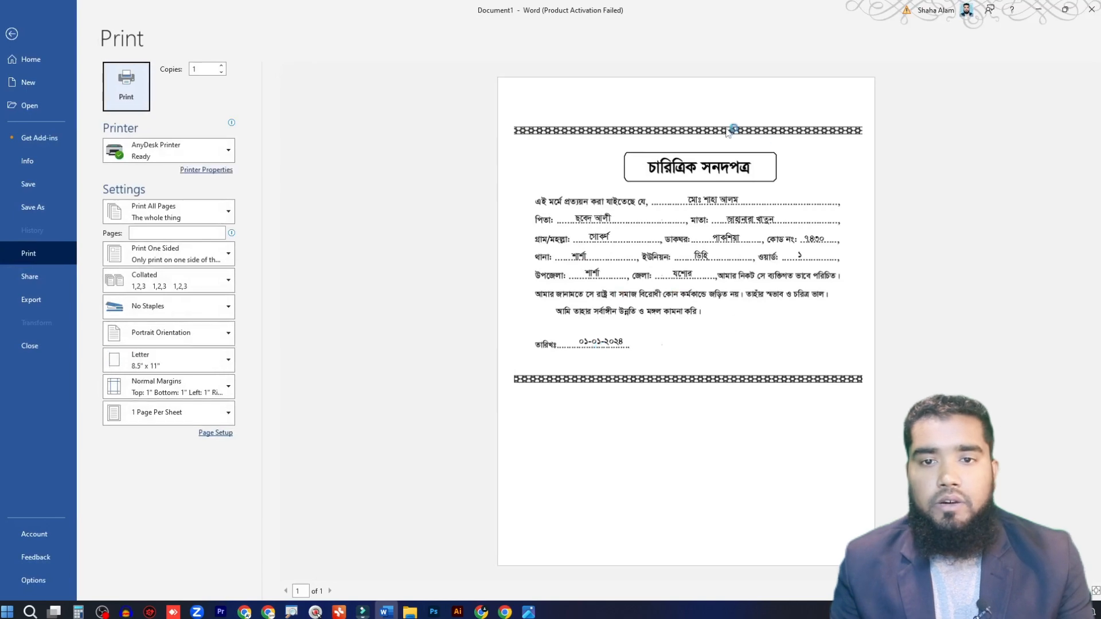
pyautogui.click(26, 44)
pyautogui.scroll(-7, 520, 253)
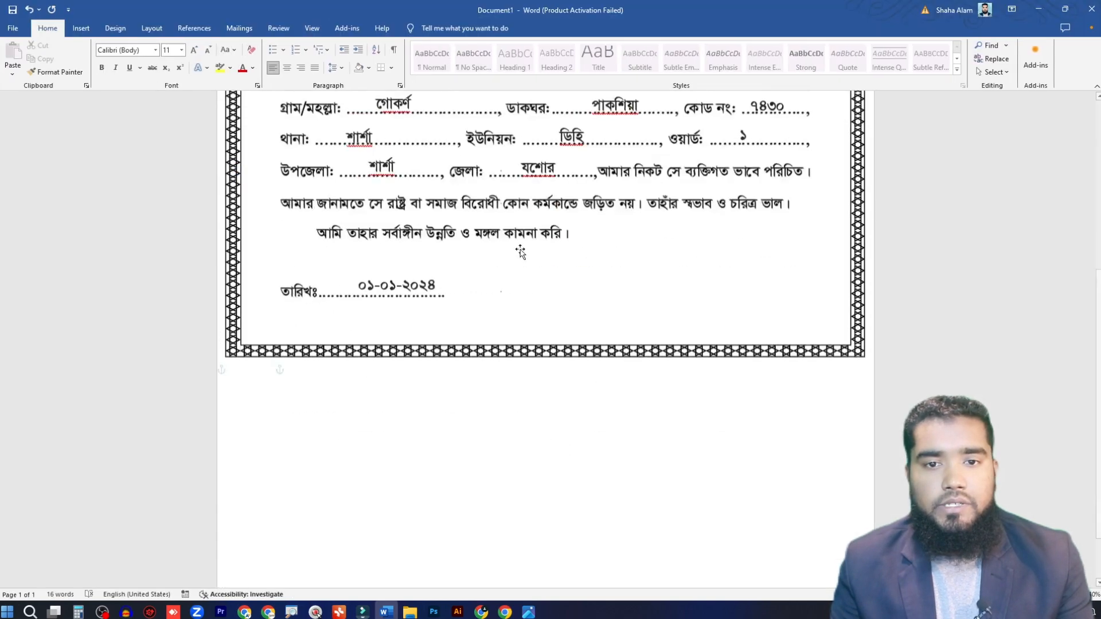
pyautogui.scroll(7, 538, 404)
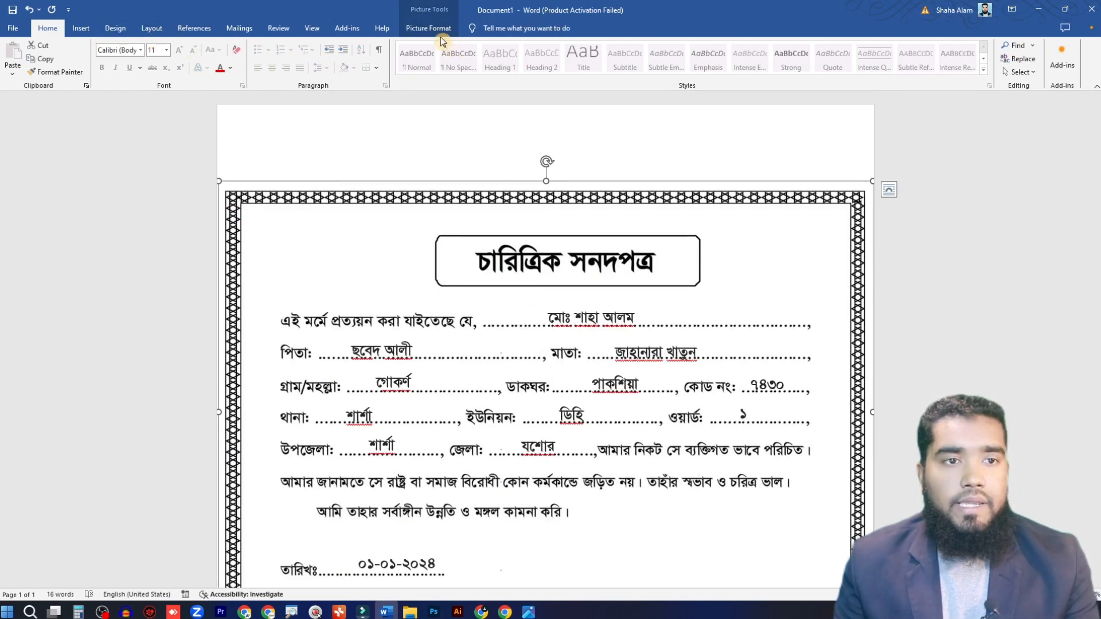
# Step: Set the certificate's page orientation to Landscape and check the result in the print preview
pyautogui.click(19, 33)
pyautogui.press('Escape')
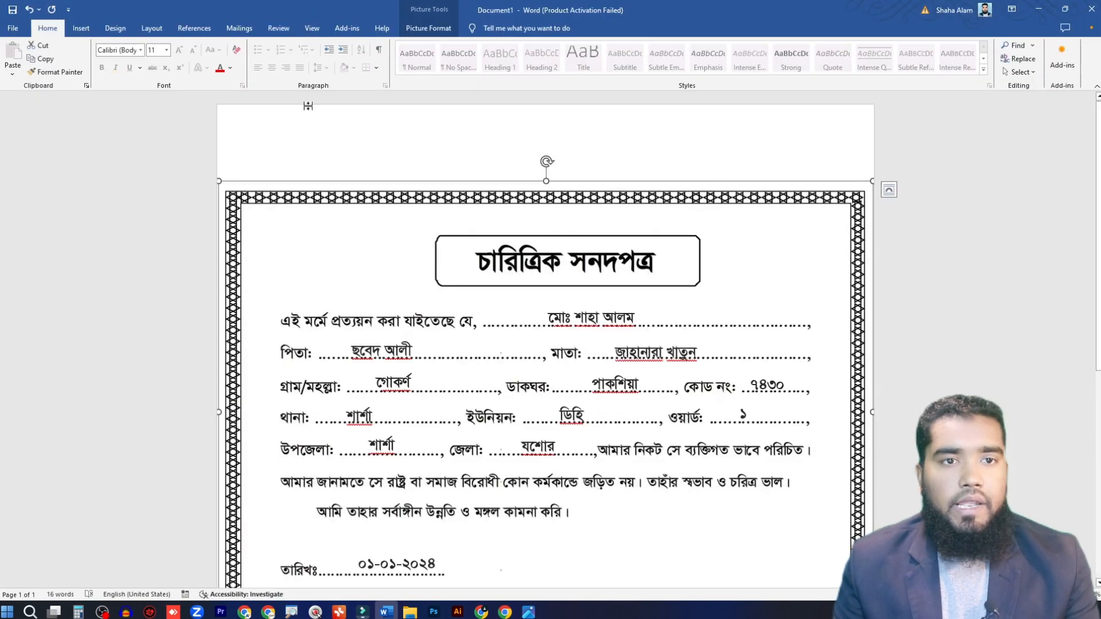
pyautogui.click(152, 28)
pyautogui.click(48, 68)
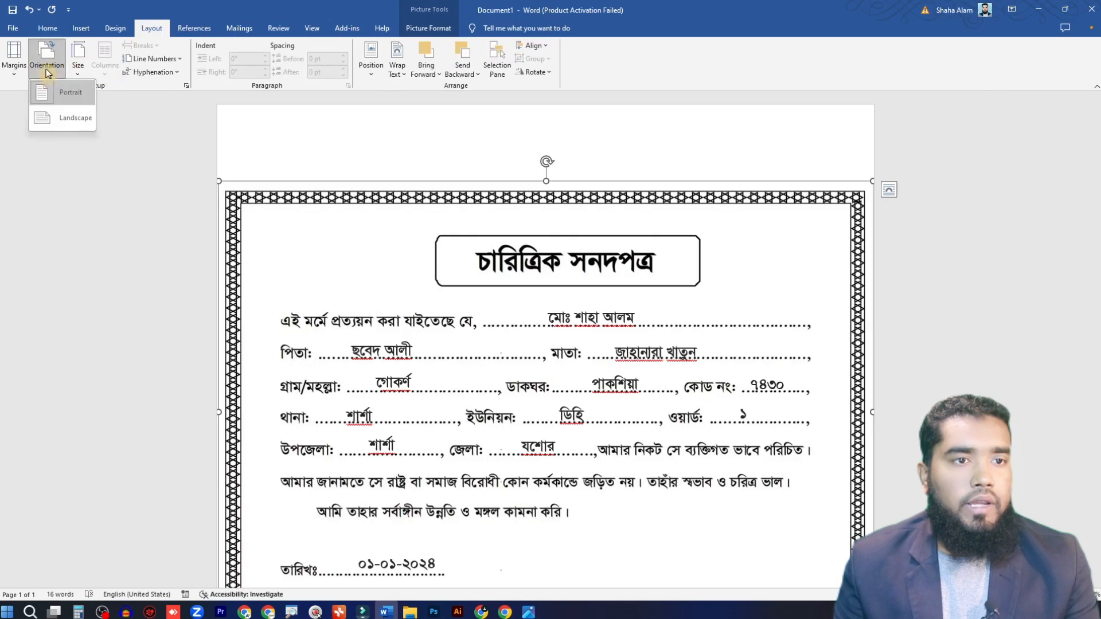
pyautogui.click(72, 117)
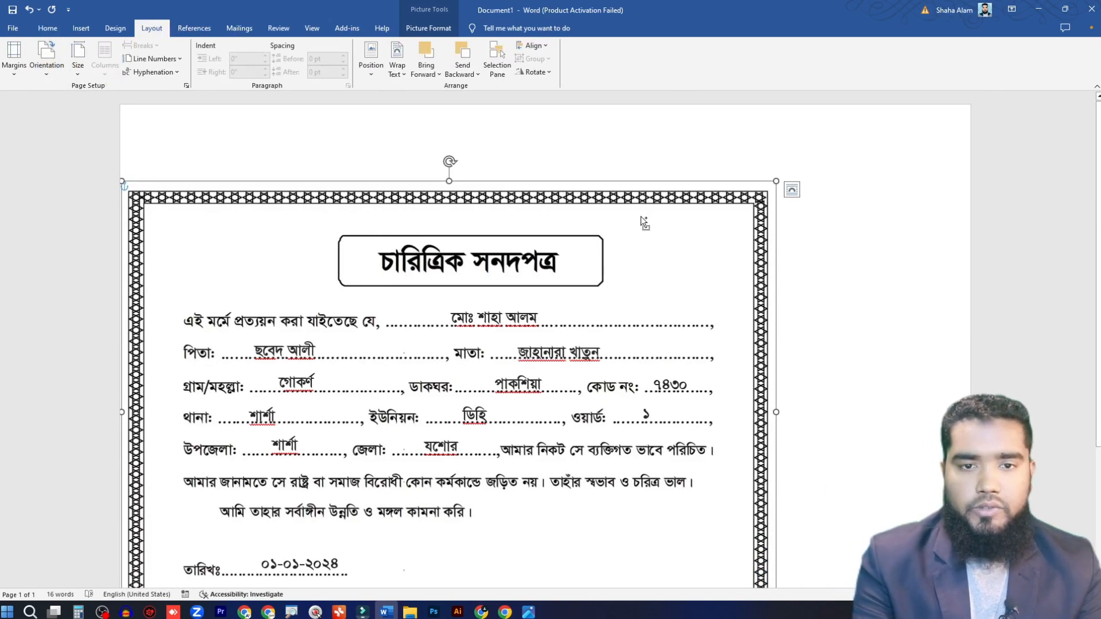
pyautogui.hotkey('ctrl', 'p')
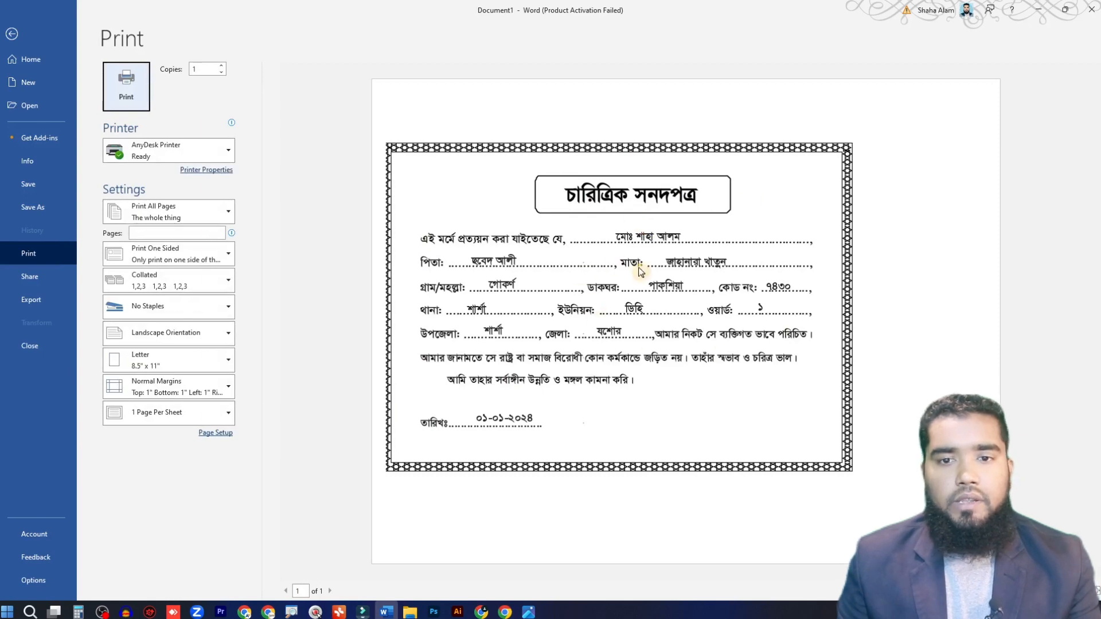
pyautogui.click(12, 34)
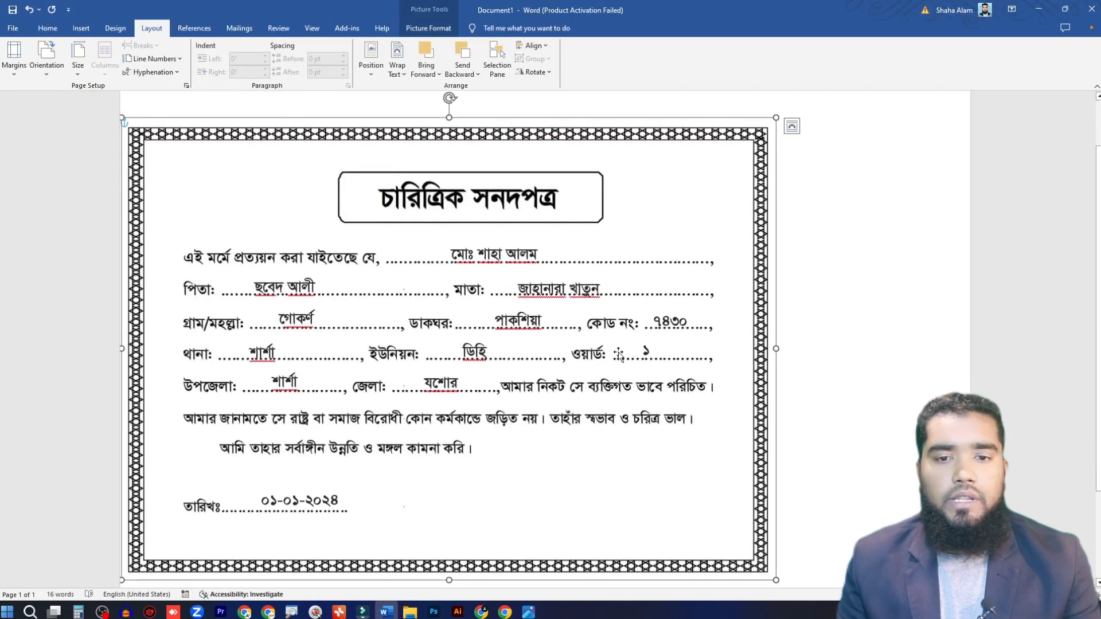
pyautogui.scroll(2, 619, 354)
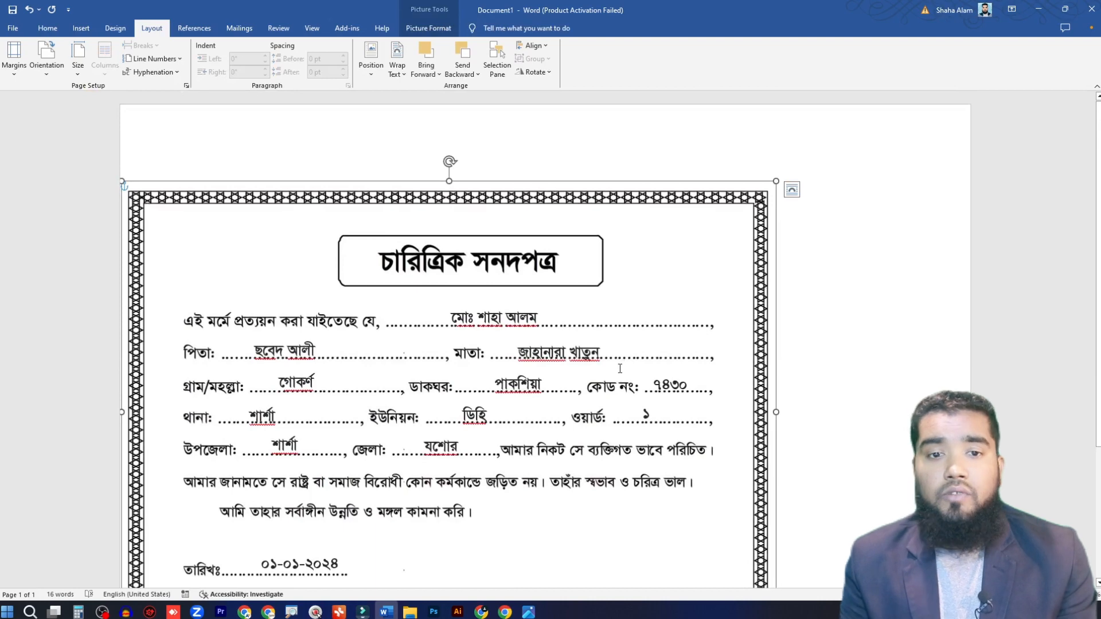
# Step: Create a new blank document and insert the picture Custom-order-Mockup from the 94 Fillable JPG Form folder
pyautogui.hotkey('ctrl', 'n')
pyautogui.click(81, 28)
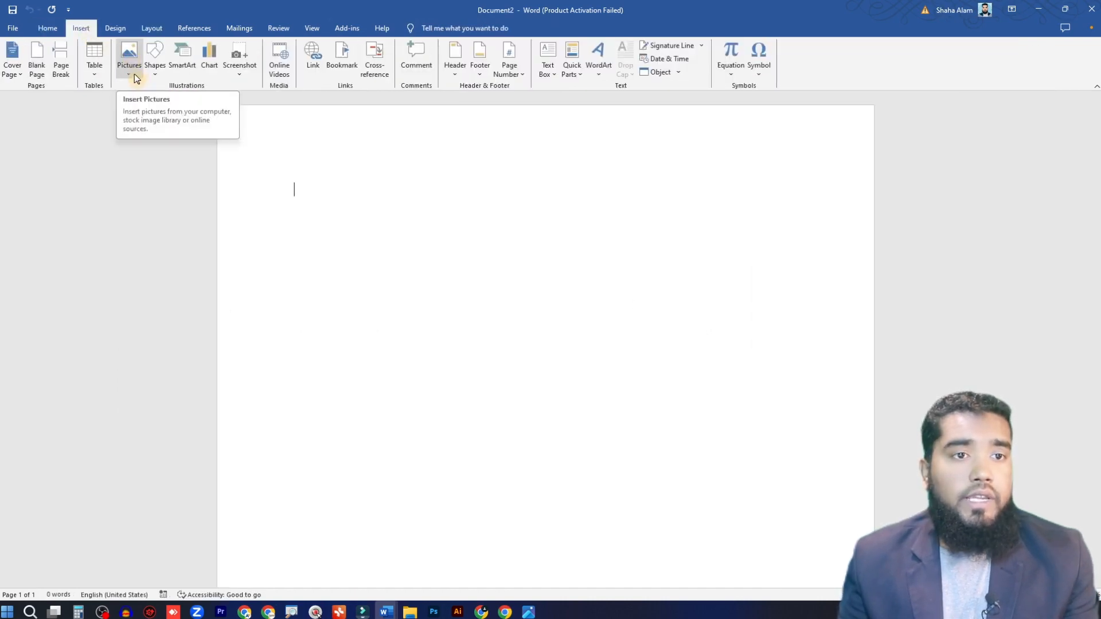
pyautogui.click(136, 73)
pyautogui.click(150, 102)
pyautogui.scroll(-5, 164, 187)
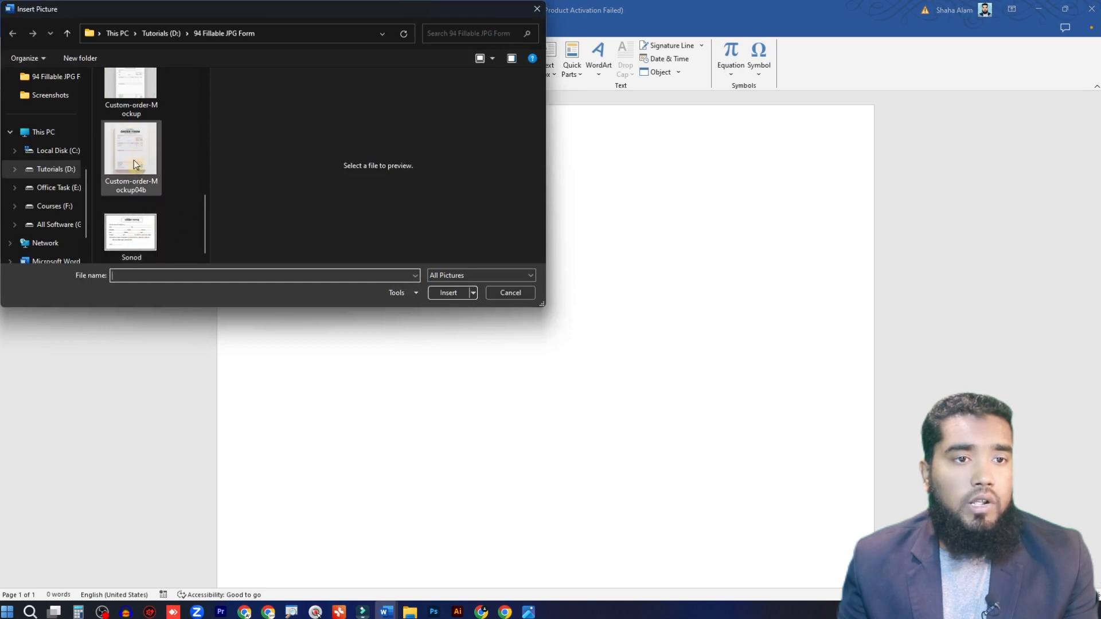
pyautogui.scroll(1, 133, 160)
pyautogui.click(131, 102)
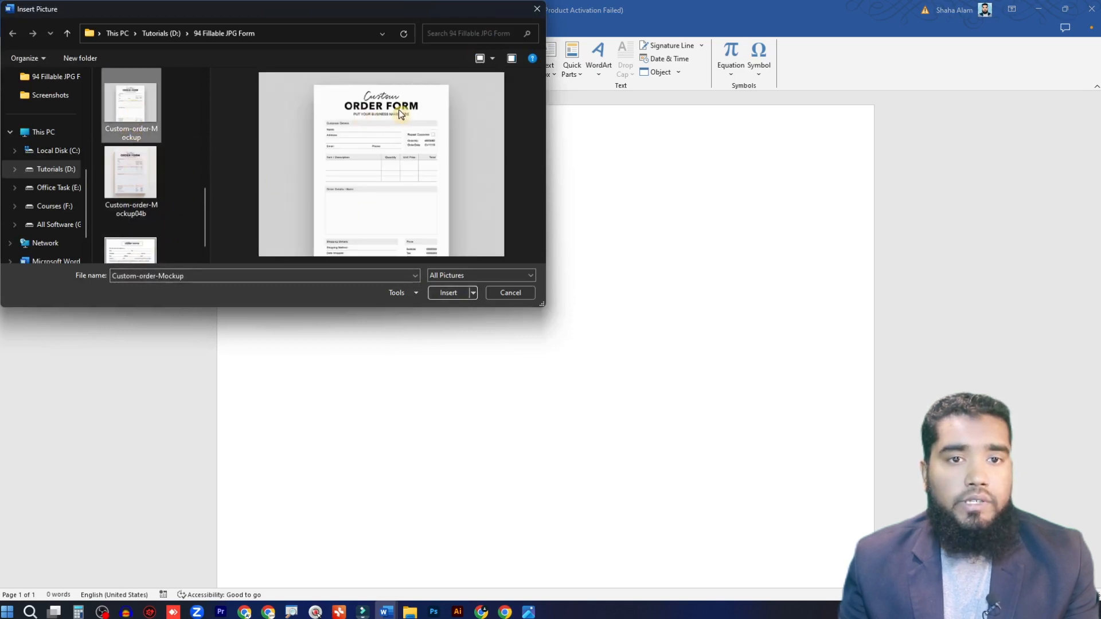
pyautogui.click(448, 292)
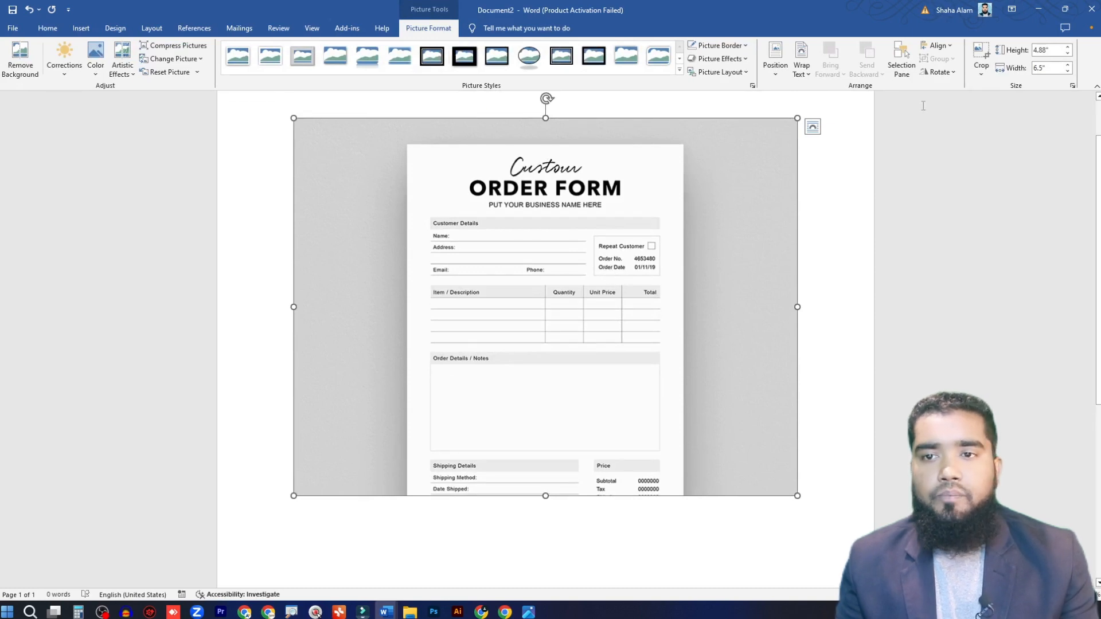
# Step: Crop the grey background off the right, upper and left sides of the order form picture, leaving about 4.52" by 3.57"
pyautogui.click(982, 74)
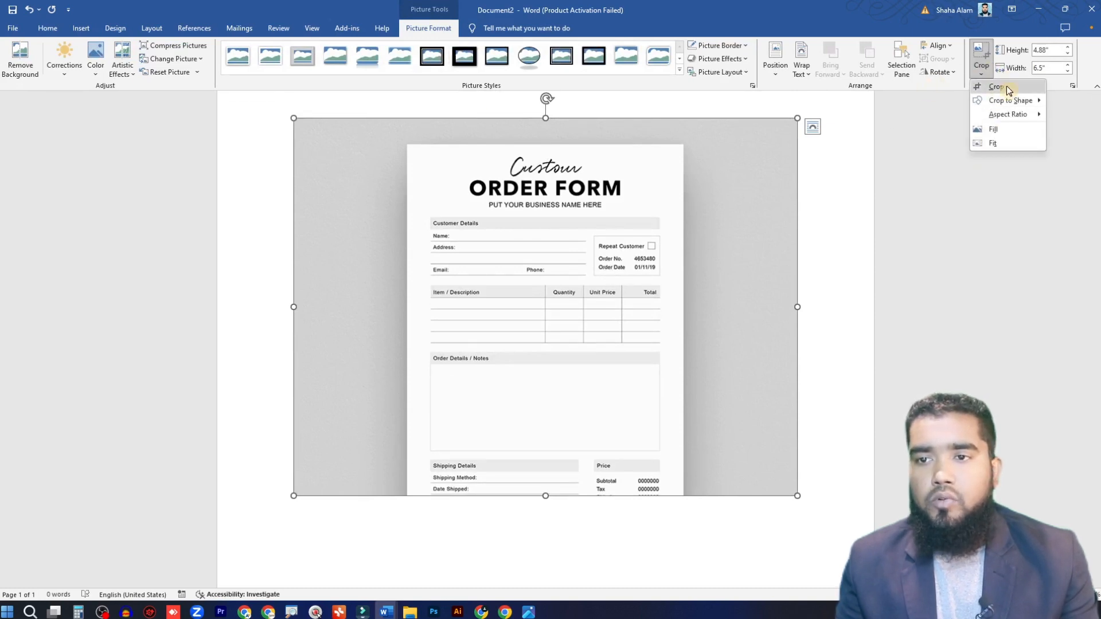
pyautogui.click(1001, 86)
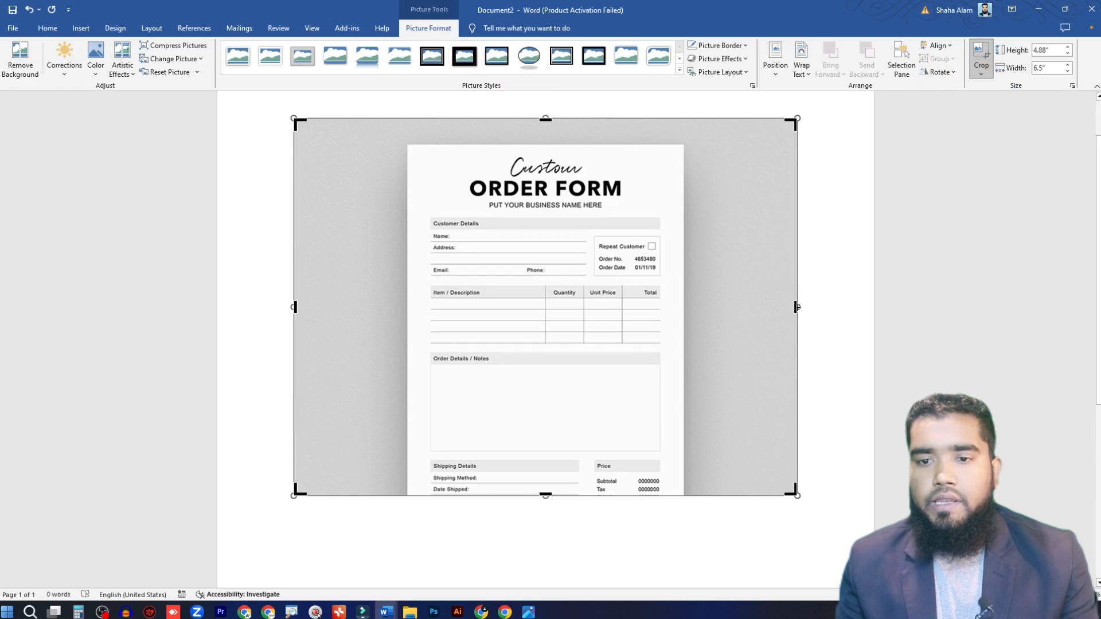
pyautogui.moveTo(798, 307); pyautogui.dragTo(682, 307)
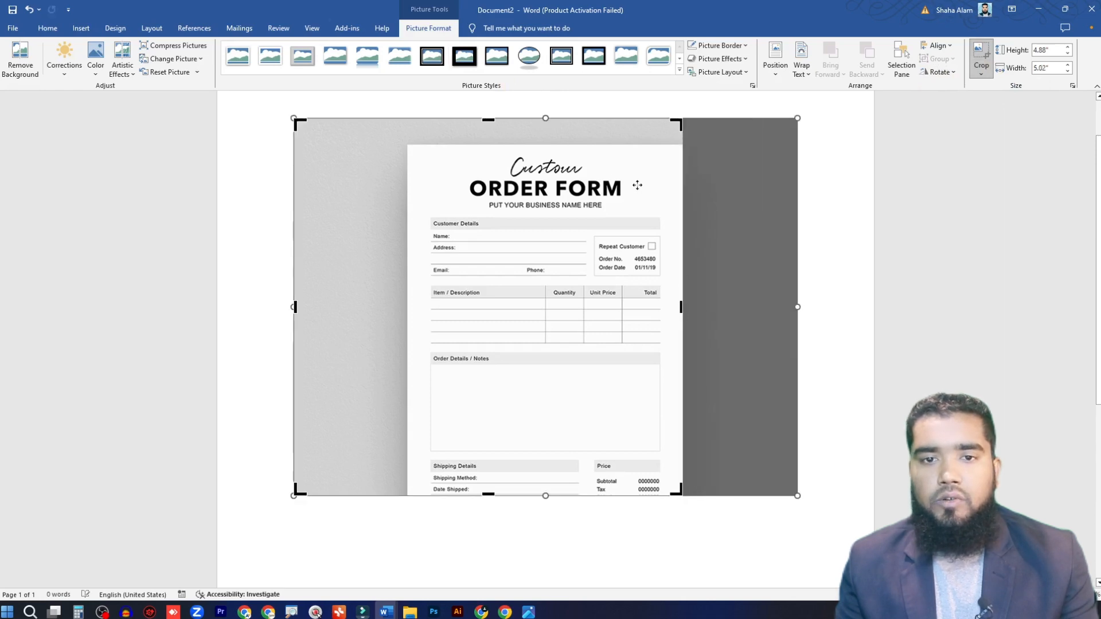
pyautogui.moveTo(488, 120); pyautogui.dragTo(484, 145)
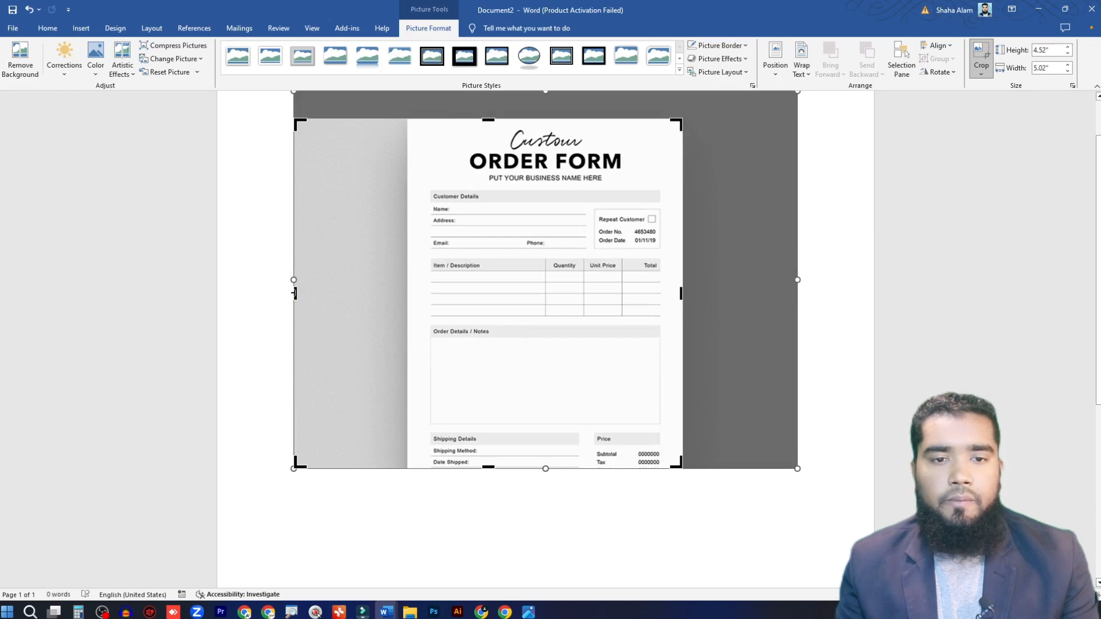
pyautogui.moveTo(295, 293); pyautogui.dragTo(417, 294)
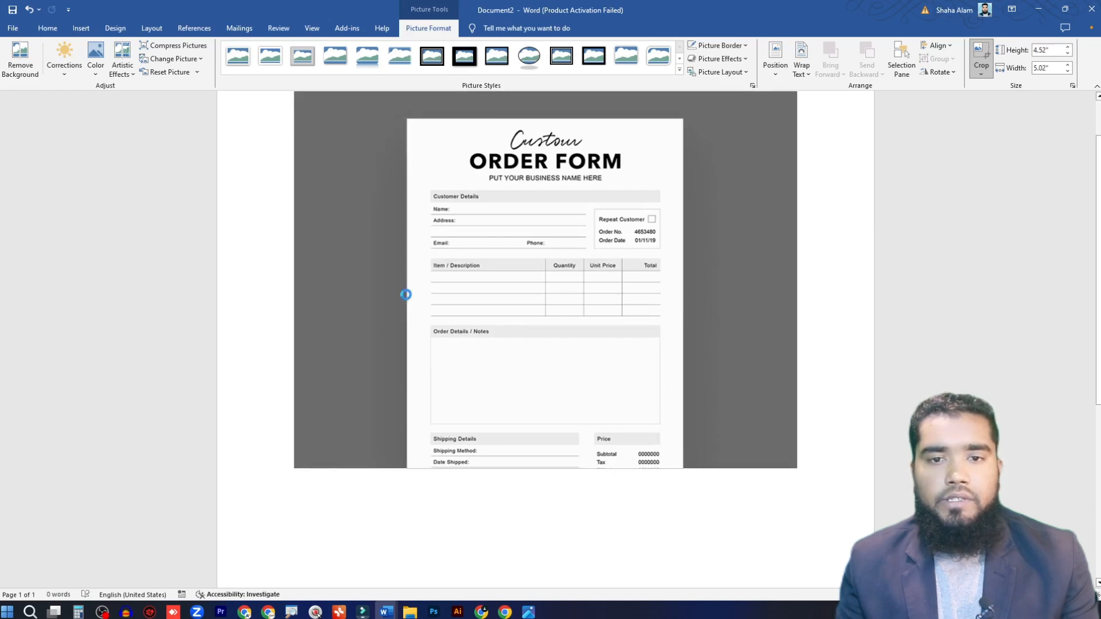
pyautogui.click(734, 218)
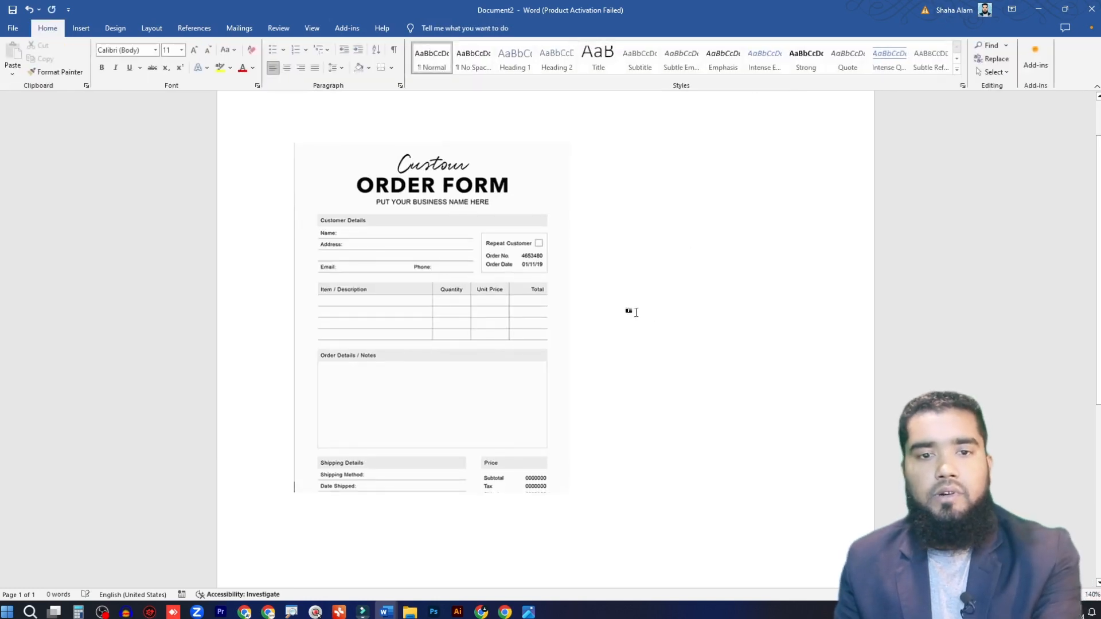
# Step: Enlarge the cropped order form picture to about 8.06" high by 6.35" wide and set its text wrapping to Tight
pyautogui.doubleClick(488, 212)
pyautogui.scroll(-5, 591, 300)
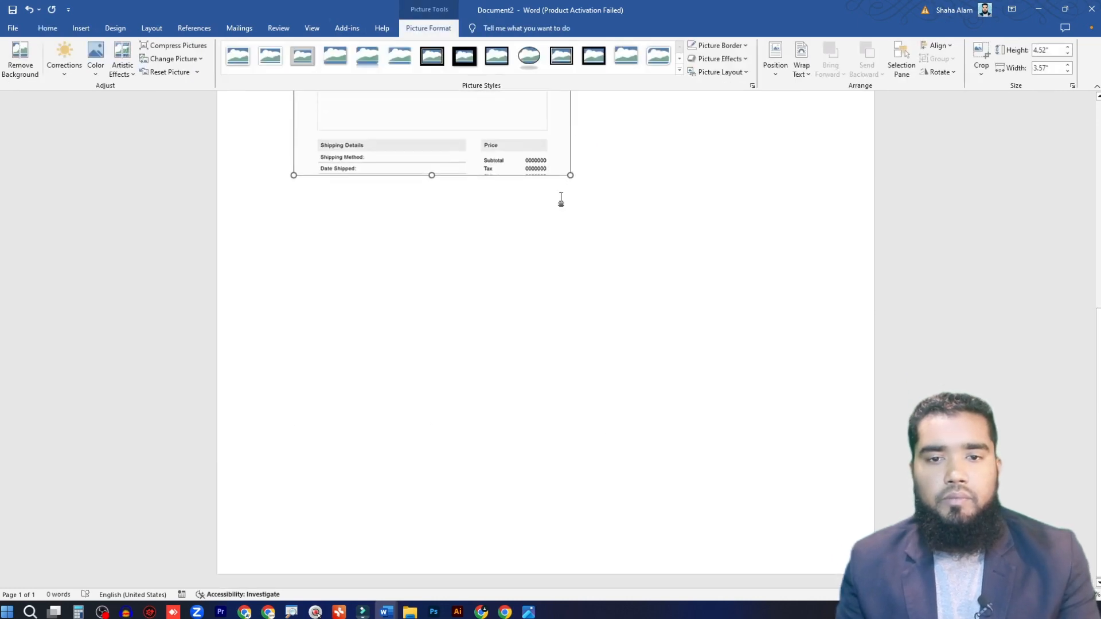
pyautogui.moveTo(571, 175); pyautogui.dragTo(823, 504)
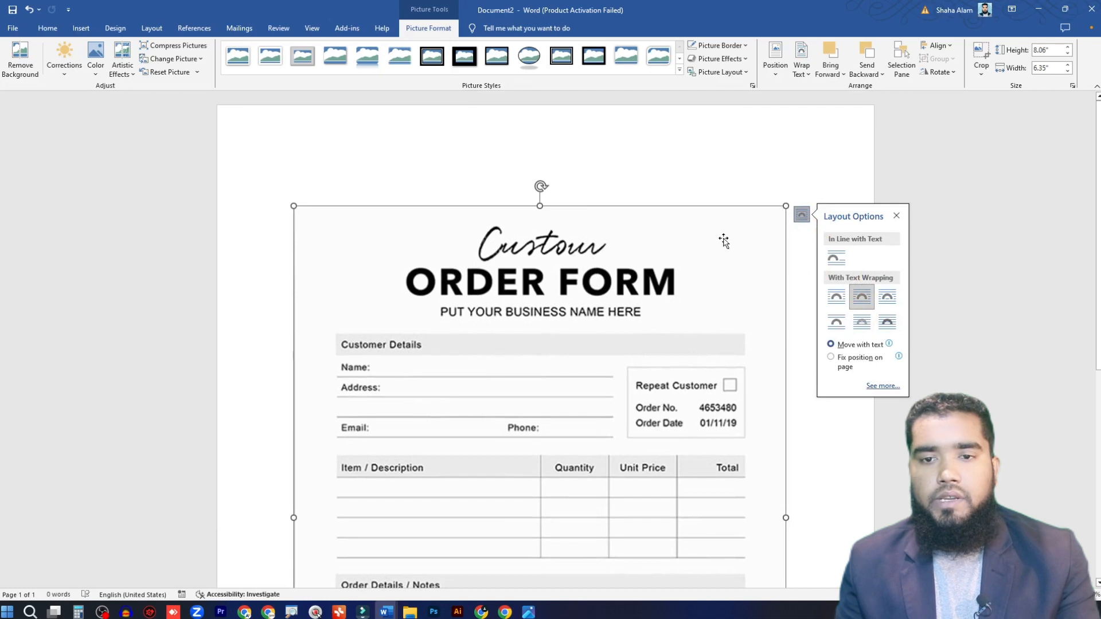
# Step: Reposition the order form picture so it sits horizontally centred near the upper part of the page, and look over its fields
pyautogui.moveTo(723, 241); pyautogui.dragTo(679, 194)
pyautogui.scroll(-1, 720, 207)
pyautogui.scroll(-1, 721, 208)
pyautogui.scroll(2, 703, 213)
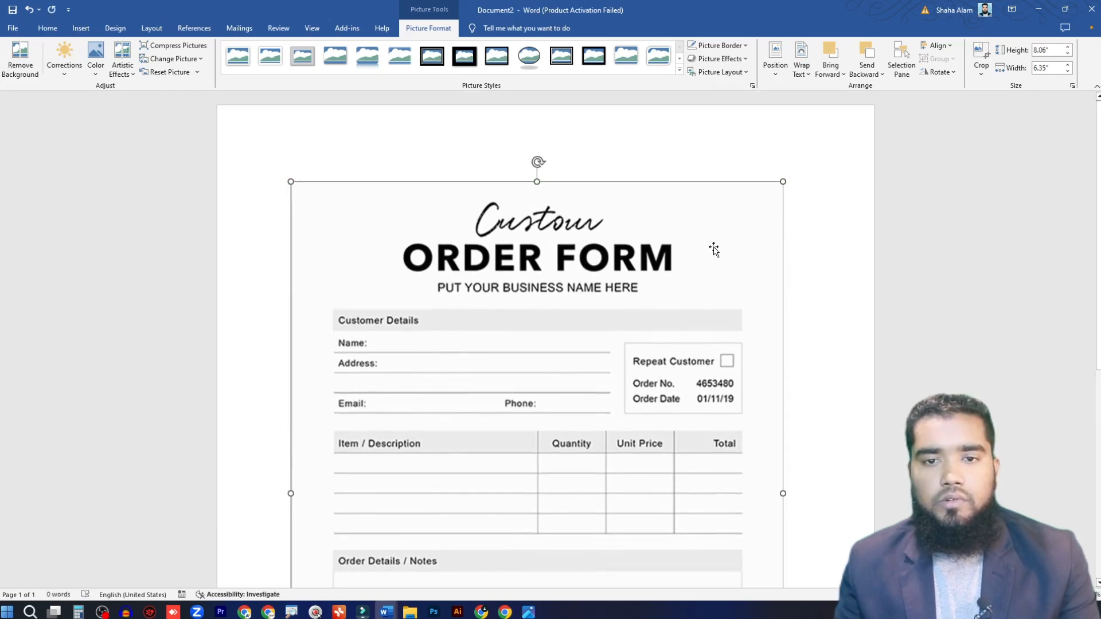
pyautogui.moveTo(714, 248); pyautogui.dragTo(720, 214)
pyautogui.scroll(-4, 730, 233)
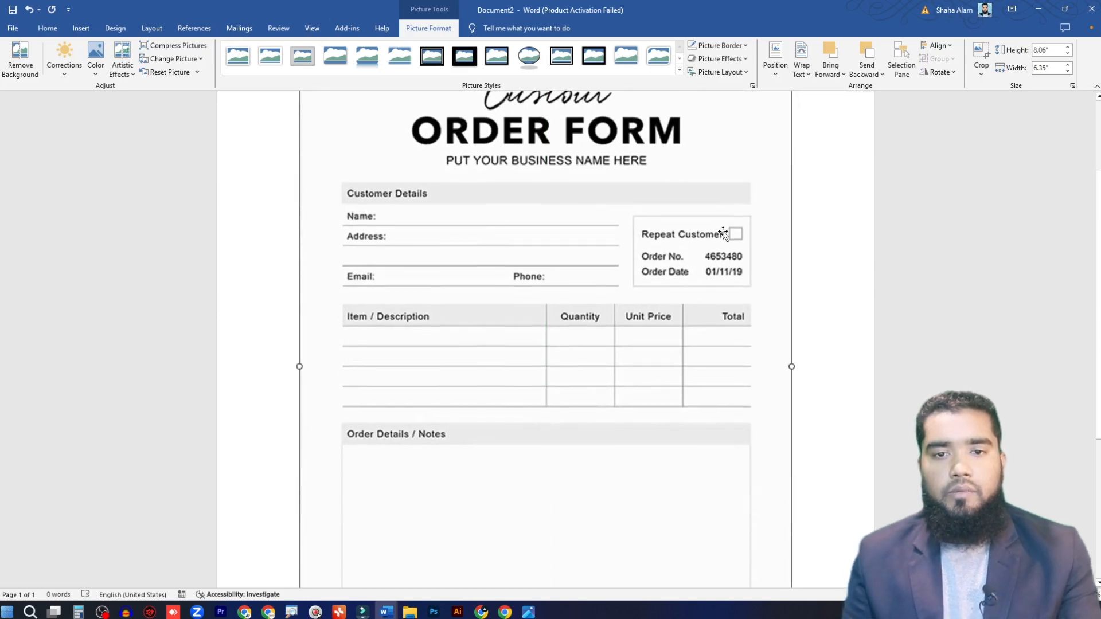
pyautogui.scroll(2, 631, 307)
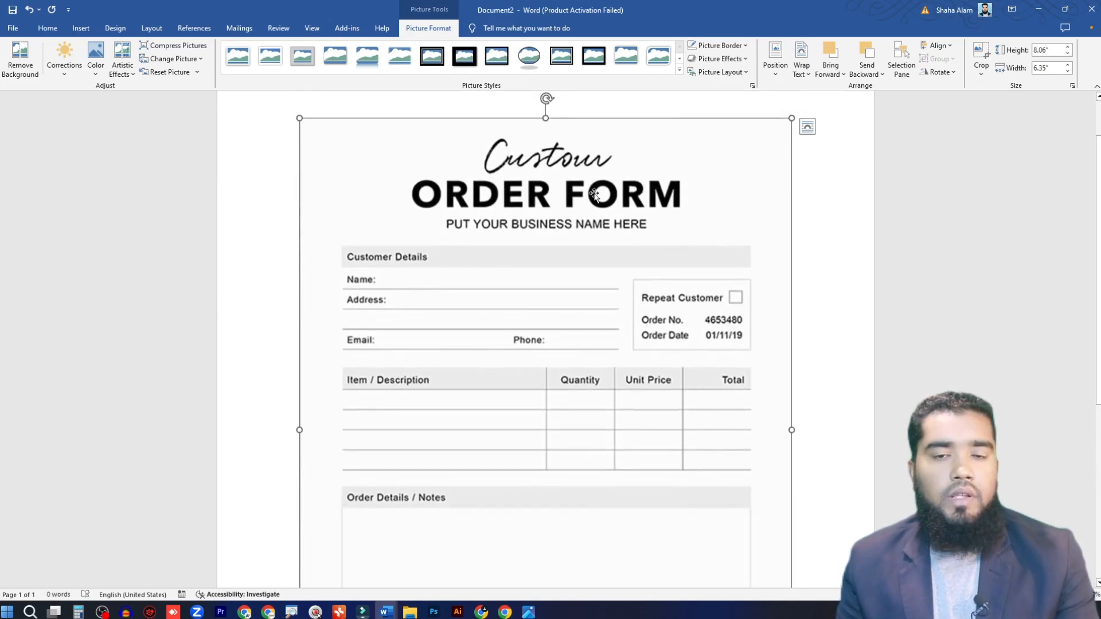
pyautogui.scroll(-2, 540, 289)
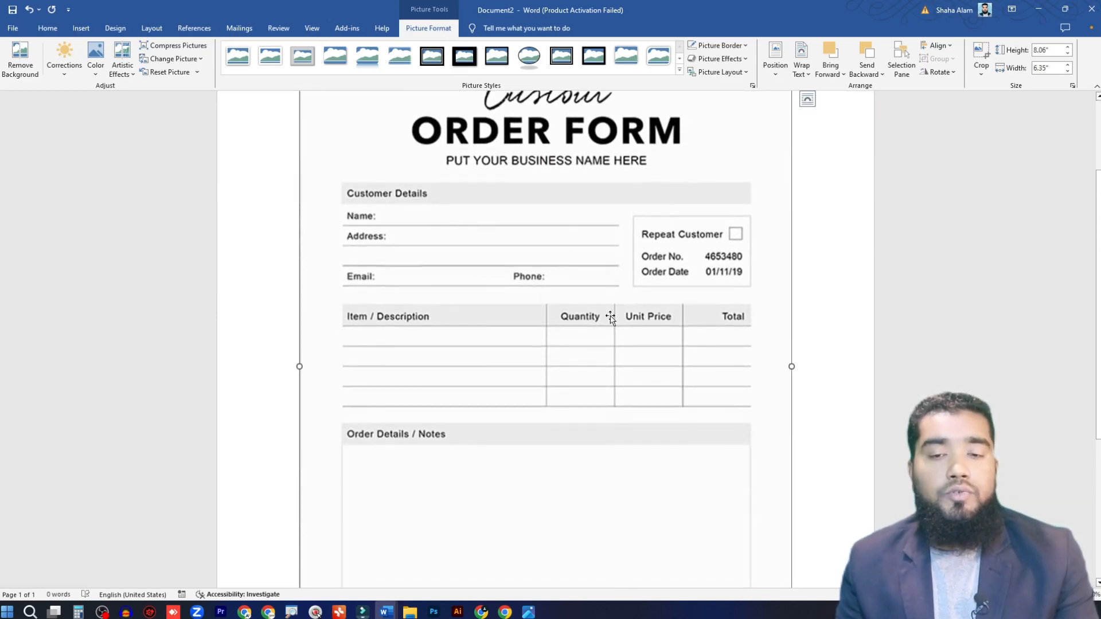
pyautogui.scroll(2, 657, 328)
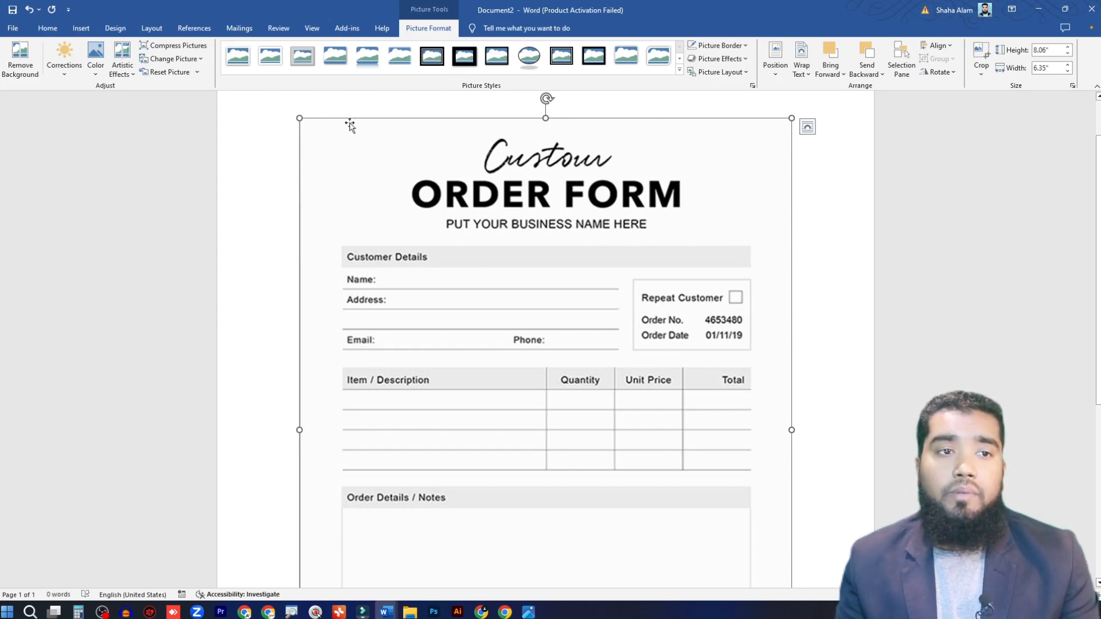
# Step: Draw a rectangle about 0.22" high by 2.54" wide on the order form's Name line and set it to No Fill
pyautogui.click(82, 28)
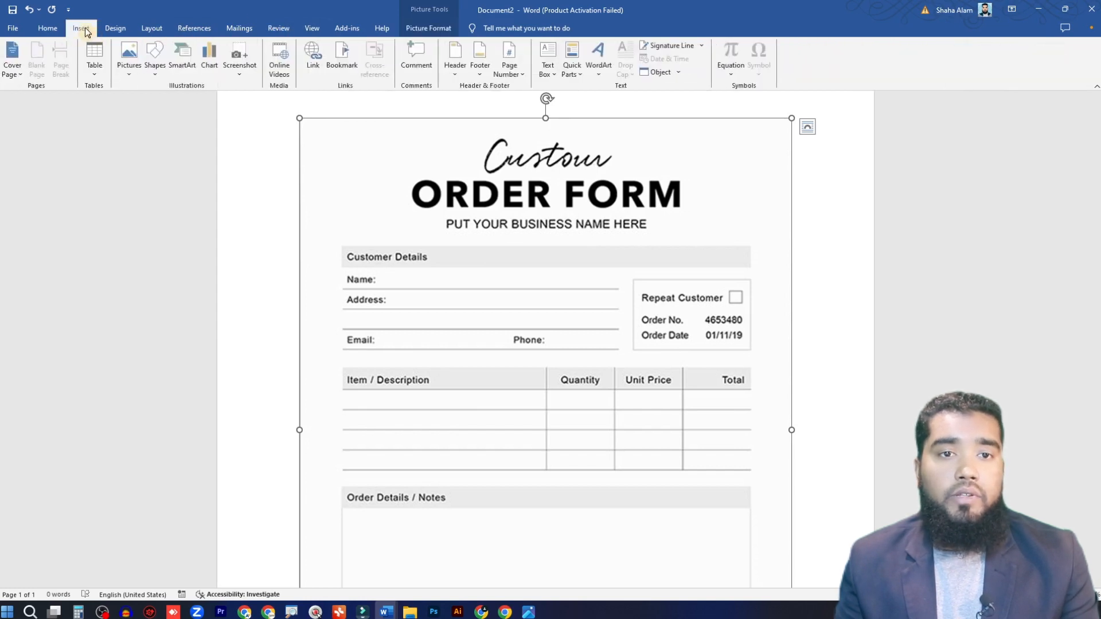
pyautogui.click(155, 64)
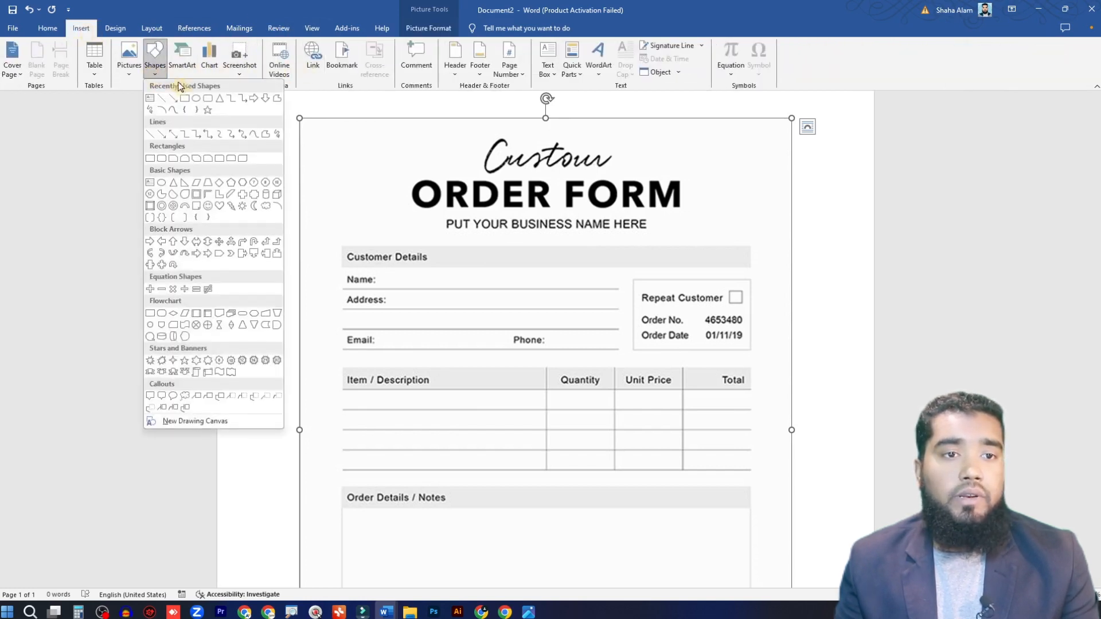
pyautogui.click(185, 98)
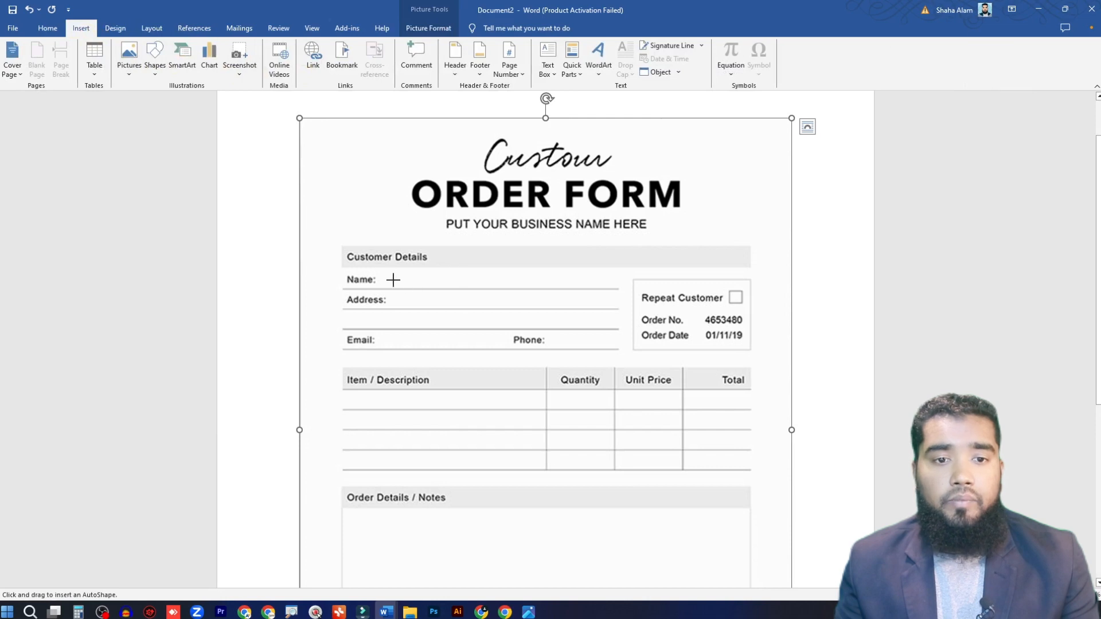
pyautogui.moveTo(386, 272)
pyautogui.mouseDown()
pyautogui.moveTo(430, 294)
pyautogui.moveTo(583, 290)
pyautogui.mouseUp()
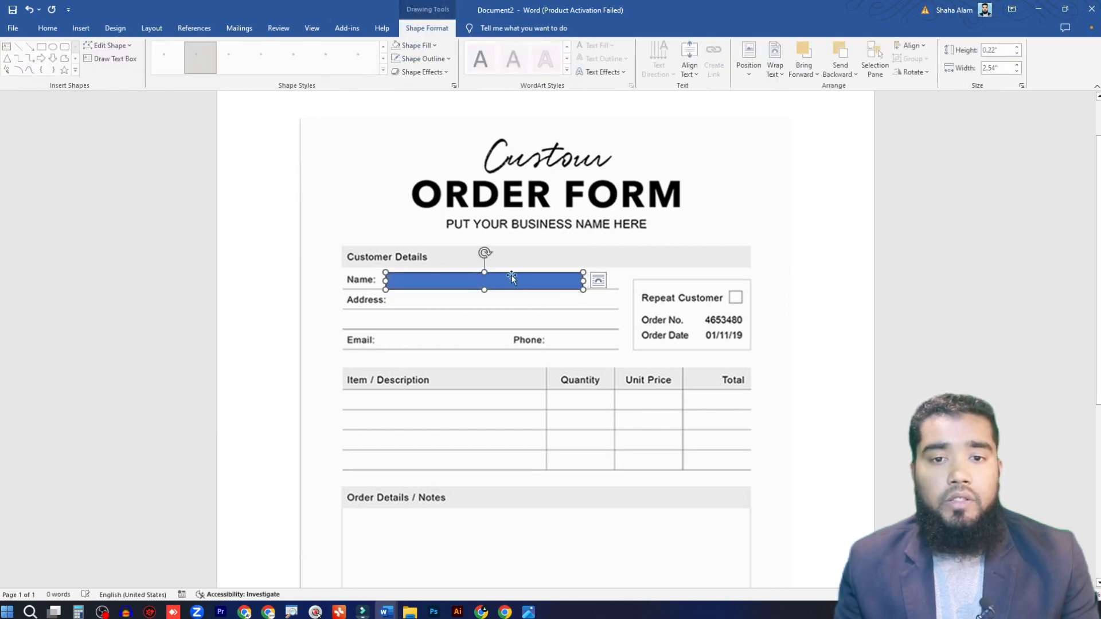
pyautogui.click(415, 45)
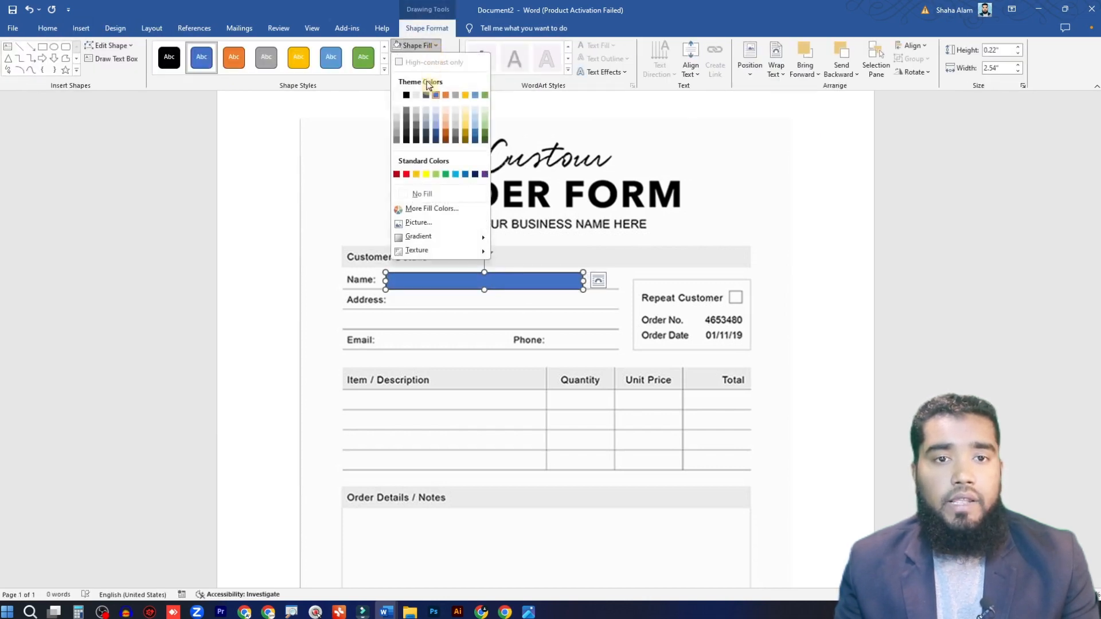
pyautogui.click(429, 193)
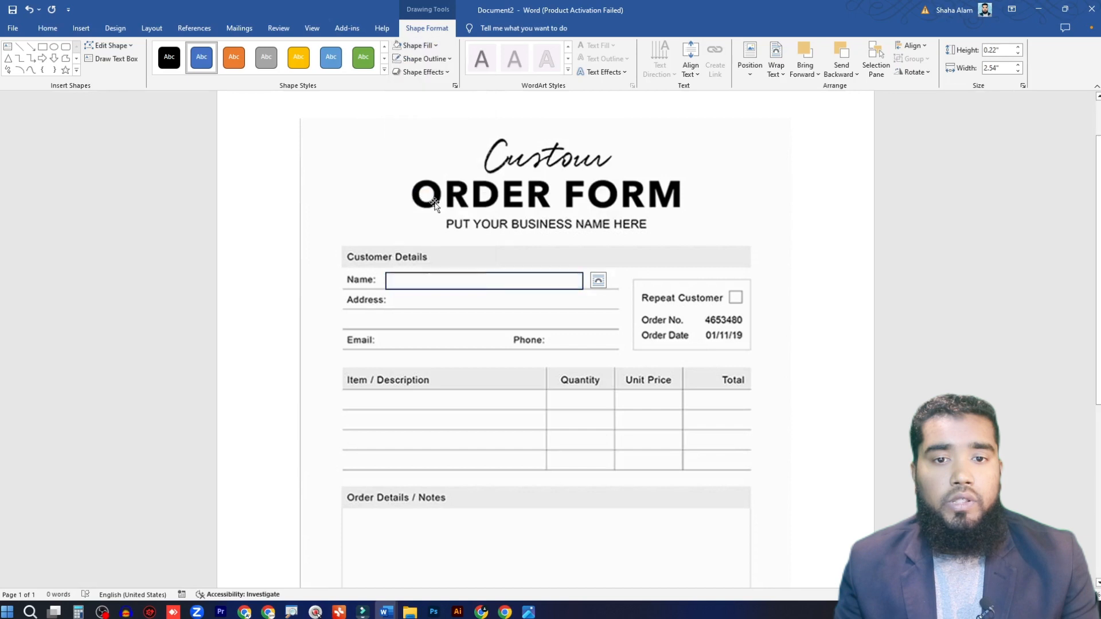
# Step: Remove the outline of the Name box, add placeholder text inside it and set the text fill to black
pyautogui.click(446, 58)
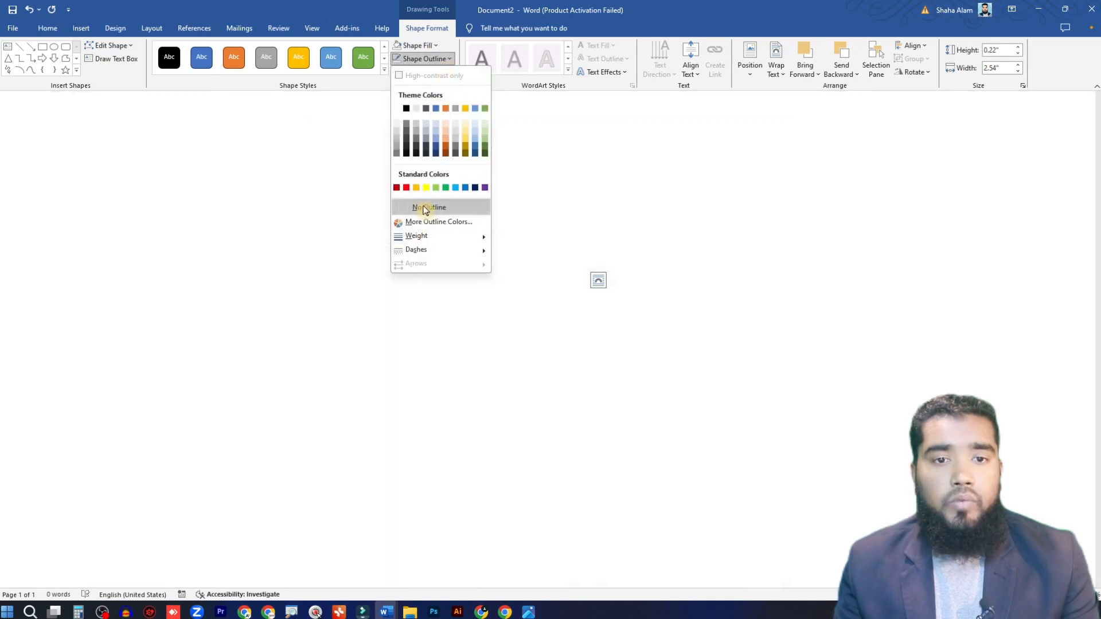
pyautogui.click(423, 209)
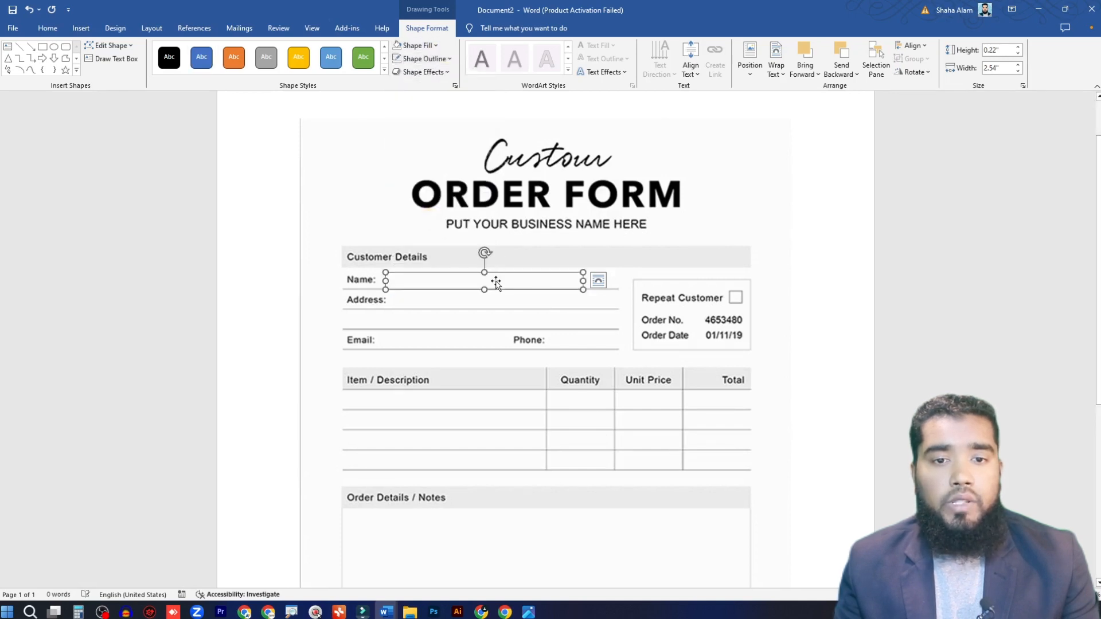
pyautogui.click(527, 279)
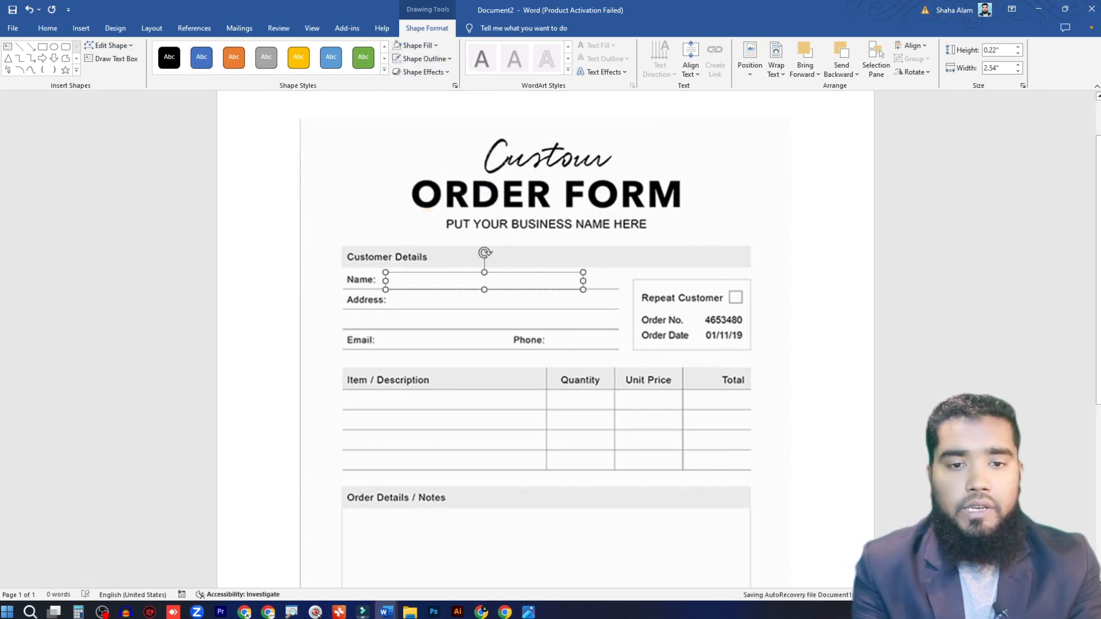
pyautogui.hotkey('ctrl', 'a')
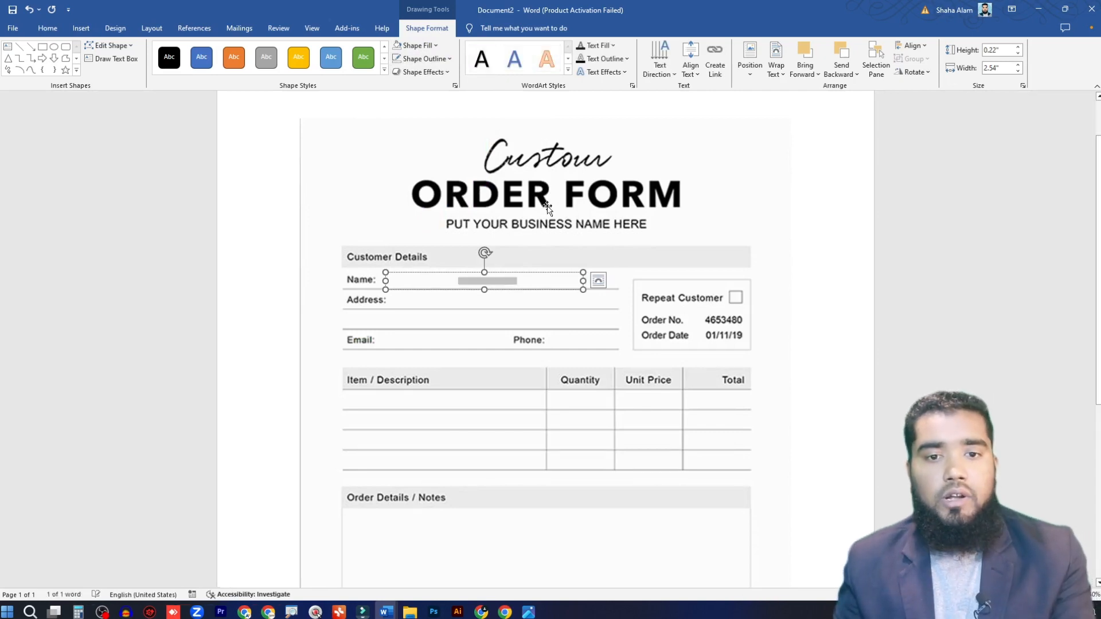
pyautogui.click(612, 52)
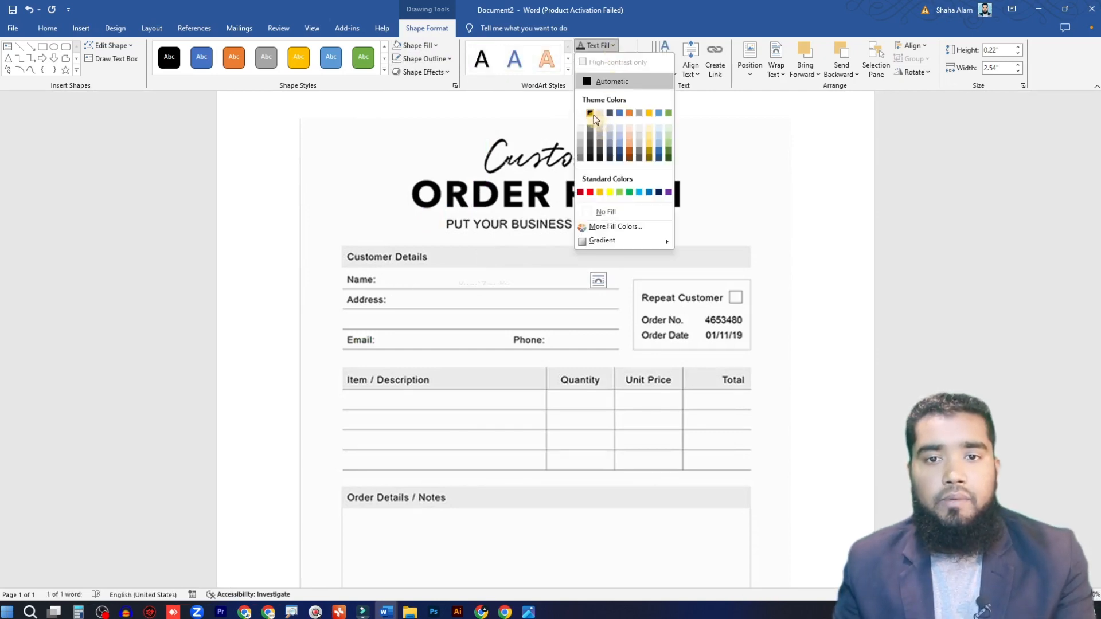
pyautogui.click(594, 118)
# Step: Resize the Name box to about 0.34" high by 2.3" wide and replace its placeholder text with the customer's full name
pyautogui.moveTo(484, 291); pyautogui.dragTo(494, 266)
pyautogui.moveTo(561, 278); pyautogui.dragTo(535, 269)
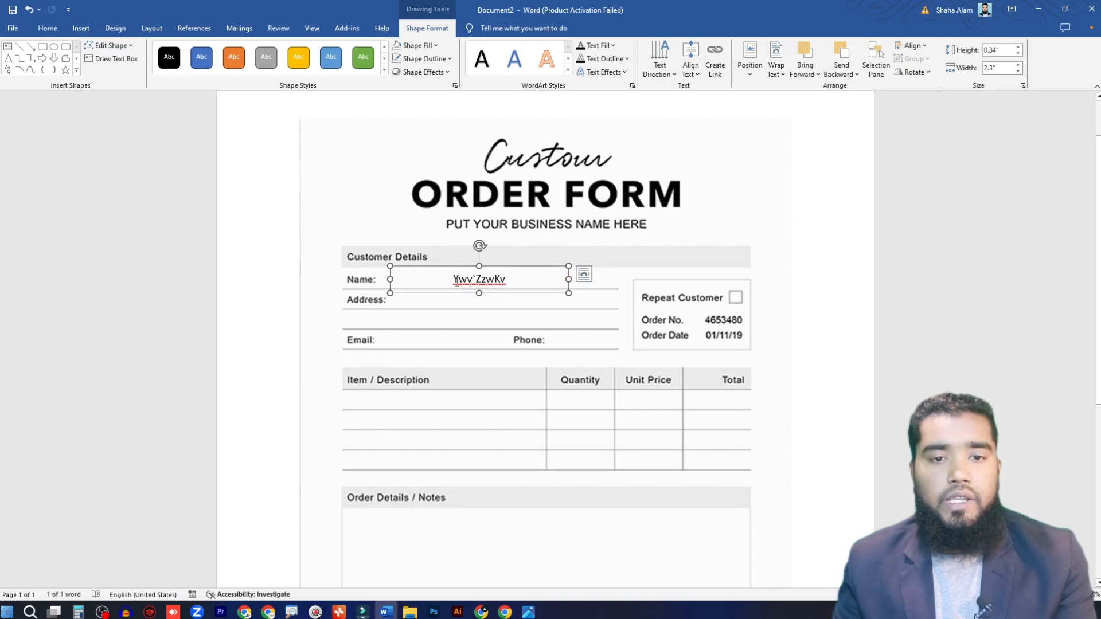
pyautogui.doubleClick(512, 280)
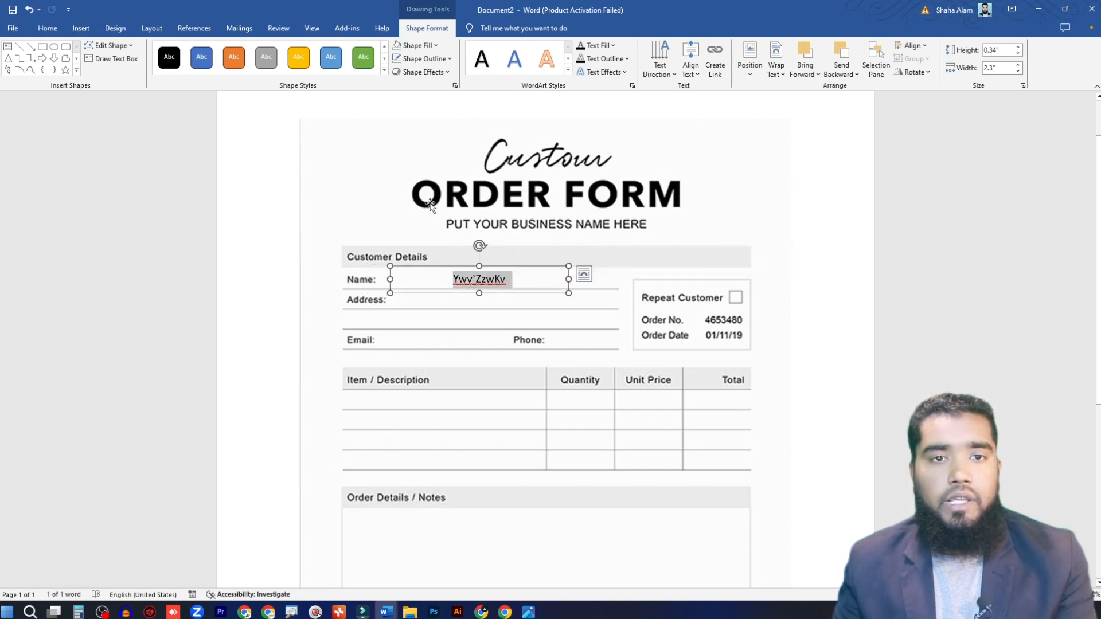
pyautogui.click(48, 28)
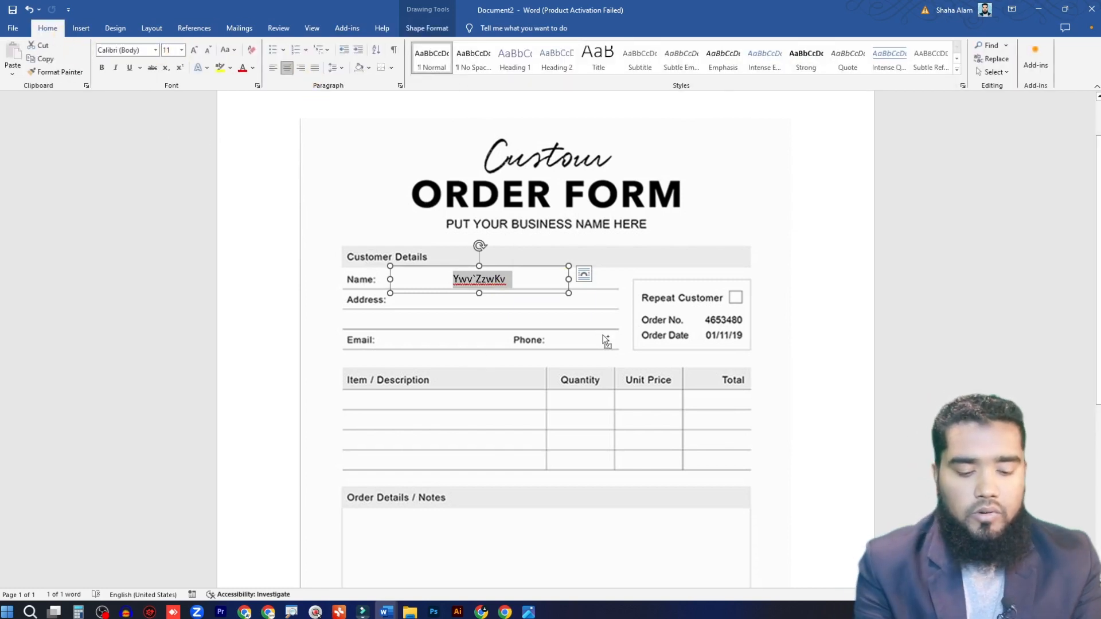
pyautogui.press('BackSpace')
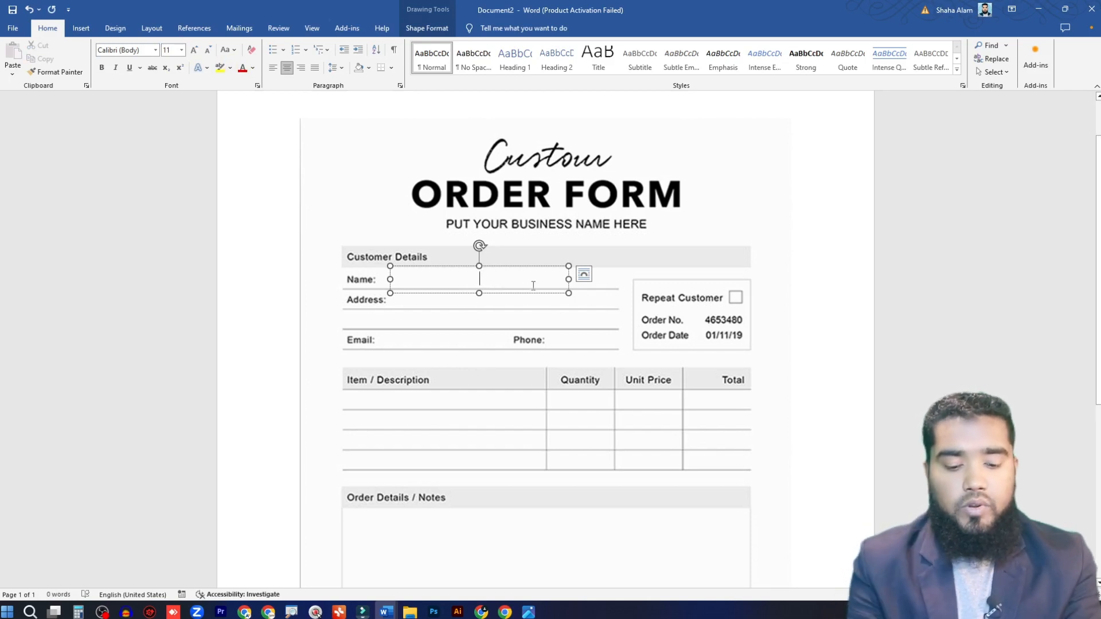
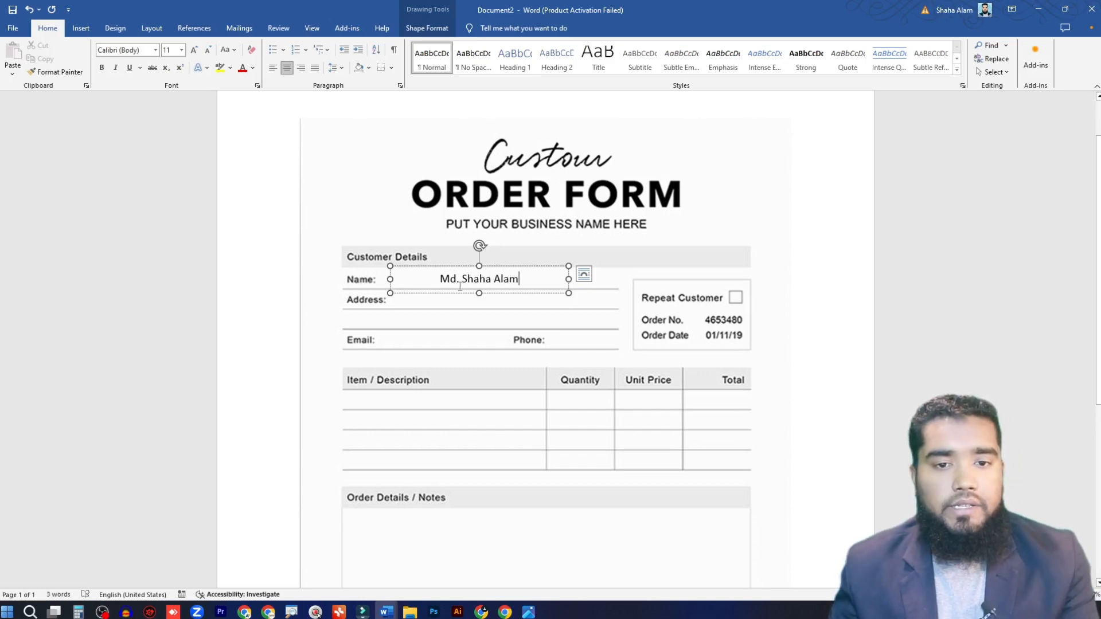
# Step: Make the customer's name bold and nudge its box slightly into place on the Name line
pyautogui.moveTo(521, 279); pyautogui.dragTo(439, 280)
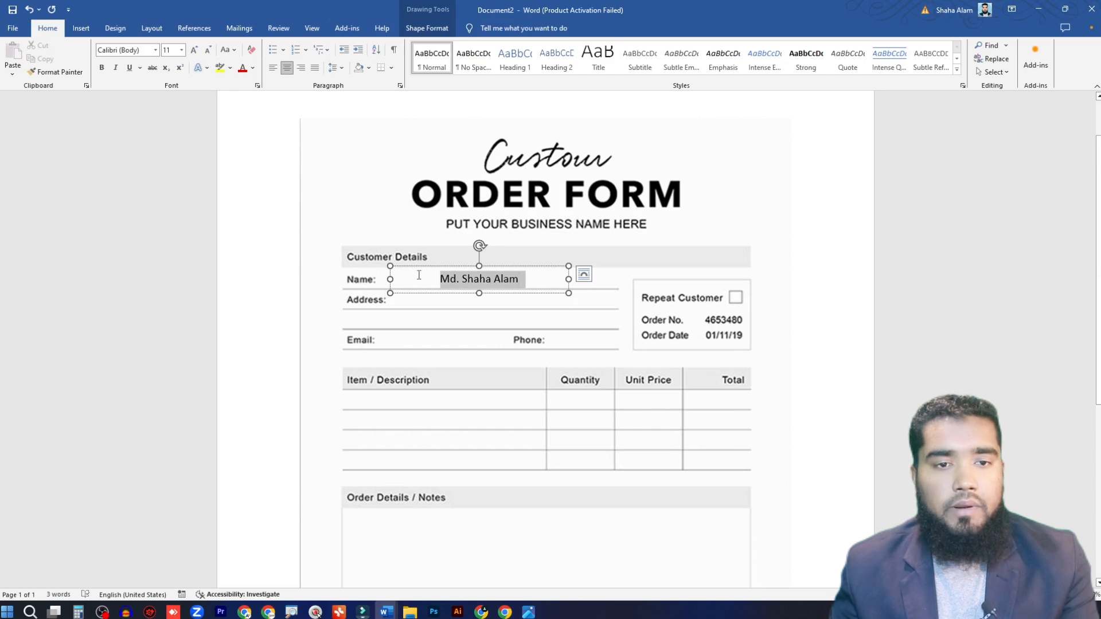
pyautogui.click(101, 68)
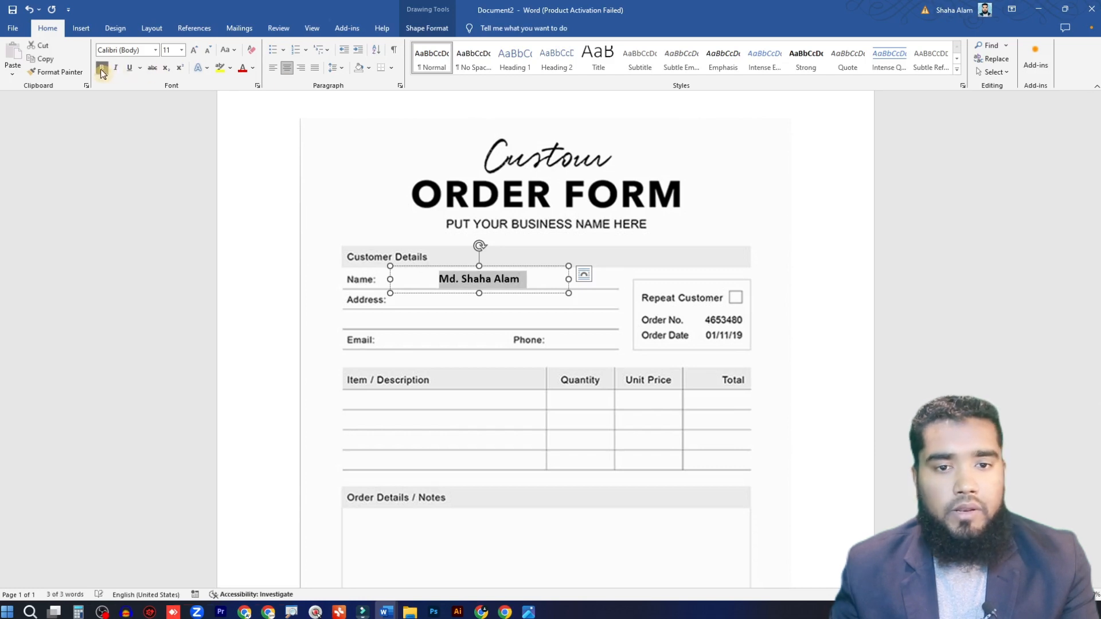
pyautogui.click(488, 267)
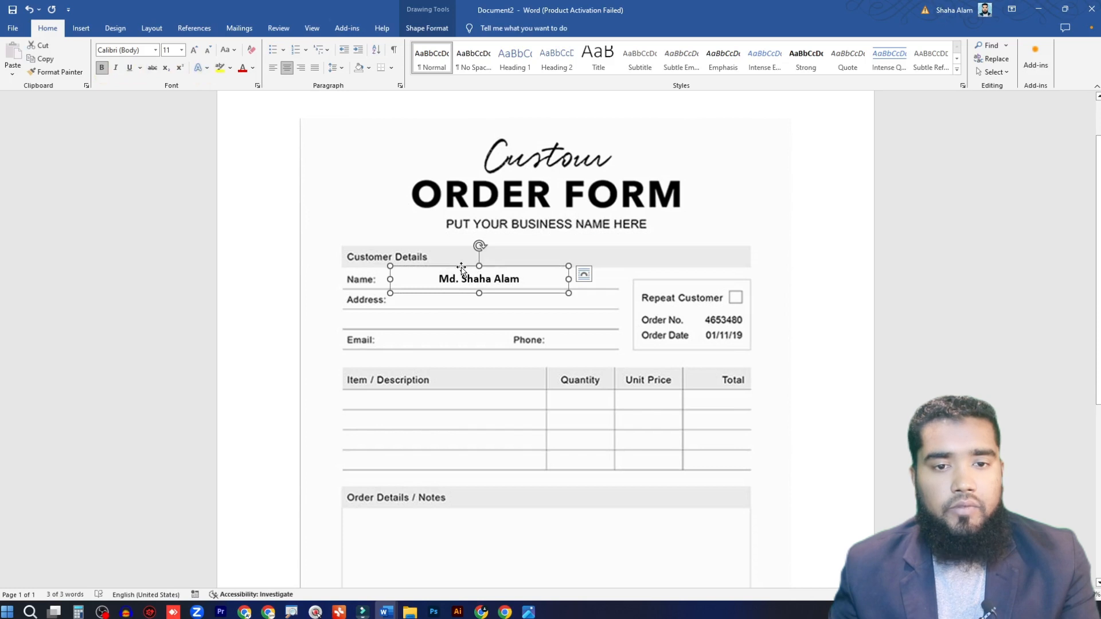
pyautogui.moveTo(462, 268); pyautogui.dragTo(459, 269)
# Step: Duplicate the name box onto the Address line and replace its text with the customer's address
pyautogui.moveTo(528, 274); pyautogui.dragTo(434, 301)
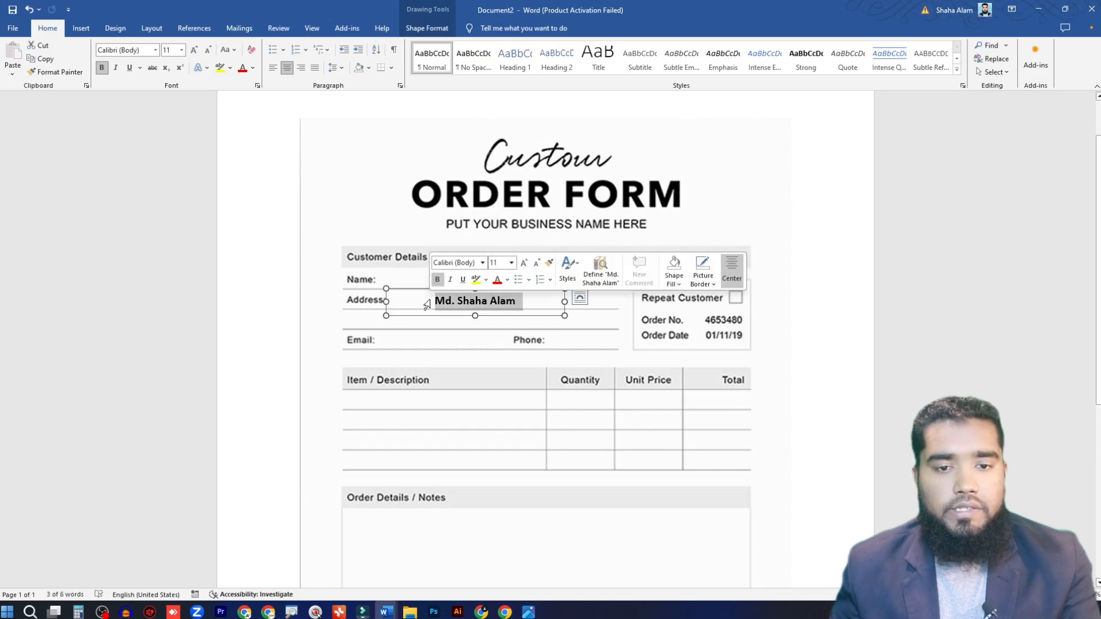
pyautogui.write('Dhaka, Dhac')
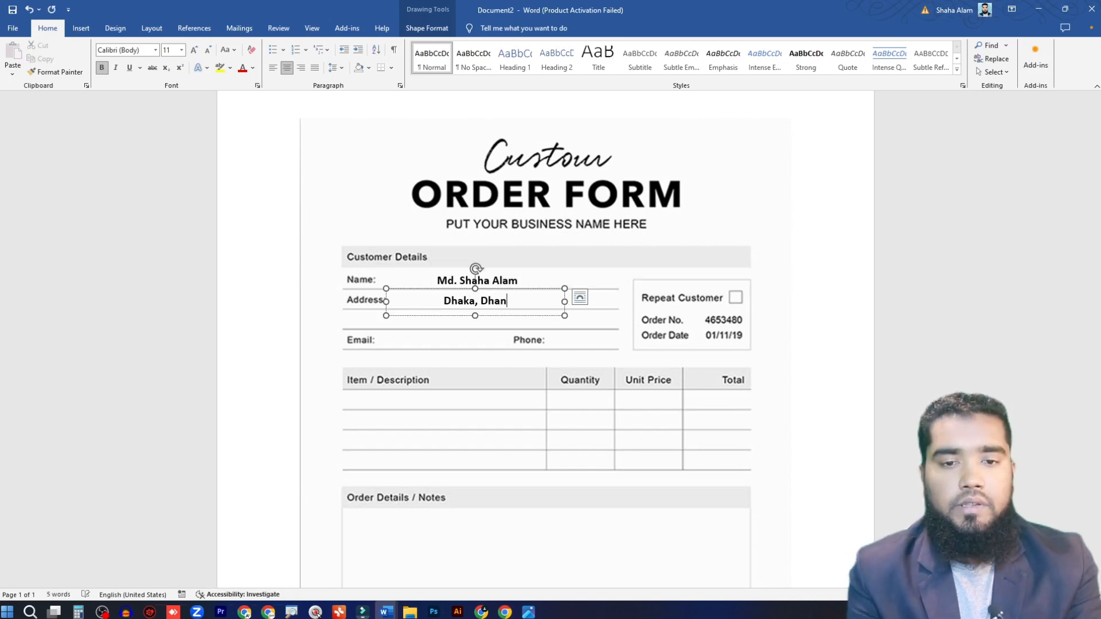
pyautogui.press('BackSpace')
pyautogui.press('BackSpace')
pyautogui.press('BackSpace')
pyautogui.press('BackSpace')
pyautogui.press('BackSpace')
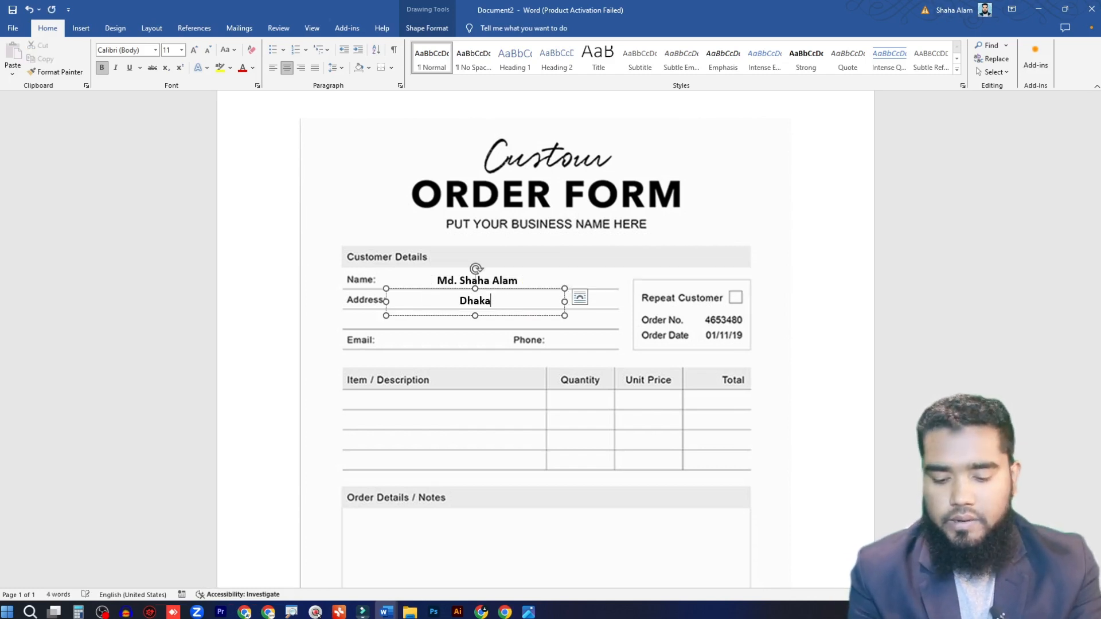
pyautogui.write('.')
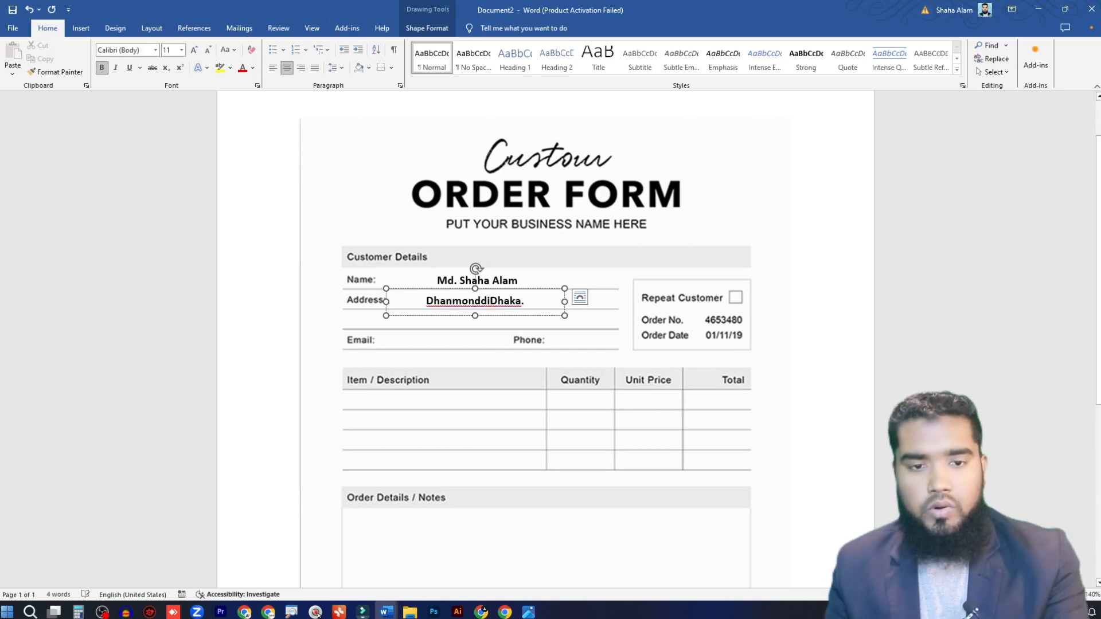
pyautogui.write(',')
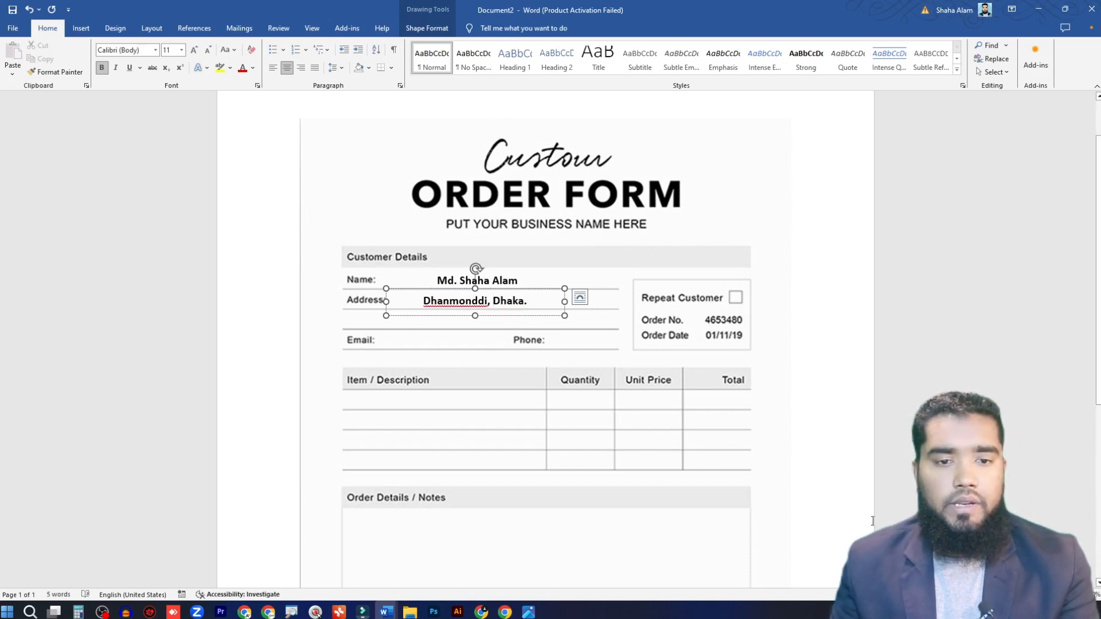
# Step: Duplicate the address box onto the Email line and replace its text with the customer's e-mail address
pyautogui.moveTo(542, 287); pyautogui.dragTo(531, 315)
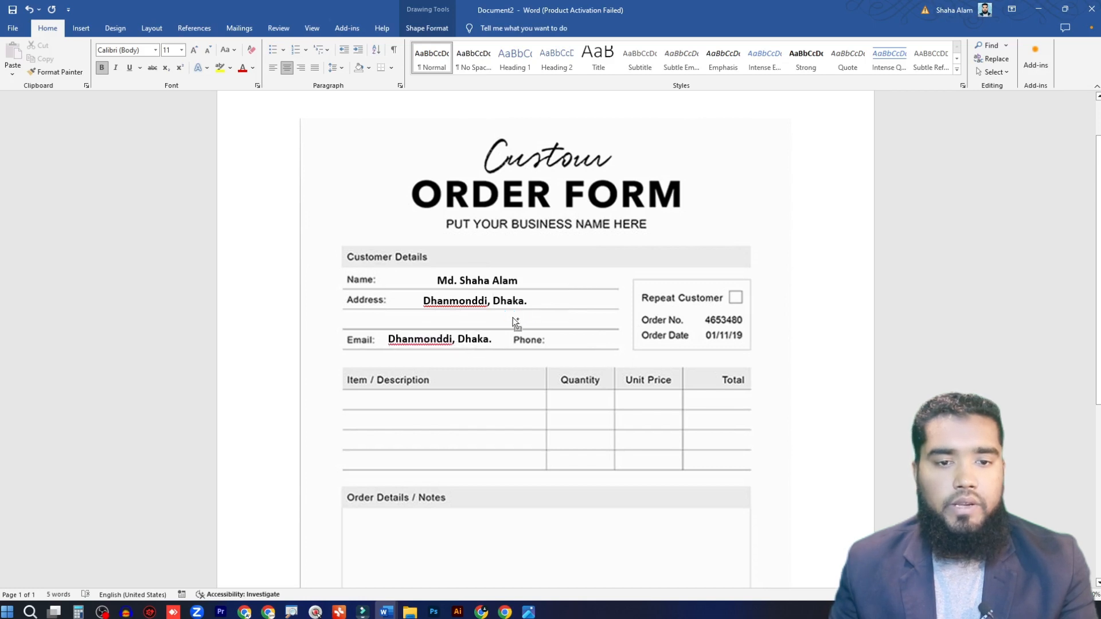
pyautogui.click(507, 341)
pyautogui.moveTo(495, 340); pyautogui.dragTo(389, 341)
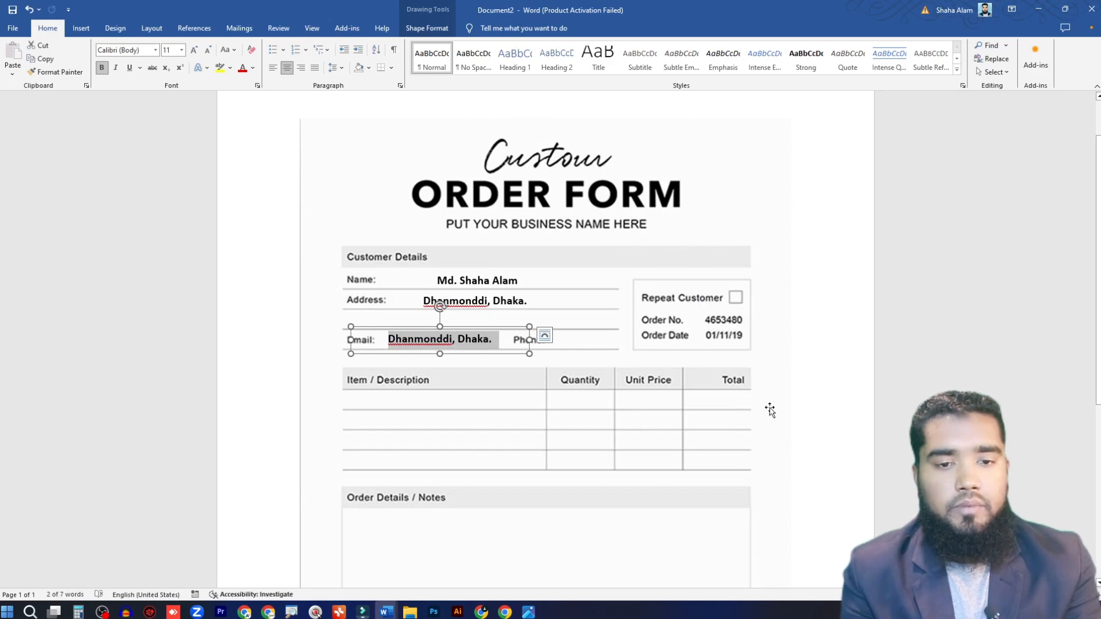
pyautogui.write('your')
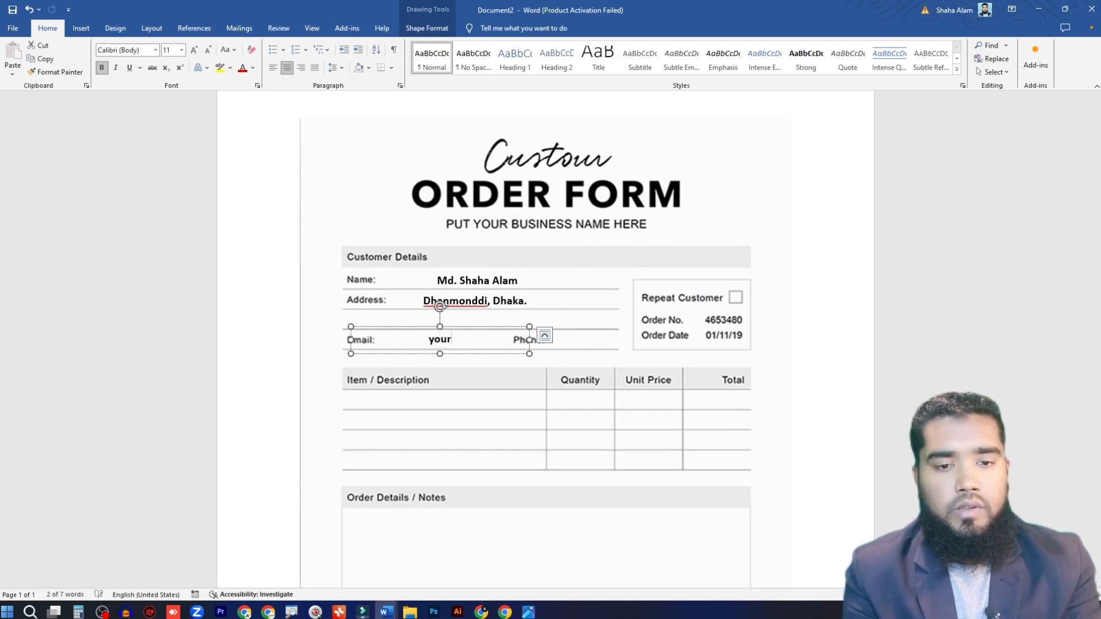
pyautogui.write('gmail.com')
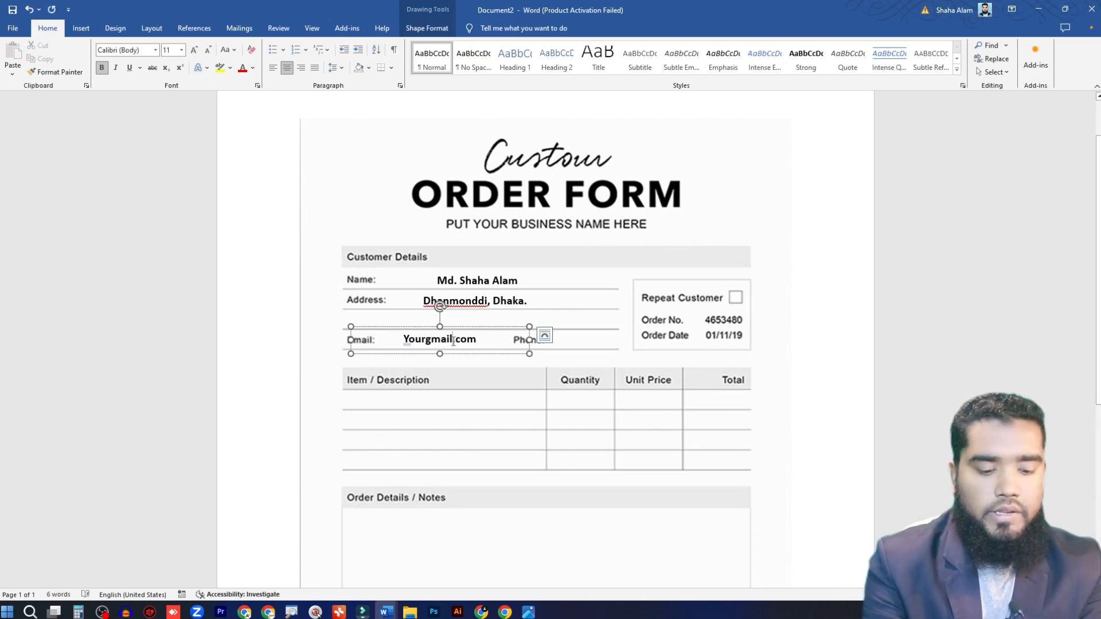
pyautogui.write('@')
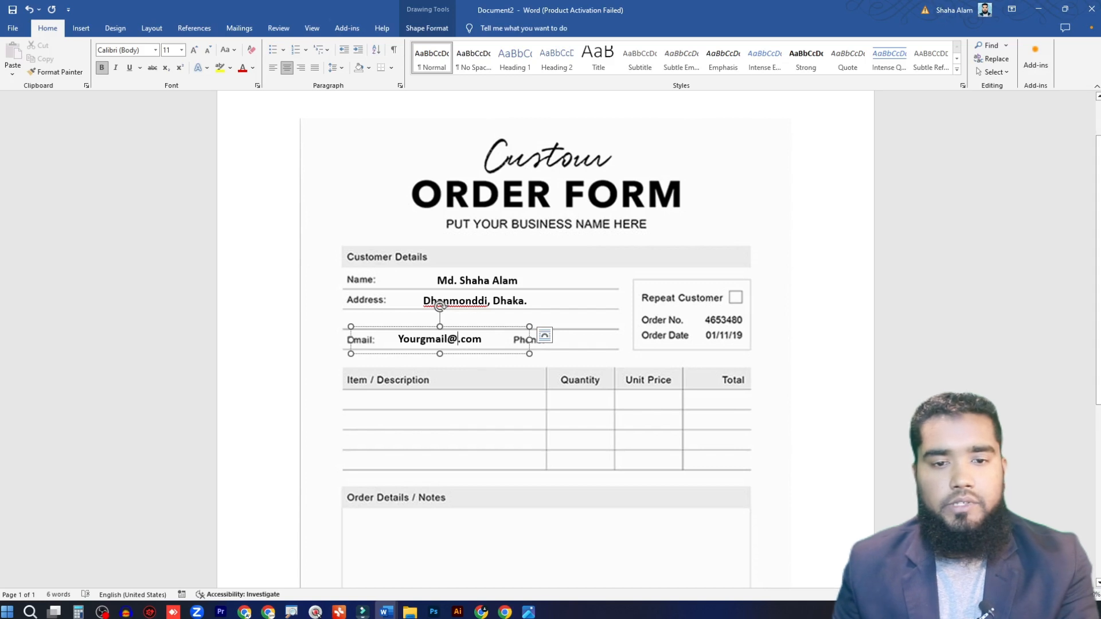
pyautogui.write('gmail')
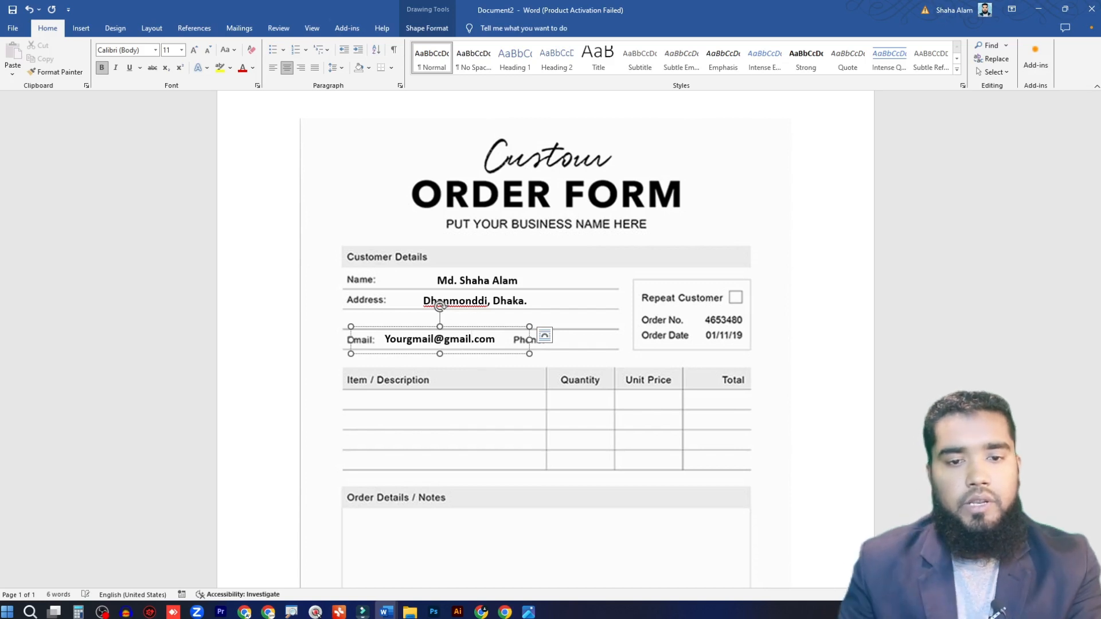
# Step: Duplicate the e-mail box onto the Phone line of the customer details
pyautogui.click(572, 346)
pyautogui.click(479, 335)
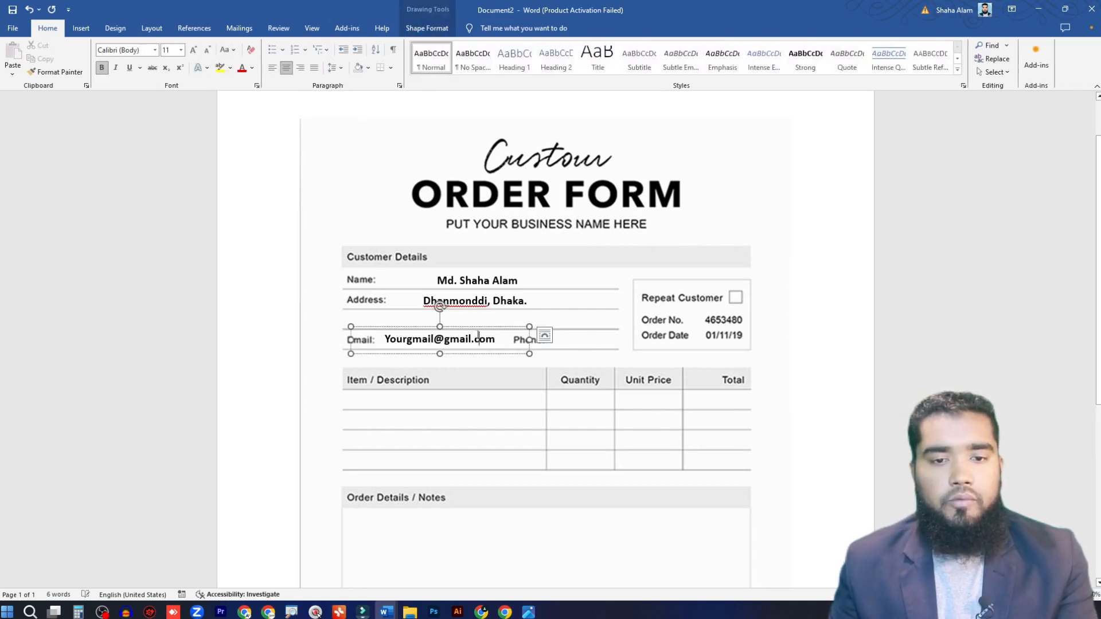
pyautogui.click(482, 327)
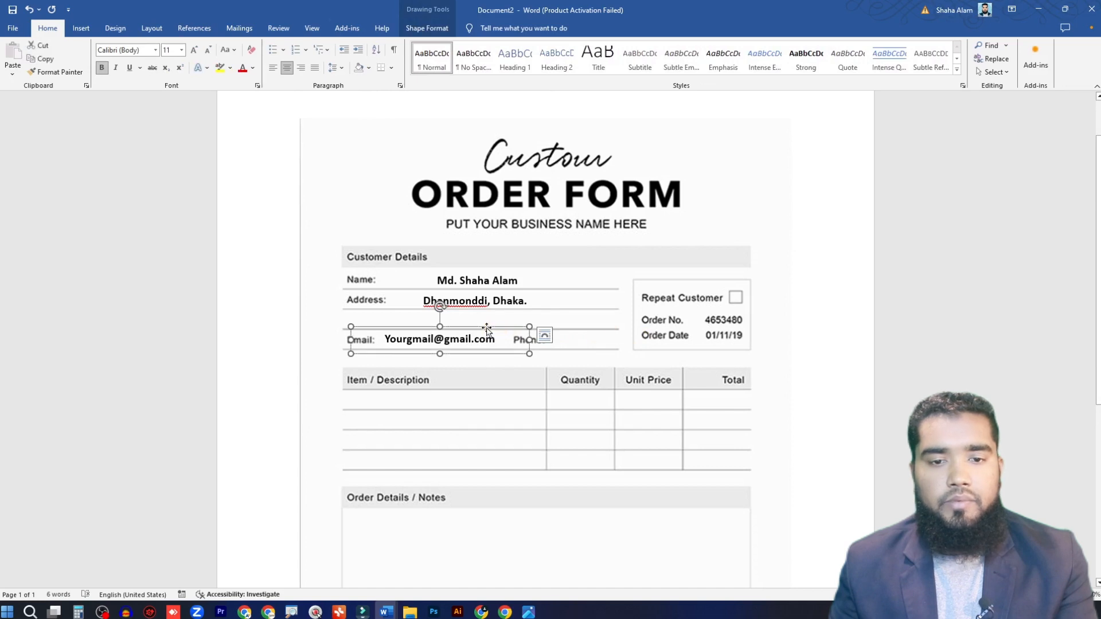
pyautogui.moveTo(481, 327); pyautogui.dragTo(639, 323)
# Step: Replace the text in the Phone line's box with the customer's phone number and narrow the box
pyautogui.moveTo(554, 340); pyautogui.dragTo(664, 346)
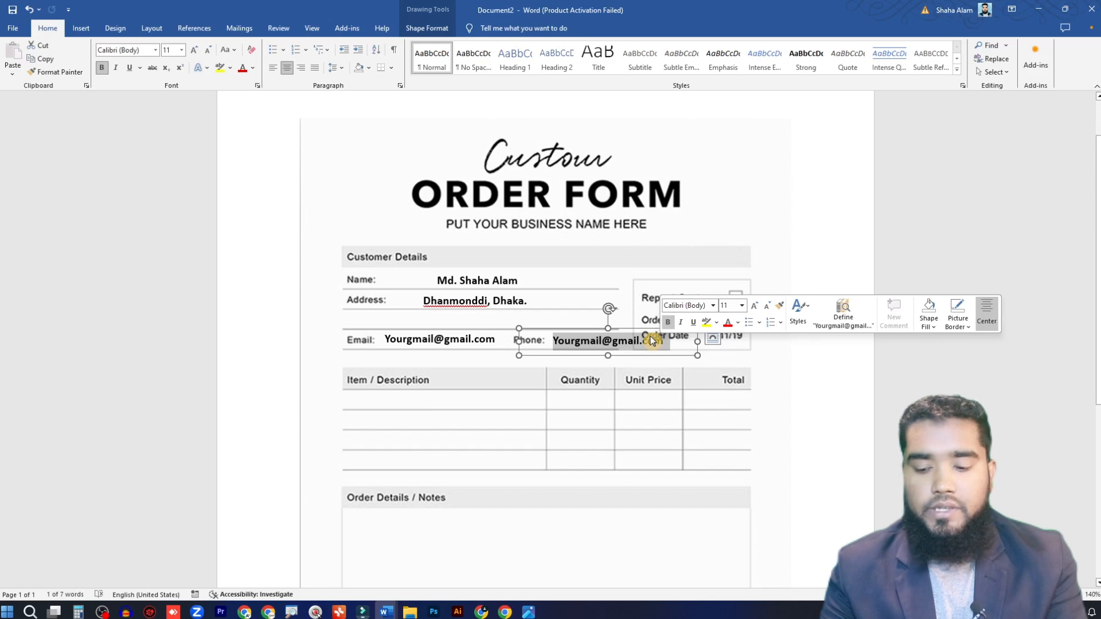
pyautogui.write('017')
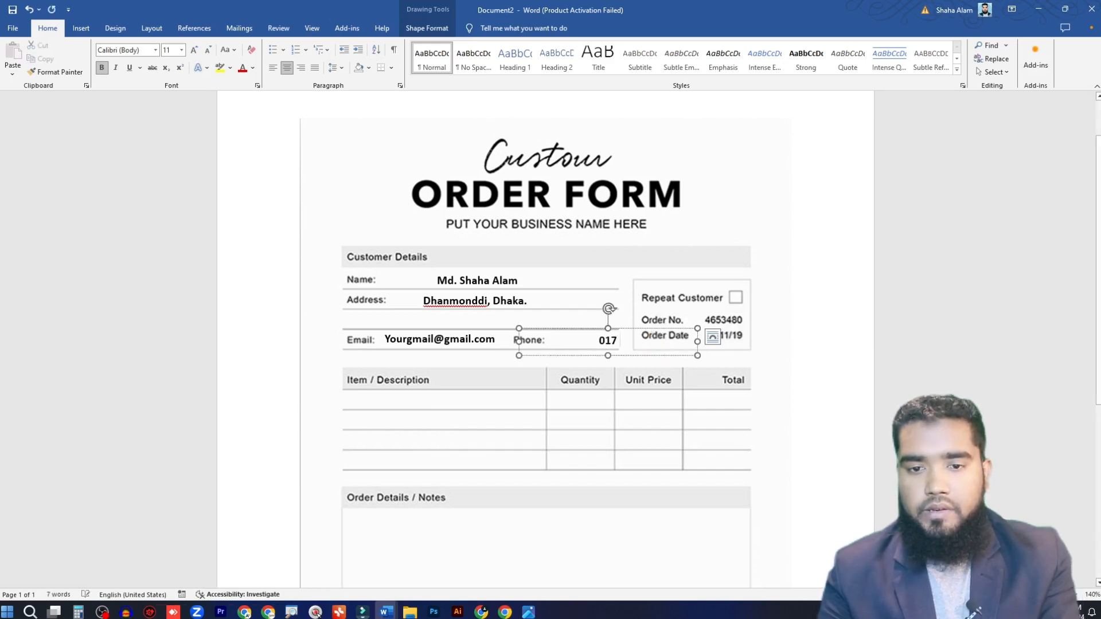
pyautogui.write(' 00 0')
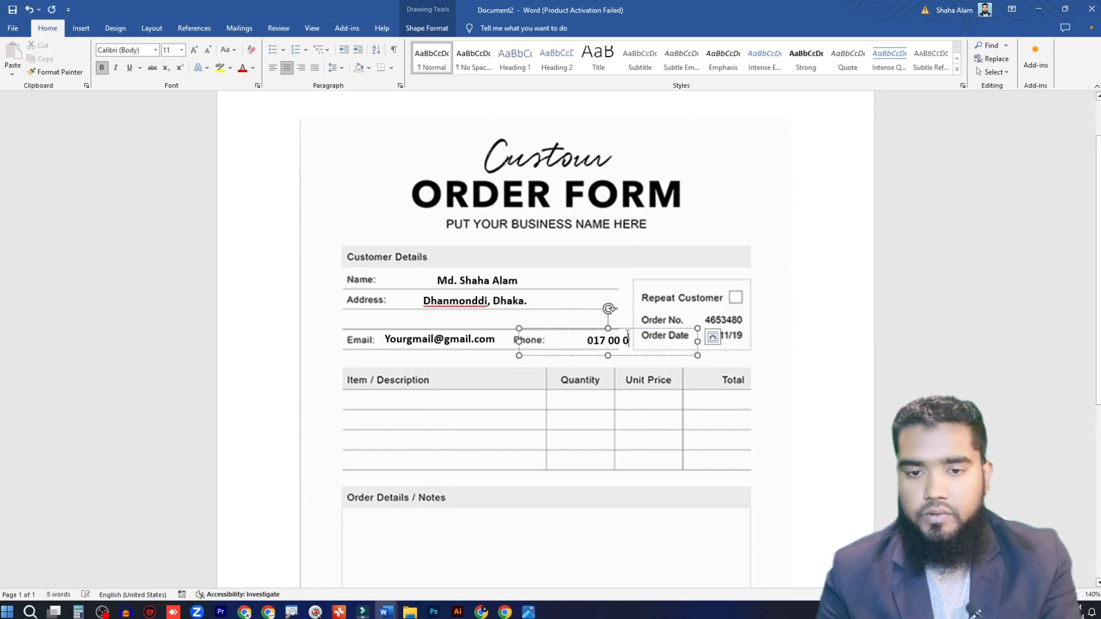
pyautogui.write('0 00 00')
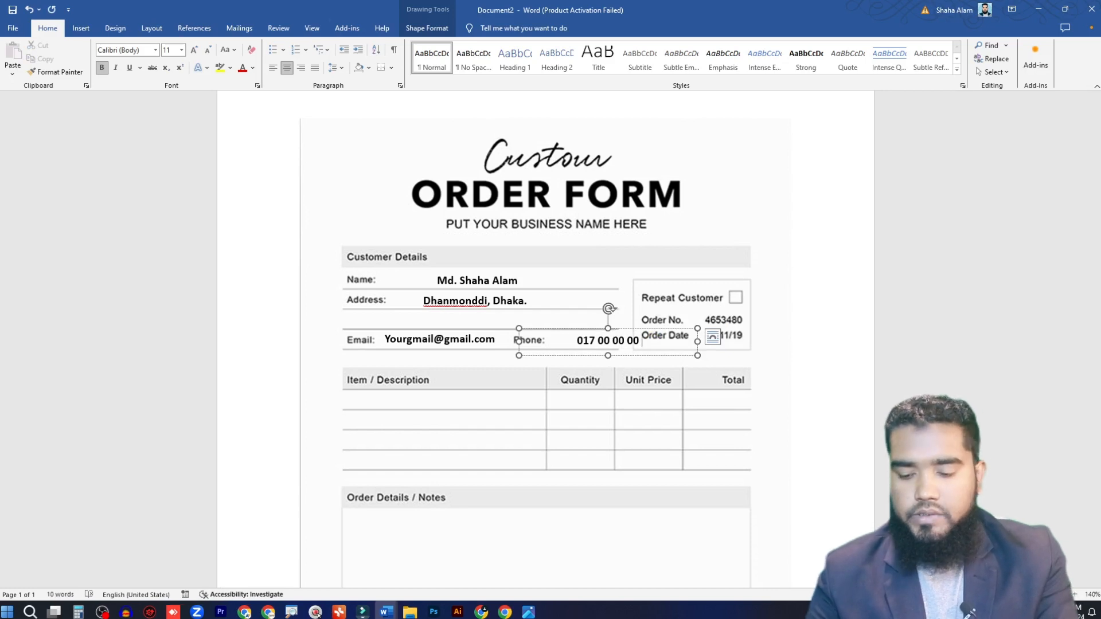
pyautogui.moveTo(698, 341); pyautogui.dragTo(661, 343)
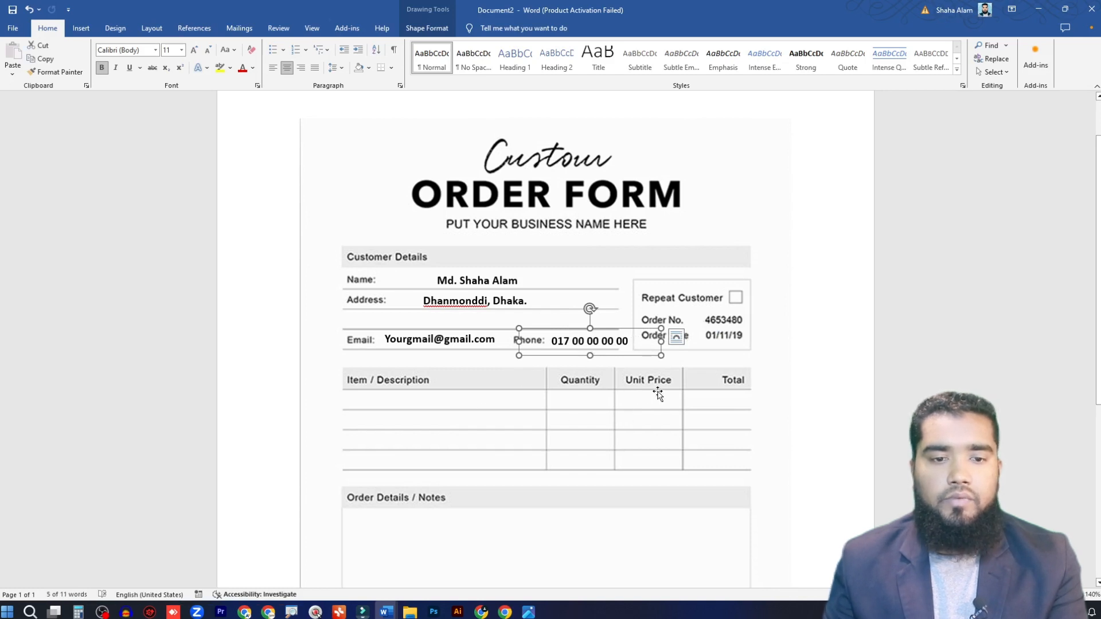
# Step: Duplicate the phone box into the first row of the Item / Description column and replace its text with "Motherboard"
pyautogui.scroll(-2, 621, 365)
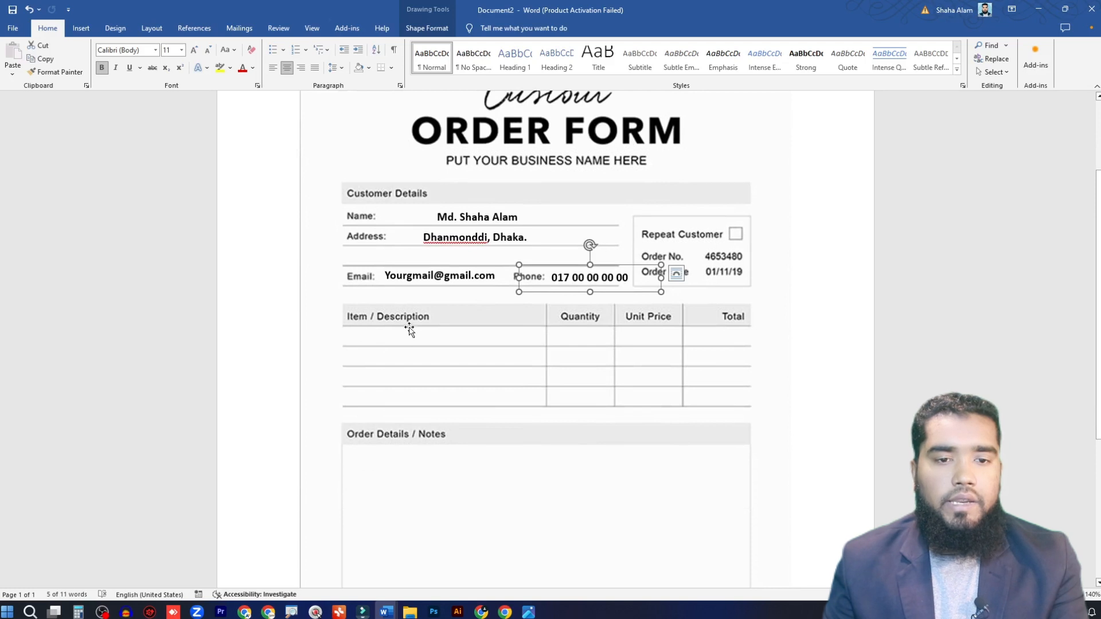
pyautogui.moveTo(570, 264); pyautogui.dragTo(376, 337)
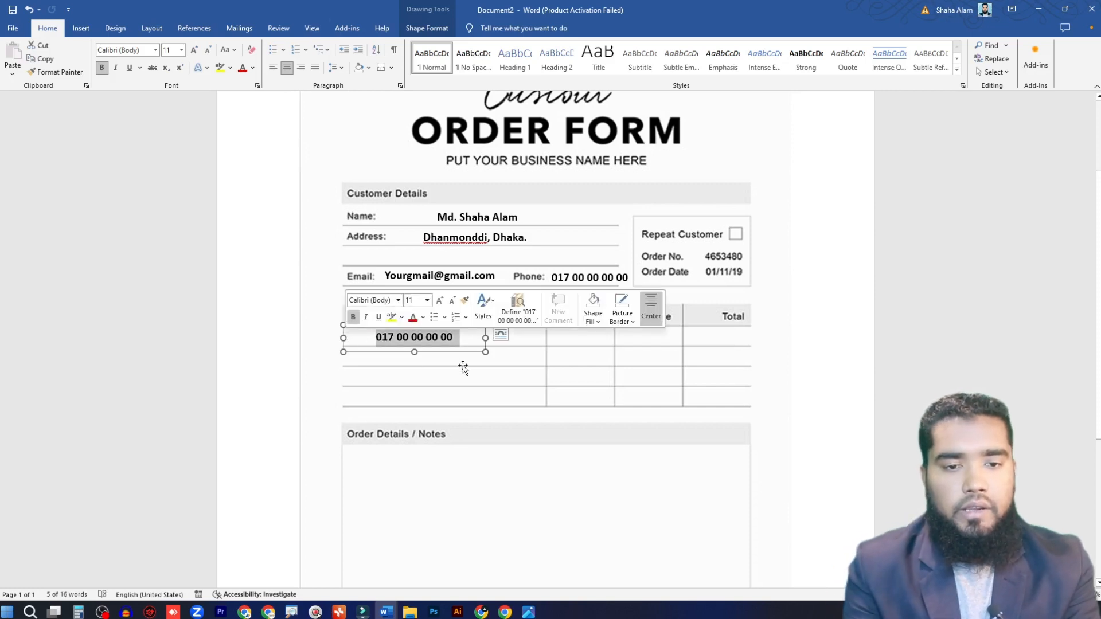
pyautogui.write('Motherboard')
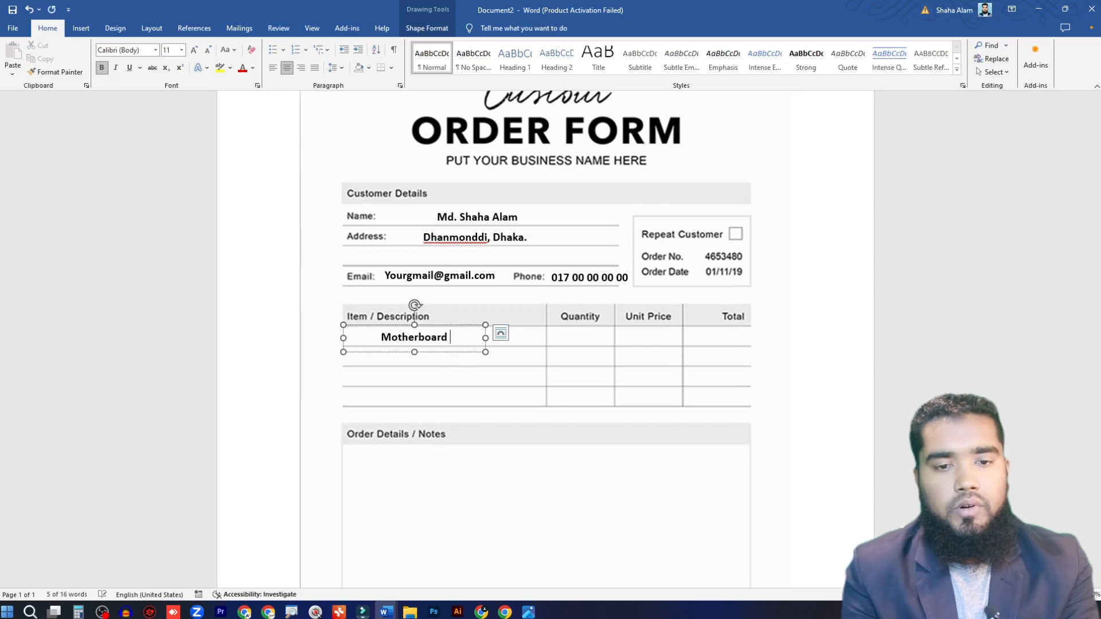
pyautogui.press('BackSpace')
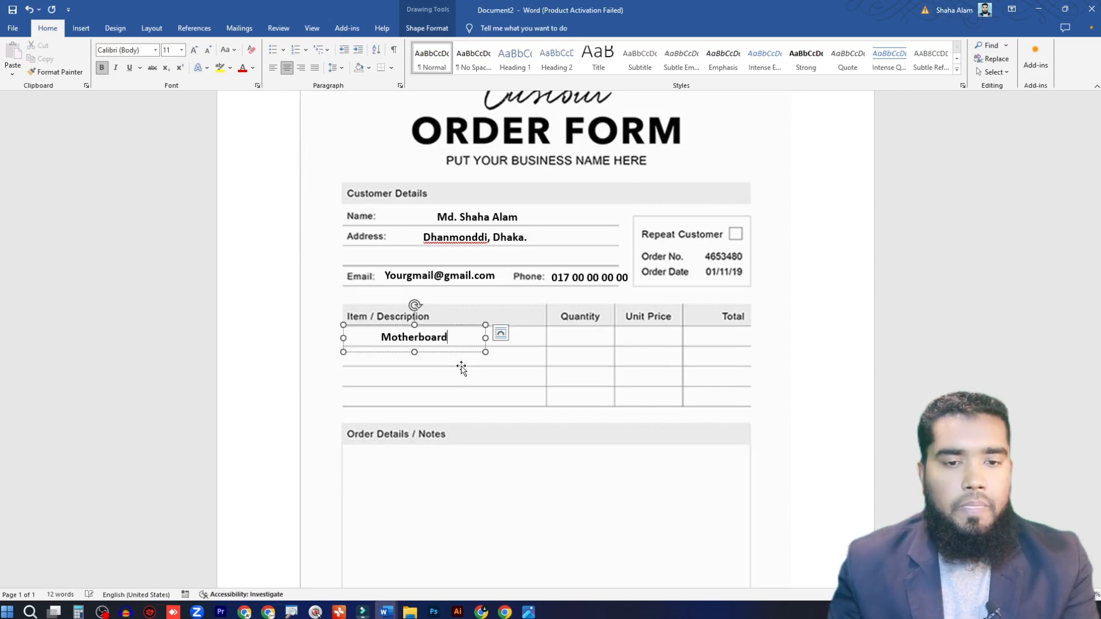
# Step: Duplicate the "Motherboard" box into the first row of the Quantity column and replace its text with 2
pyautogui.moveTo(459, 329); pyautogui.dragTo(608, 335)
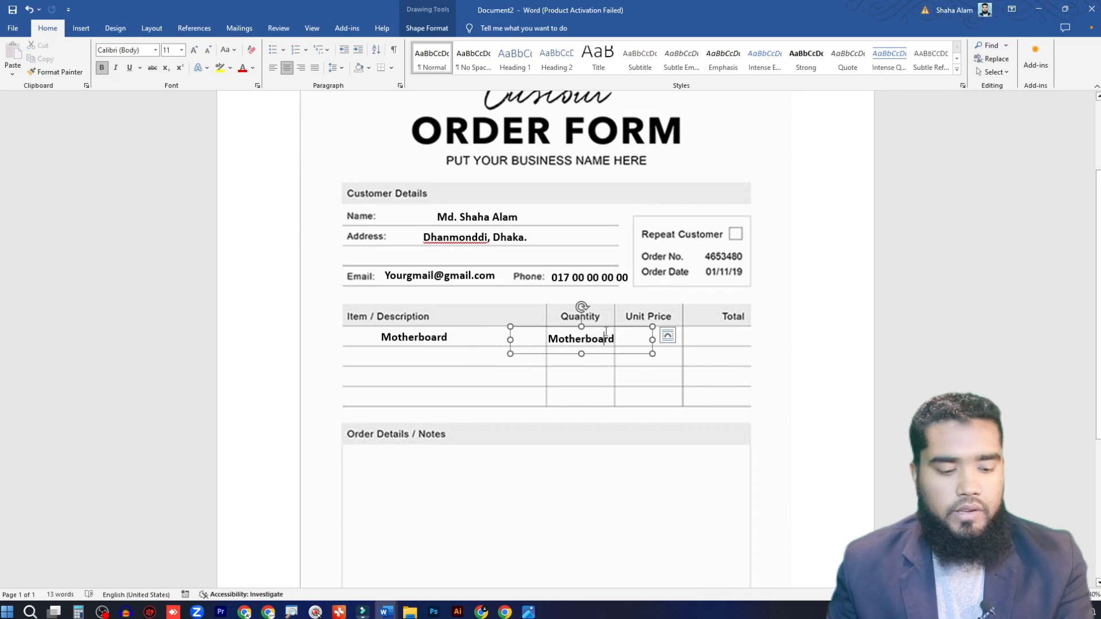
pyautogui.doubleClick(607, 337)
pyautogui.write('2')
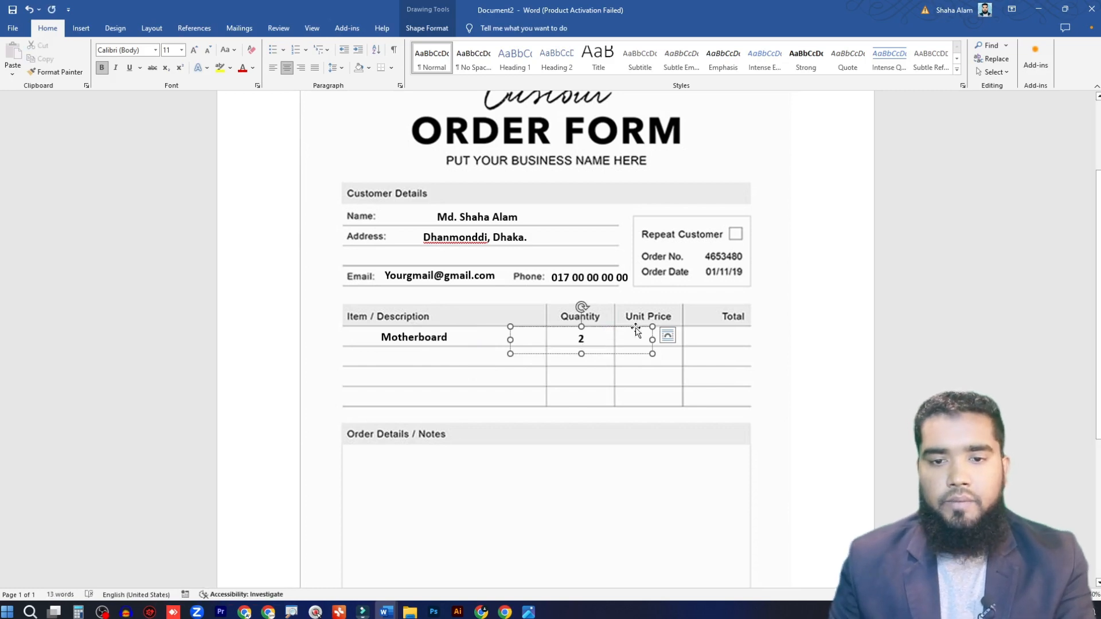
# Step: Duplicate the quantity box into the first row of the Unit Price column and replace its text with 15000
pyautogui.moveTo(621, 327); pyautogui.dragTo(688, 320)
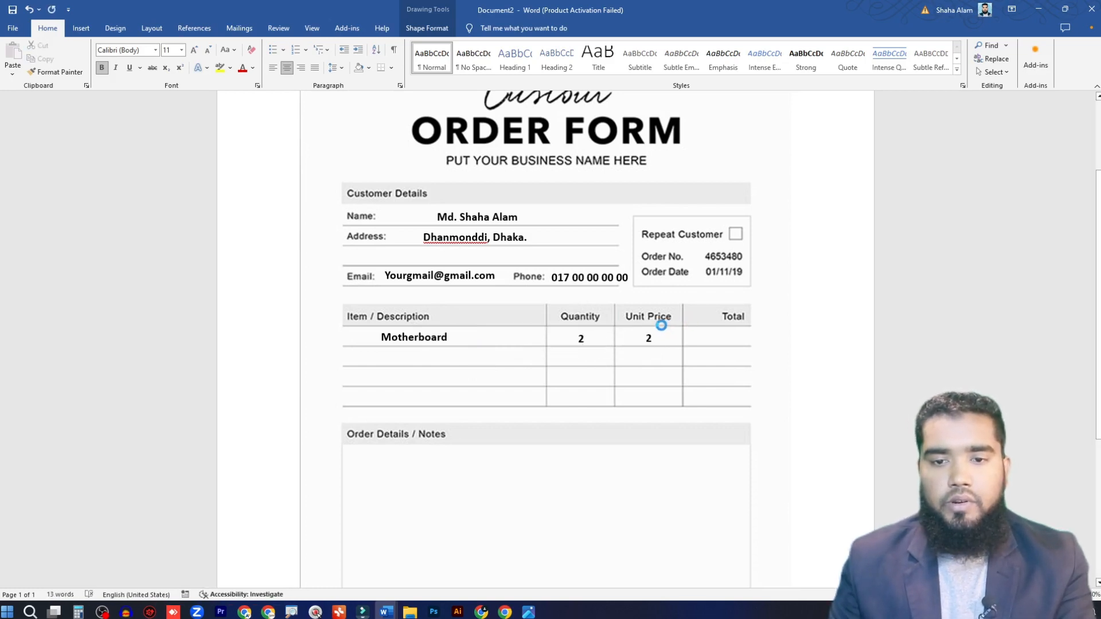
pyautogui.doubleClick(652, 339)
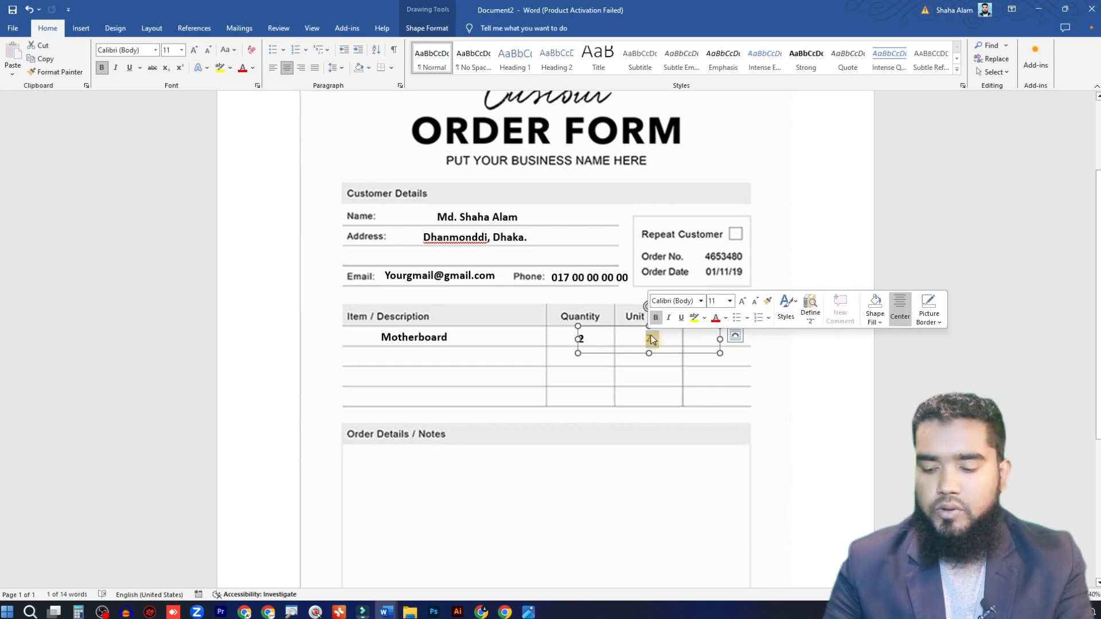
pyautogui.write('8150')
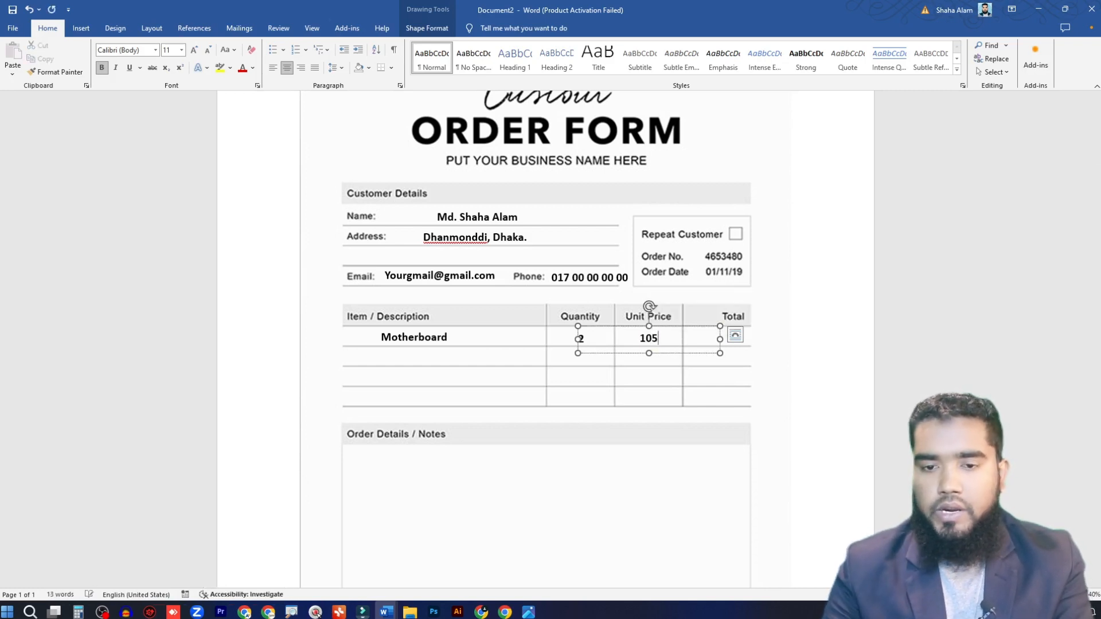
pyautogui.write('00')
# Step: Duplicate the unit price box into the first row of the Total column and replace its text with 30000
pyautogui.moveTo(672, 336); pyautogui.dragTo(725, 336)
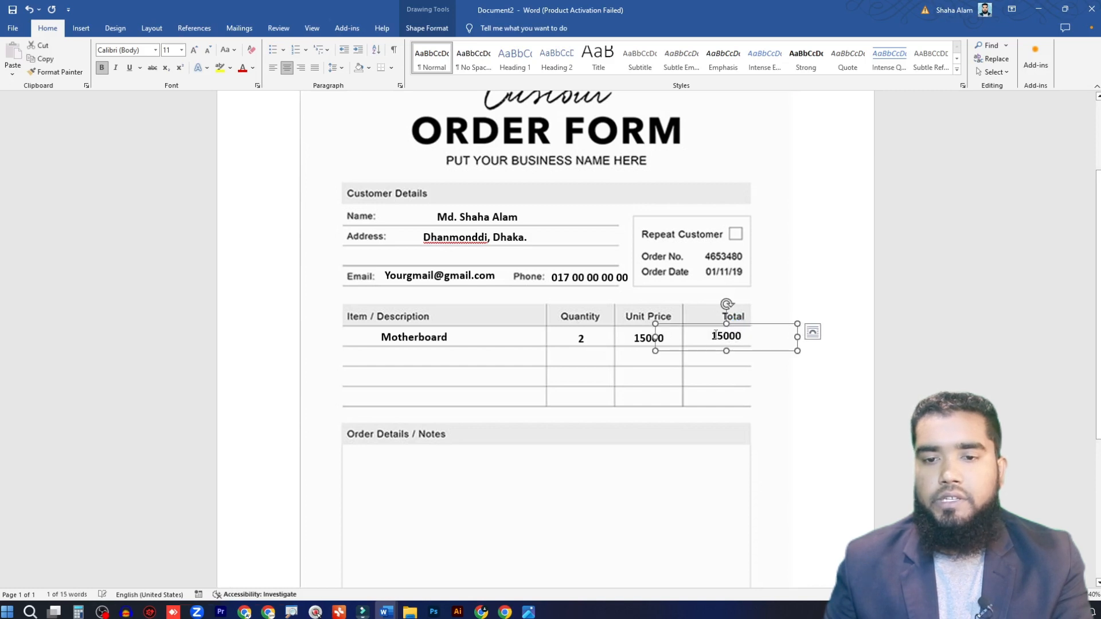
pyautogui.doubleClick(725, 337)
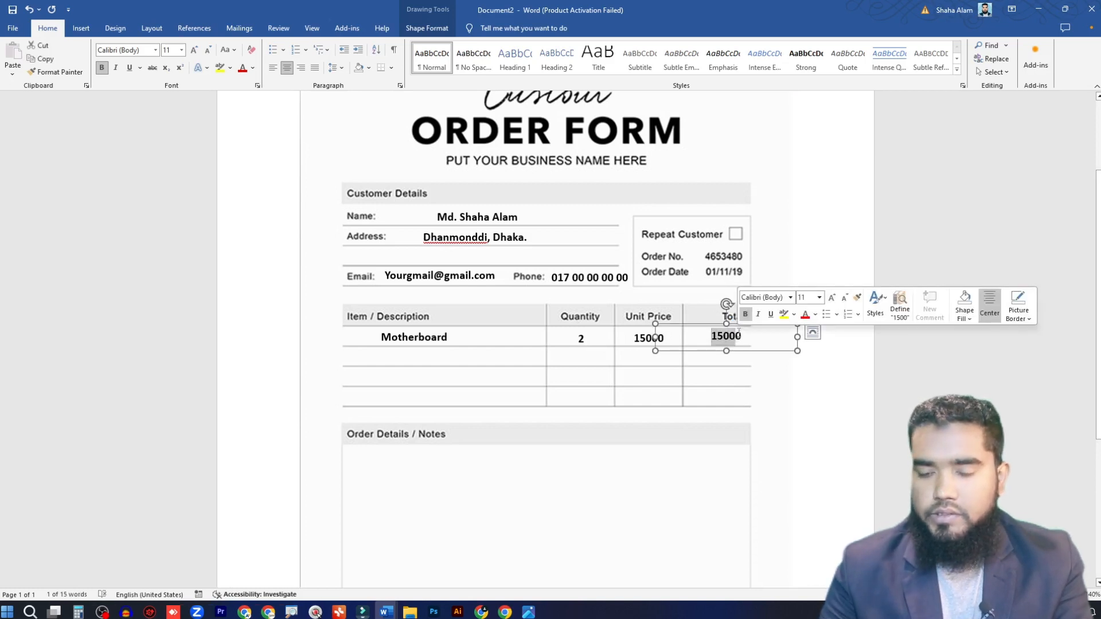
pyautogui.write('30000')
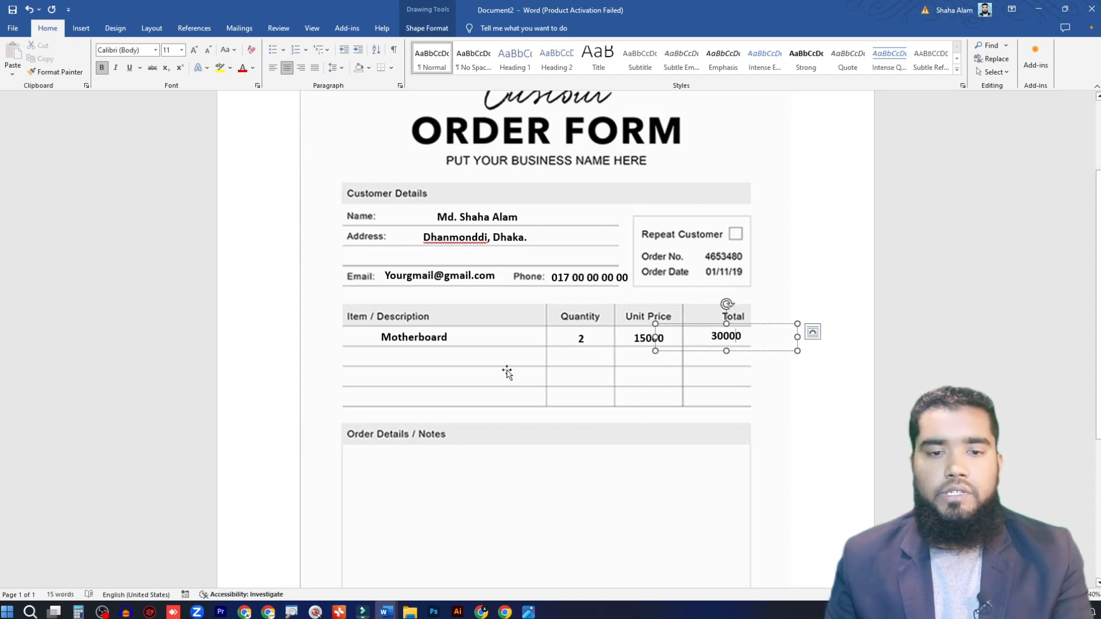
# Step: Duplicate the "Motherboard" box into the upper part of the Order Details / Notes area
pyautogui.click(418, 337)
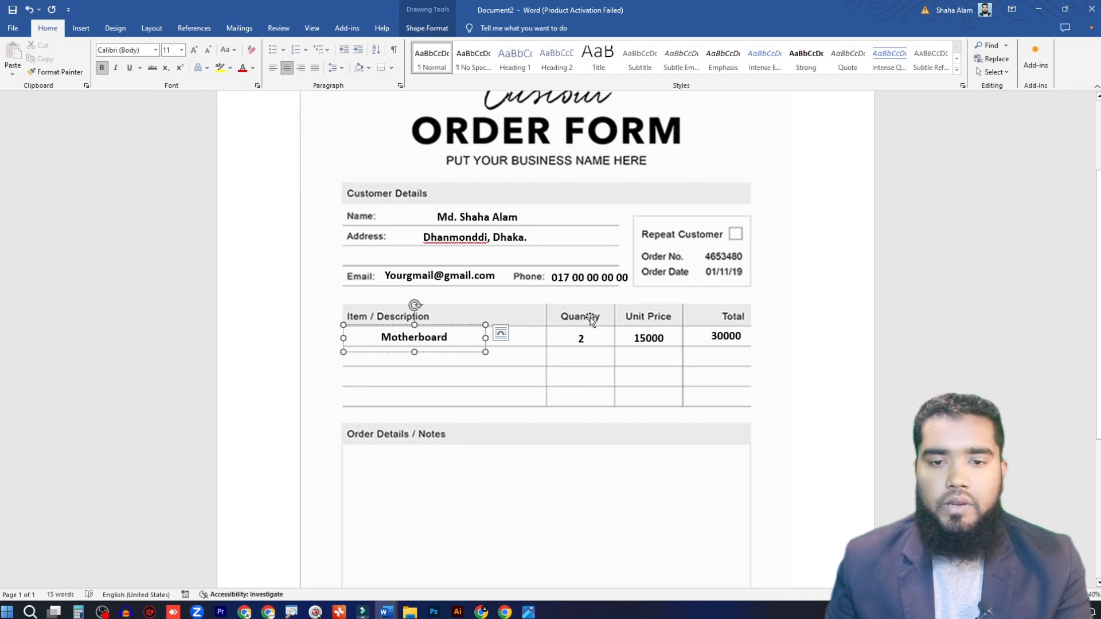
pyautogui.scroll(-4, 620, 374)
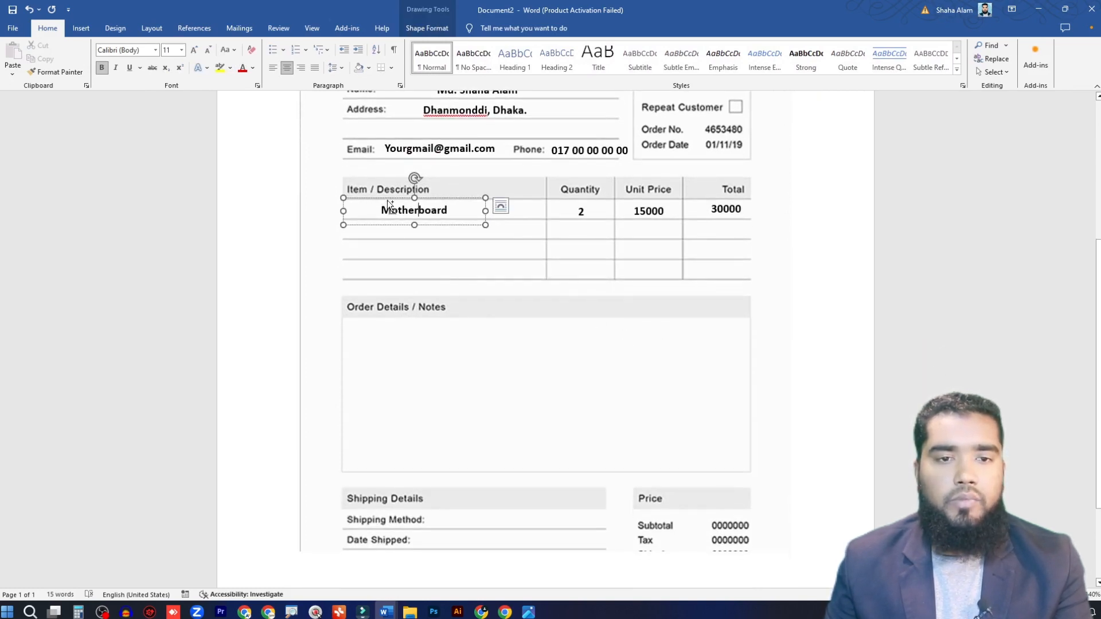
pyautogui.moveTo(390, 209); pyautogui.dragTo(388, 338)
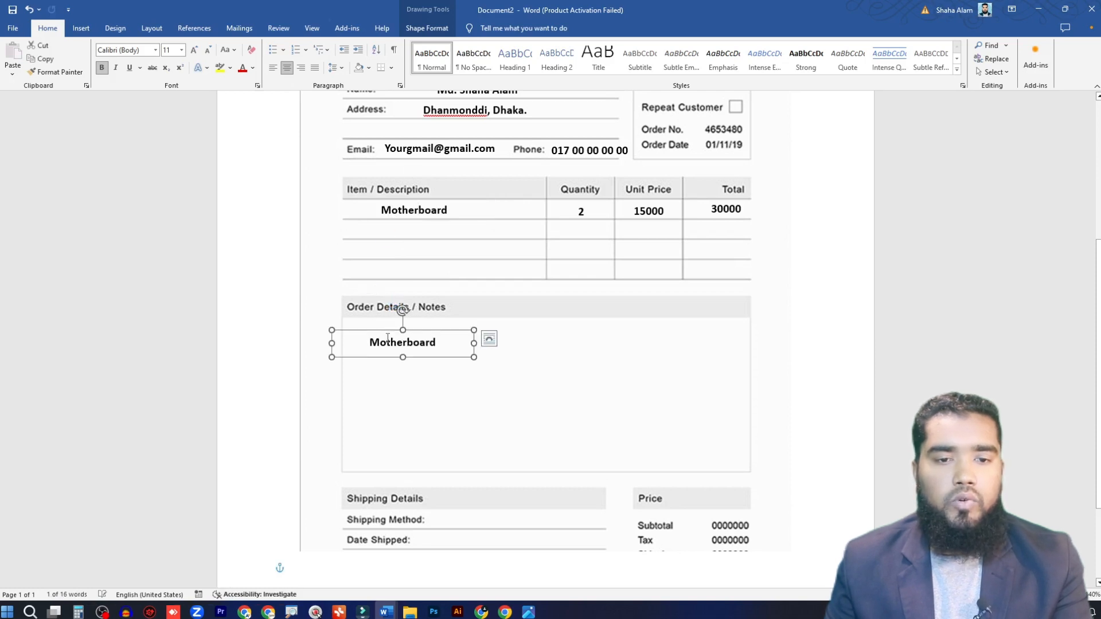
# Step: Replace the notes box's text with "You can write down order note for custormer", widen the box to fit one line and reposition it
pyautogui.click(388, 341)
pyautogui.doubleClick(387, 340)
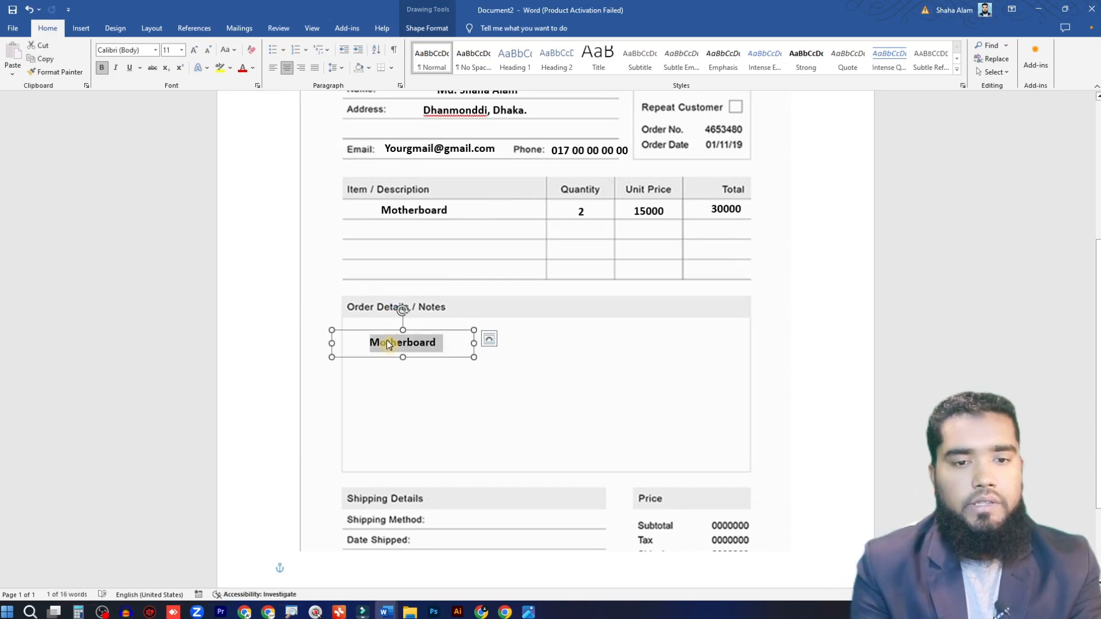
pyautogui.write('you')
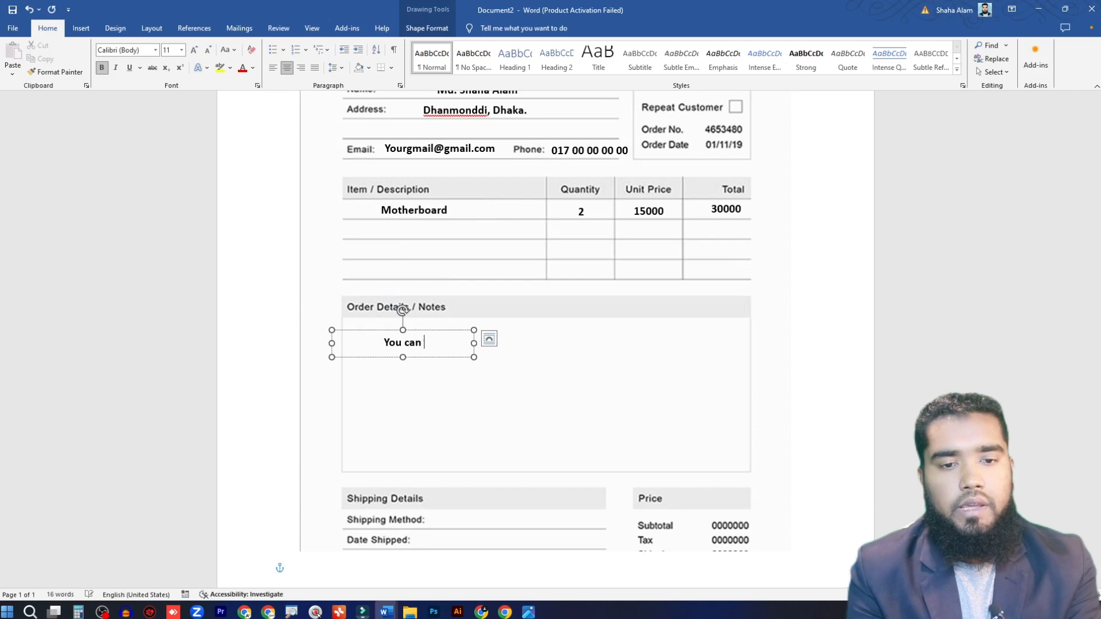
pyautogui.write('ri')
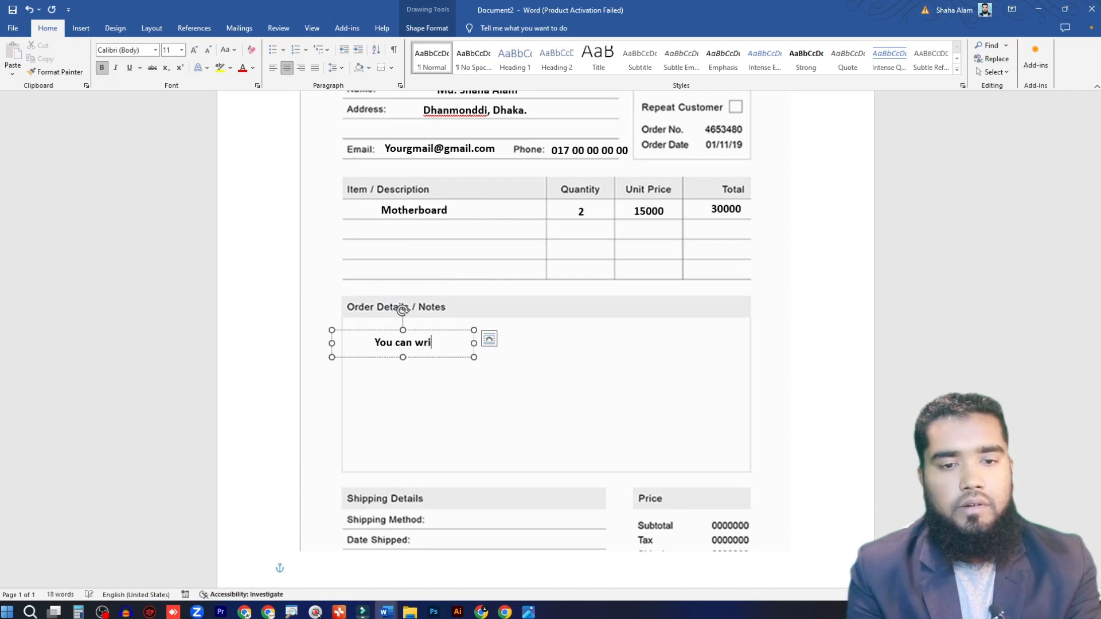
pyautogui.write('te down ')
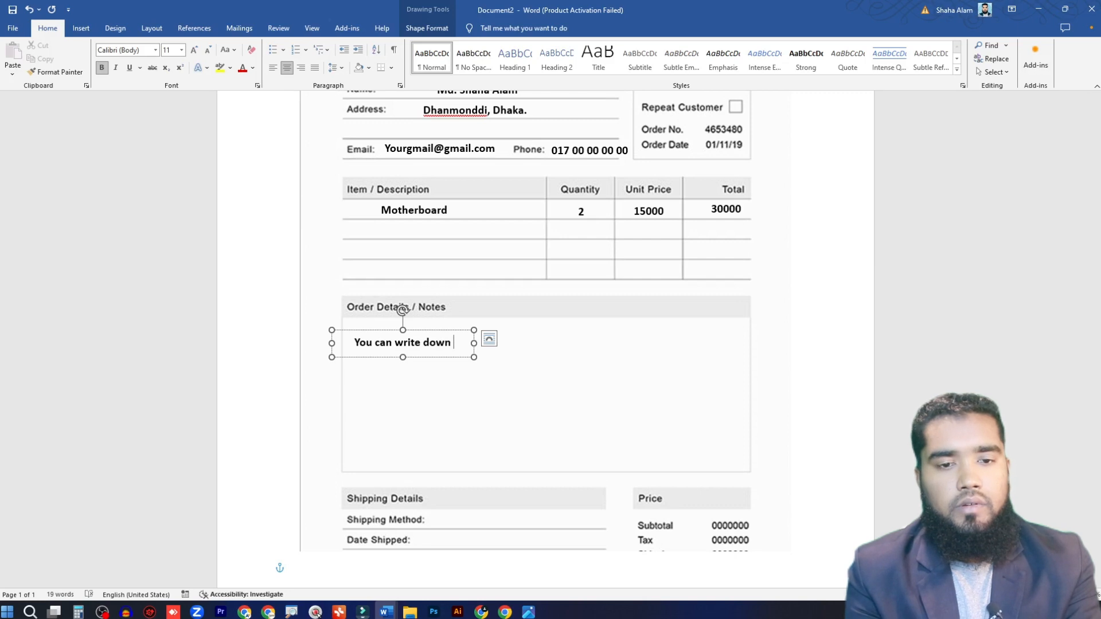
pyautogui.write('n')
pyautogui.press('BackSpace')
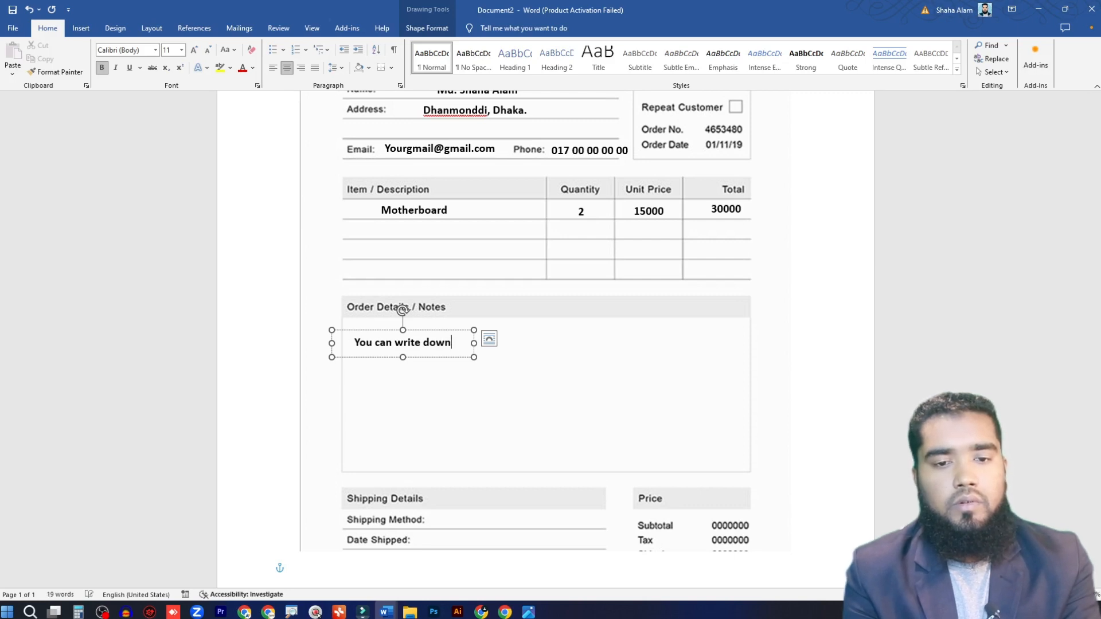
pyautogui.write('order')
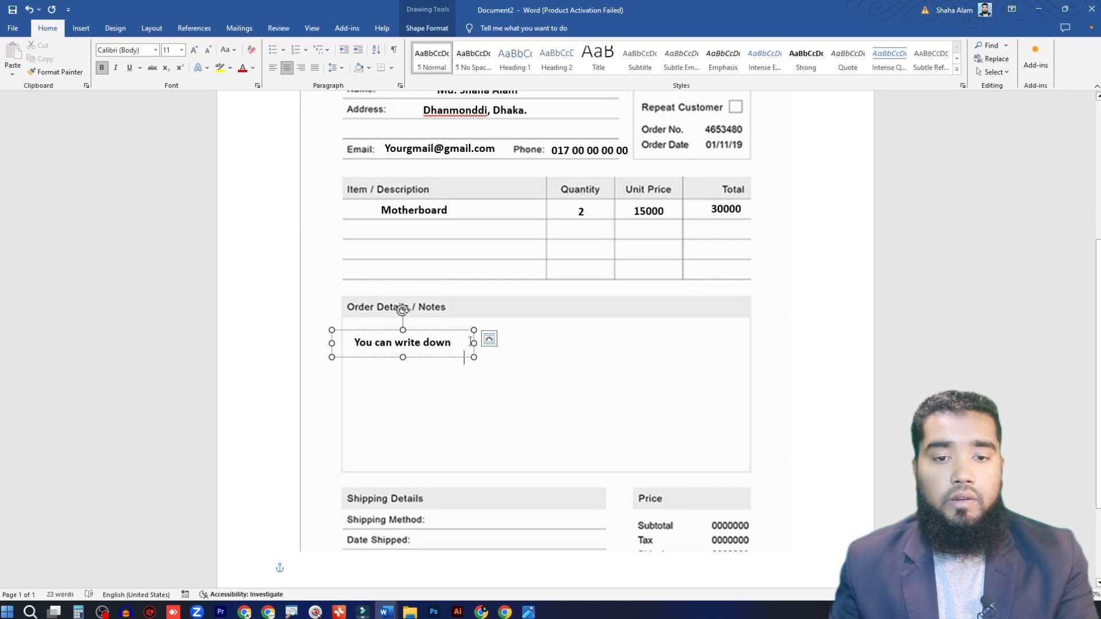
pyautogui.moveTo(474, 343); pyautogui.dragTo(650, 344)
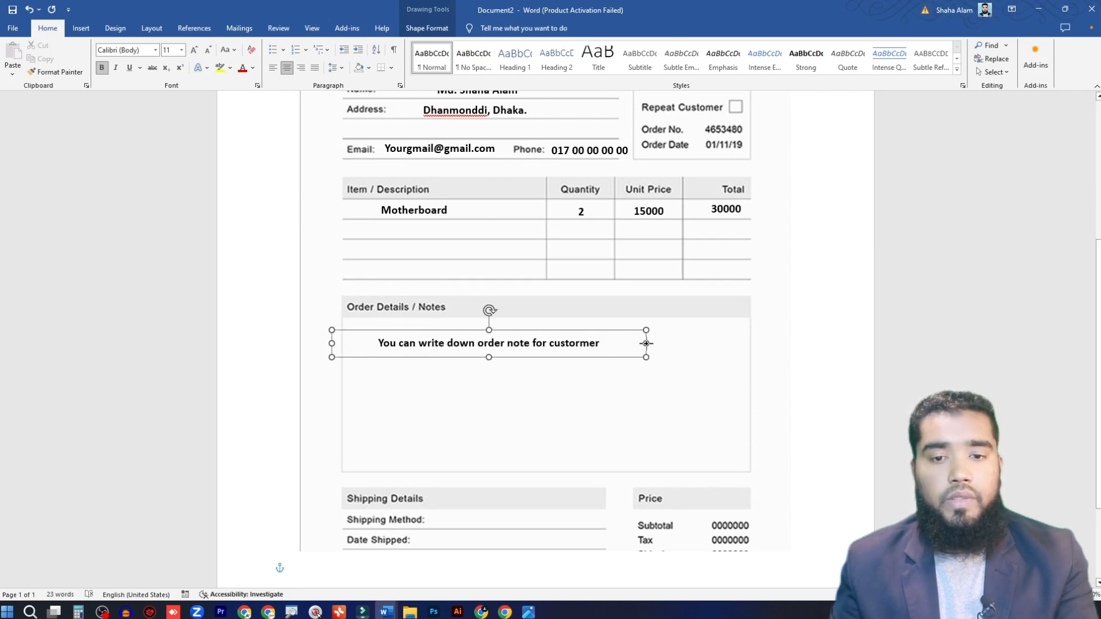
pyautogui.moveTo(530, 335); pyautogui.dragTo(471, 355)
pyautogui.click(581, 340)
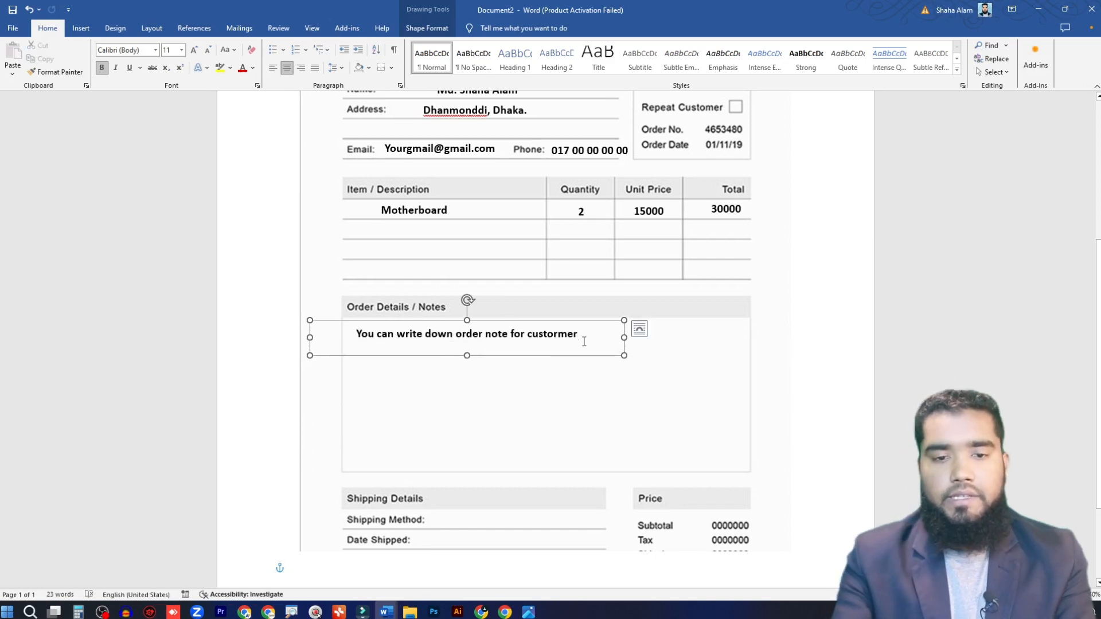
pyautogui.press('Return')
pyautogui.write('sdfsdlkfj')
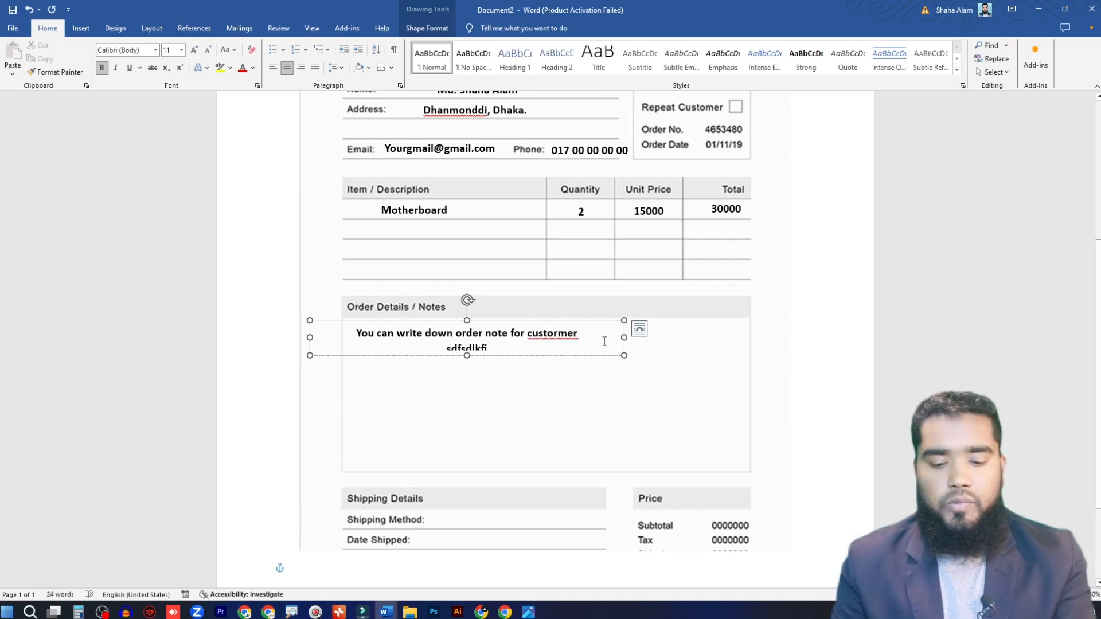
pyautogui.write('f')
pyautogui.press('BackSpace')
pyautogui.press('BackSpace')
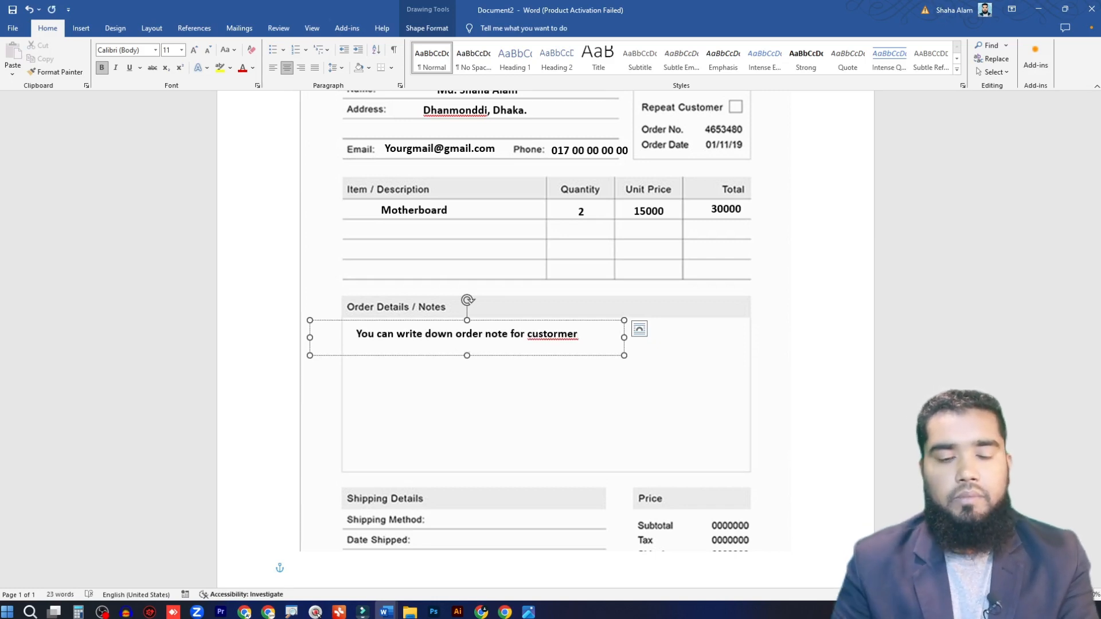
# Step: Duplicate the order note box onto the Price heading and narrow the copy
pyautogui.scroll(-2, 572, 442)
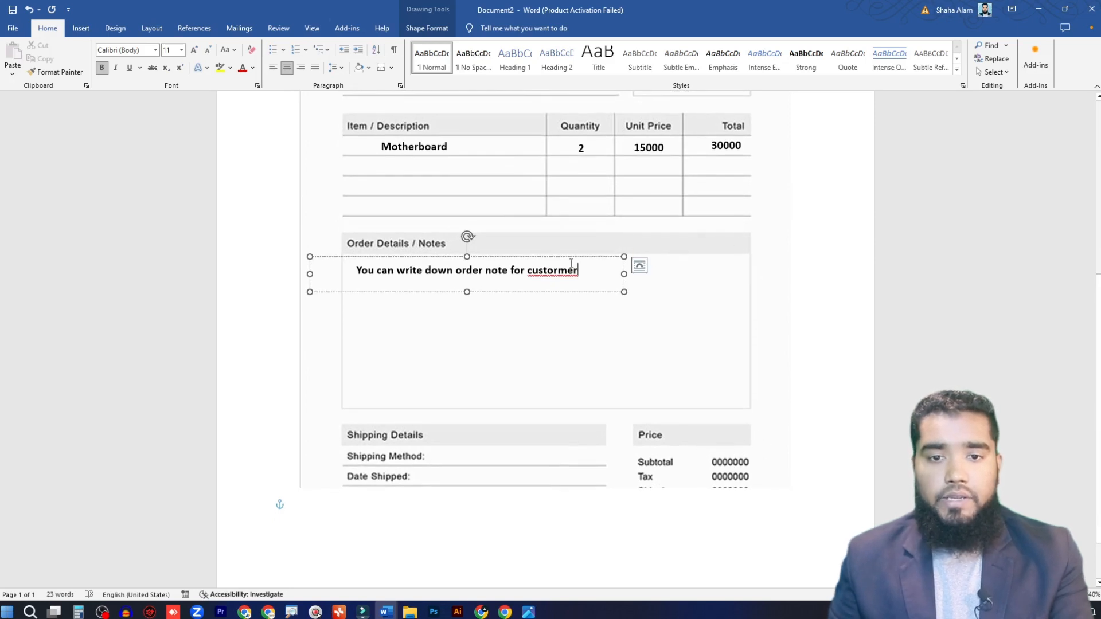
pyautogui.moveTo(576, 267); pyautogui.dragTo(888, 431)
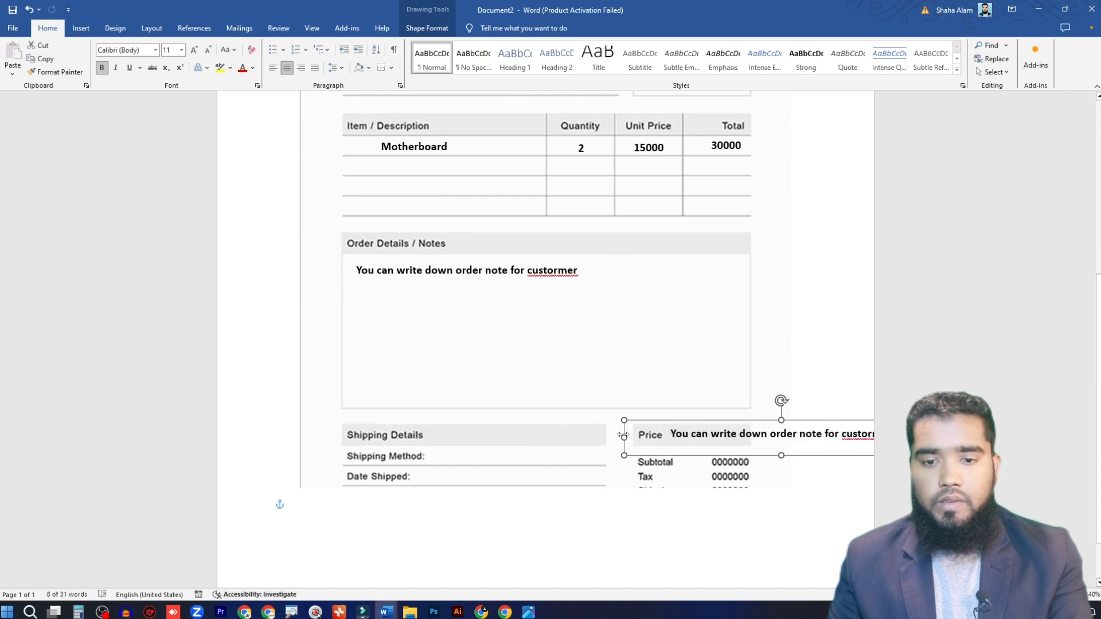
pyautogui.moveTo(624, 437); pyautogui.dragTo(673, 418)
# Step: Replace the text in the Price heading's box with 30000 and align it beside the Price label
pyautogui.moveTo(760, 443); pyautogui.dragTo(652, 428)
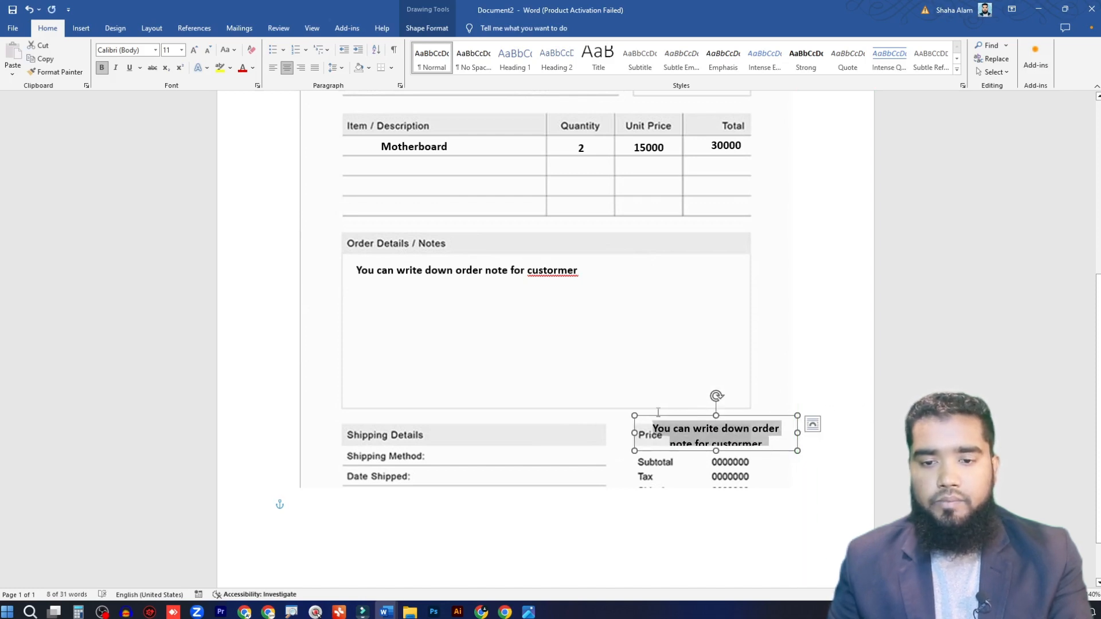
pyautogui.press('Delete')
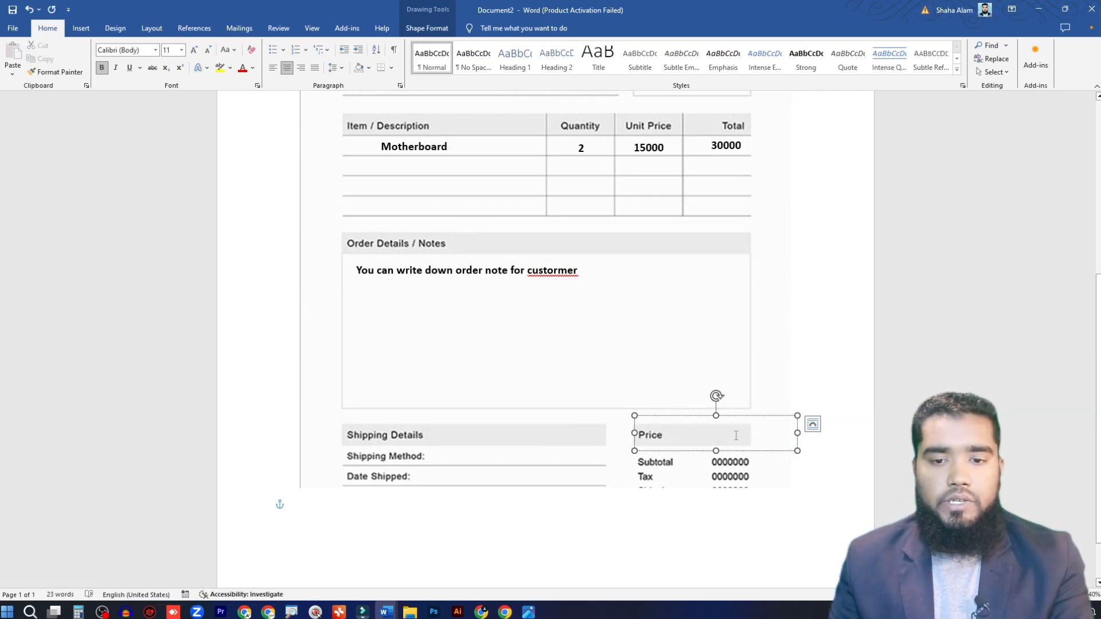
pyautogui.scroll(-2, 736, 435)
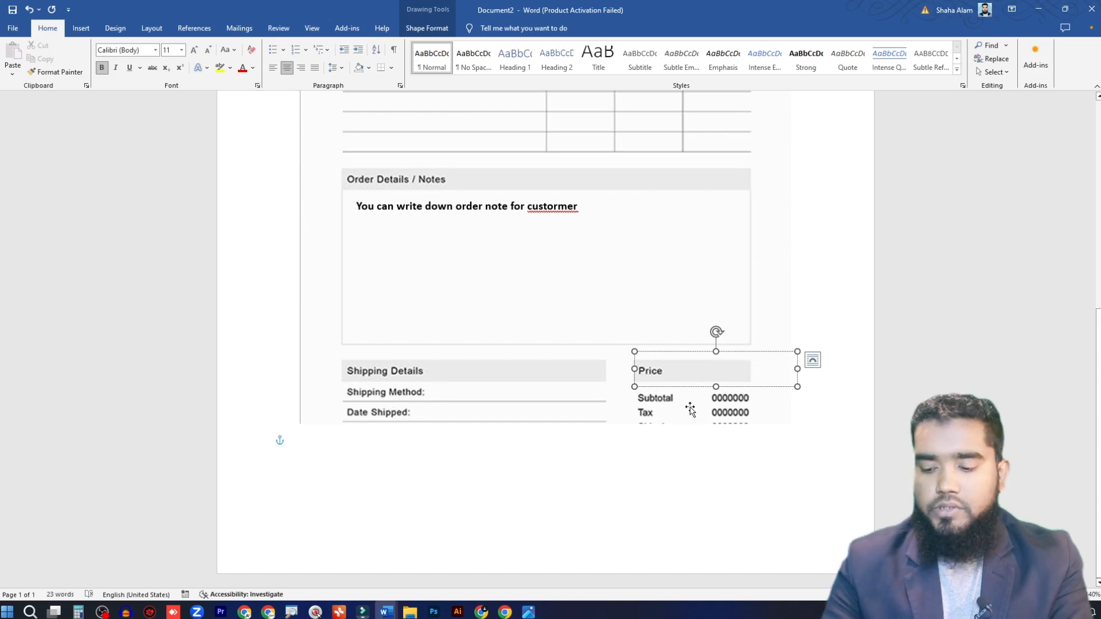
pyautogui.write('30000')
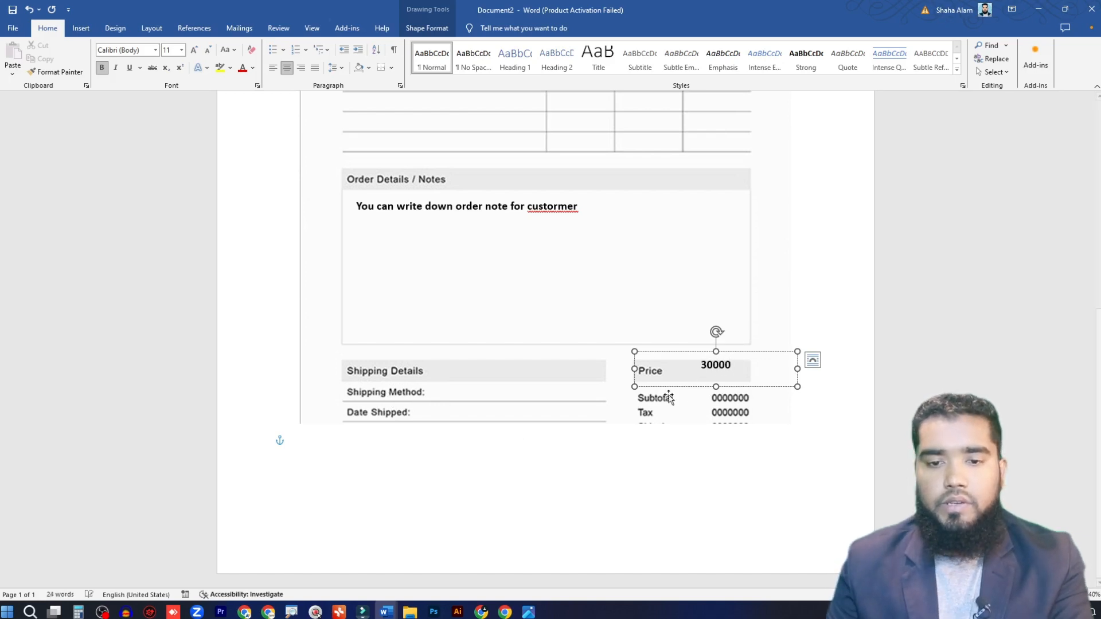
pyautogui.moveTo(758, 353); pyautogui.dragTo(742, 360)
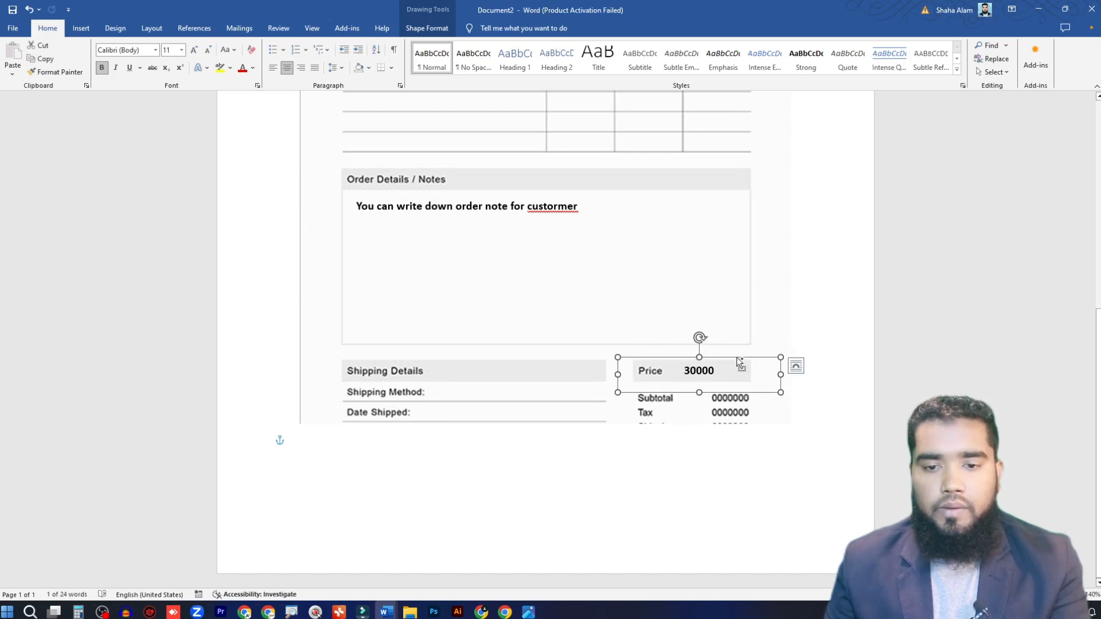
# Step: Duplicate the price box over the Subtotal and Tax rows and give the copy a white fill
pyautogui.moveTo(738, 360); pyautogui.dragTo(737, 390)
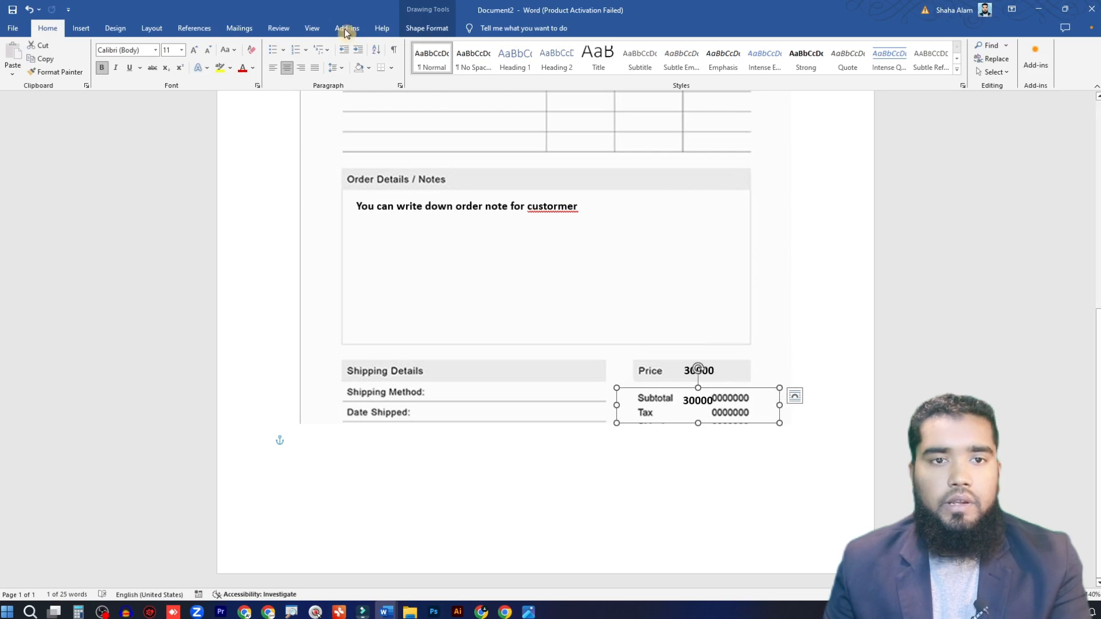
pyautogui.click(431, 31)
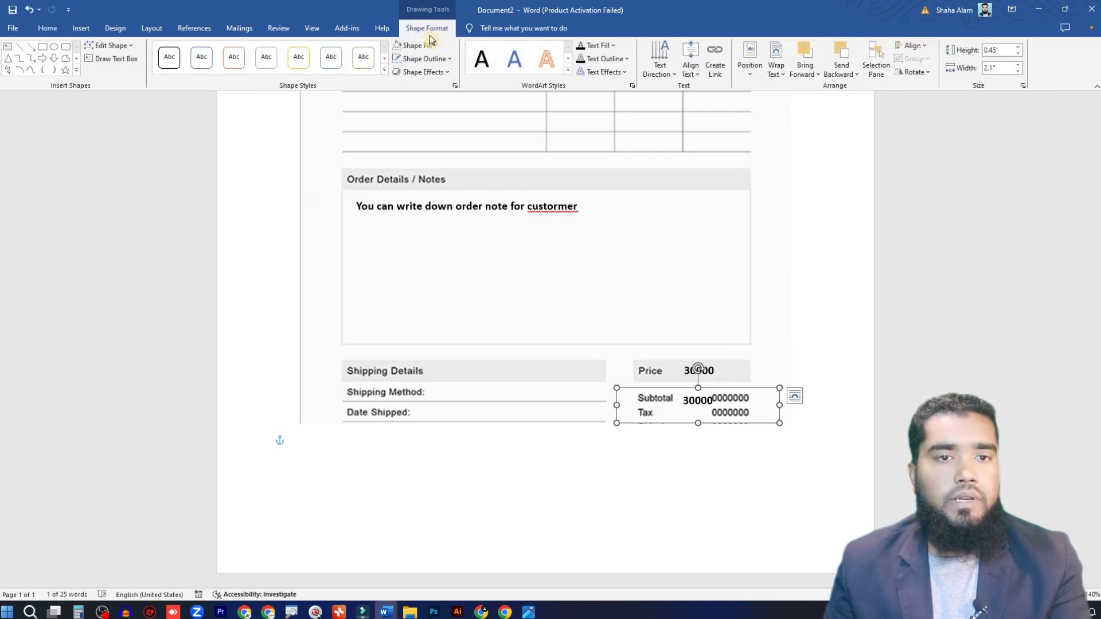
pyautogui.click(431, 45)
pyautogui.click(407, 92)
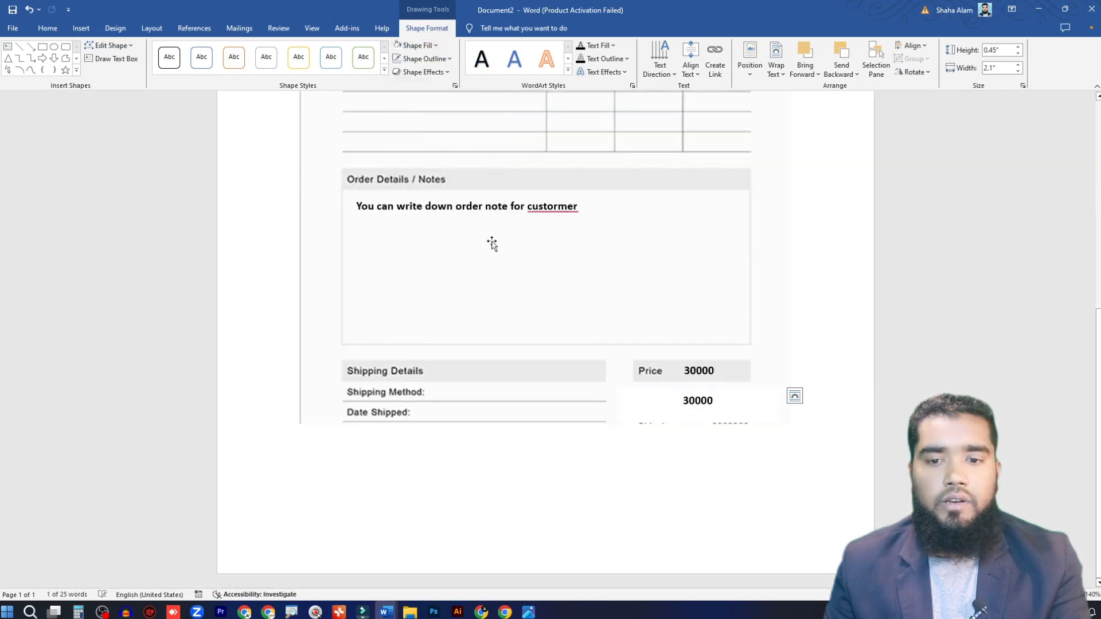
# Step: Make the white box taller, shift it over the rows below Price and delete its text
pyautogui.click(762, 404)
pyautogui.moveTo(698, 423); pyautogui.dragTo(698, 431)
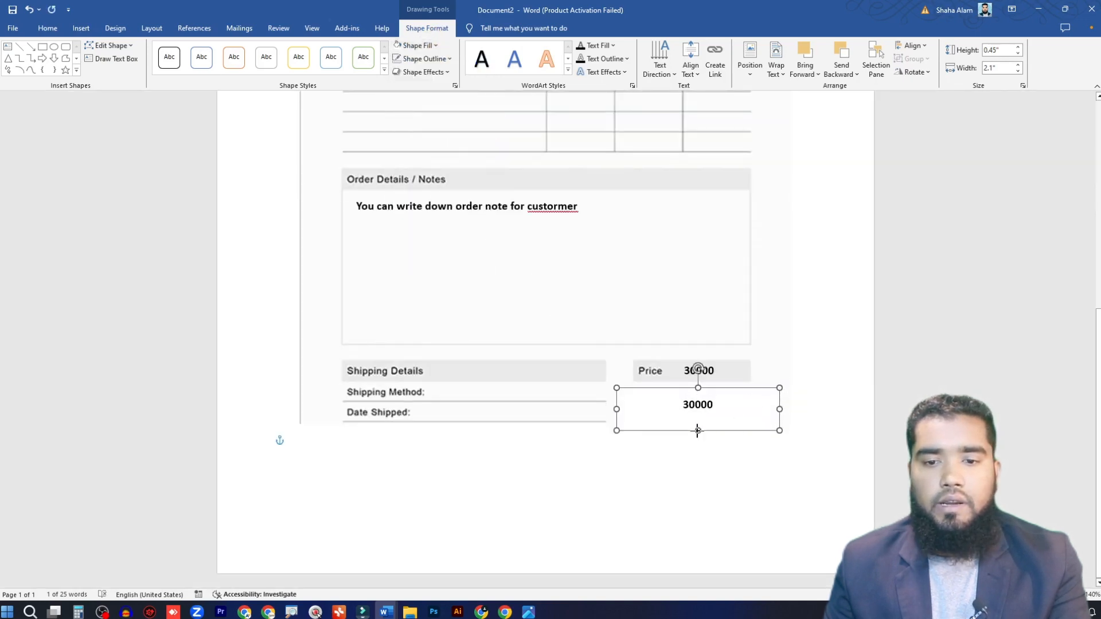
pyautogui.moveTo(728, 391); pyautogui.dragTo(693, 400)
pyautogui.press('Delete')
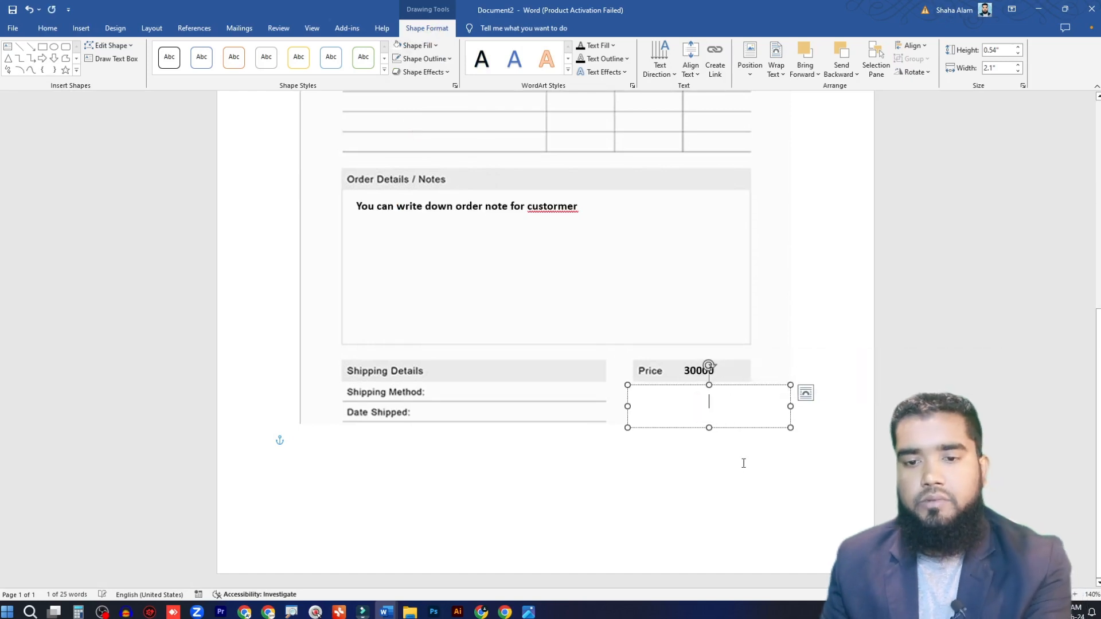
# Step: Widen the empty white box slightly and reduce its height so it masks the price rows below the heading
pyautogui.click(761, 474)
pyautogui.click(780, 408)
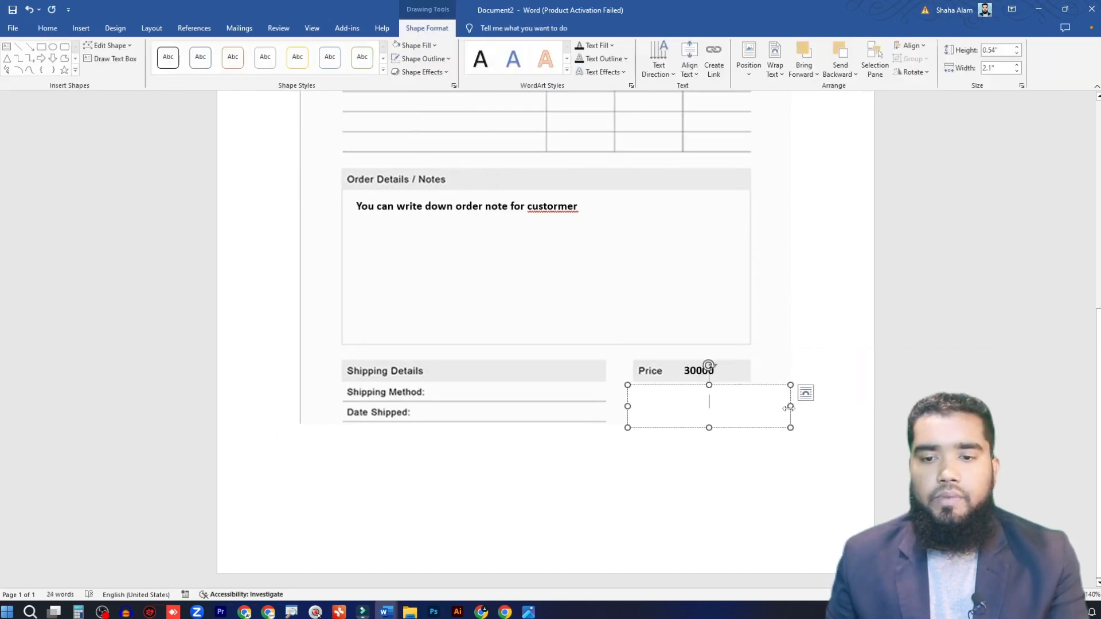
pyautogui.moveTo(782, 407); pyautogui.dragTo(793, 407)
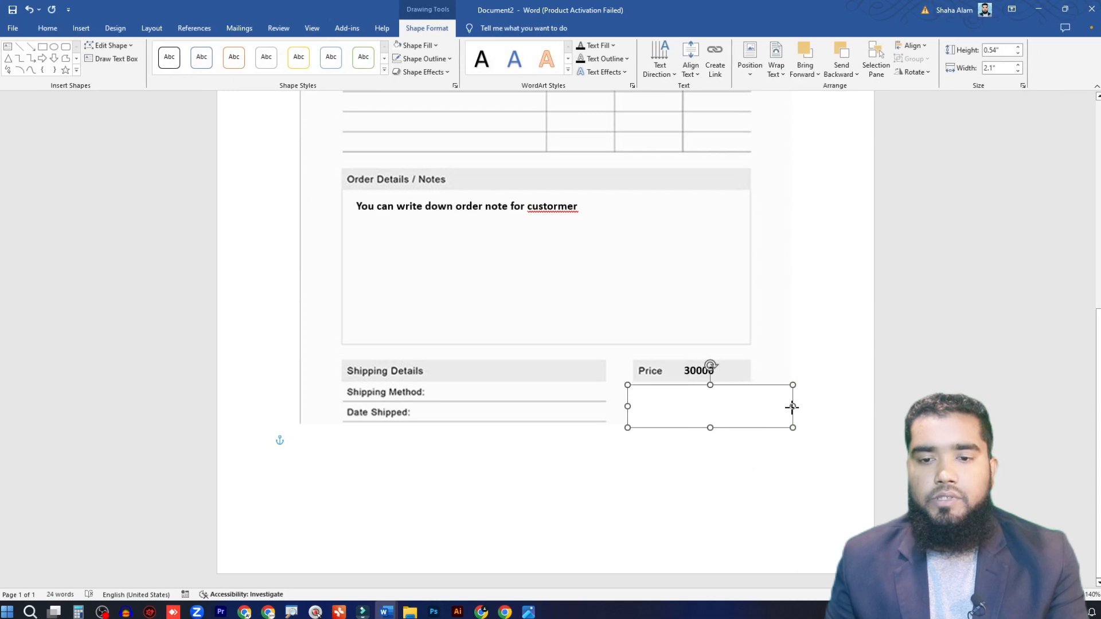
pyautogui.moveTo(709, 428); pyautogui.dragTo(710, 422)
pyautogui.click(767, 491)
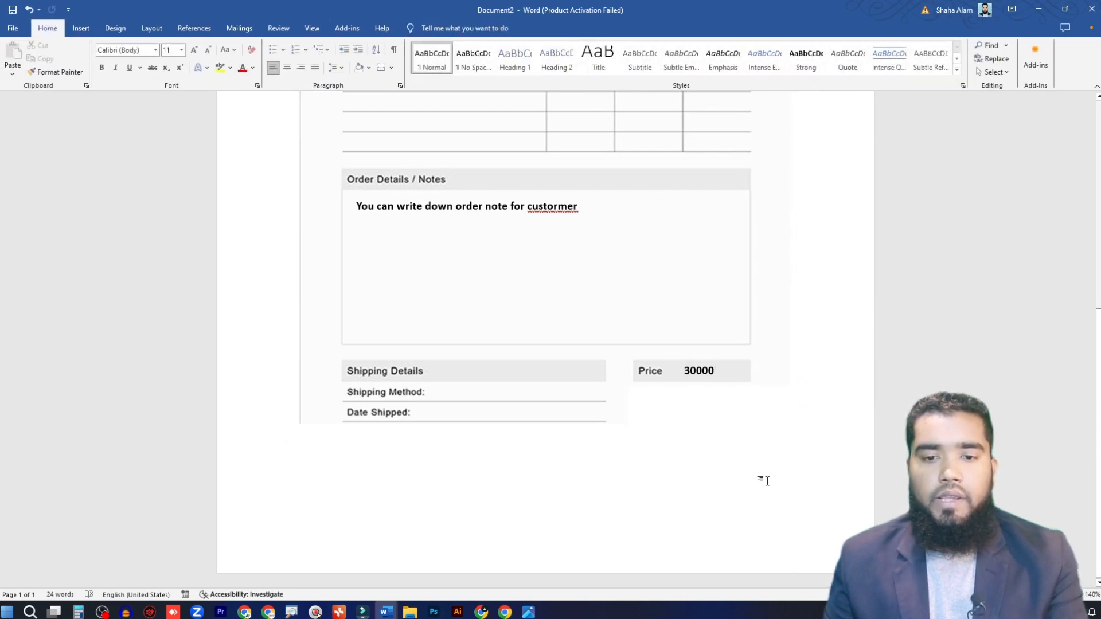
pyautogui.scroll(4, 766, 492)
pyautogui.scroll(-1, 762, 488)
pyautogui.scroll(5, 761, 488)
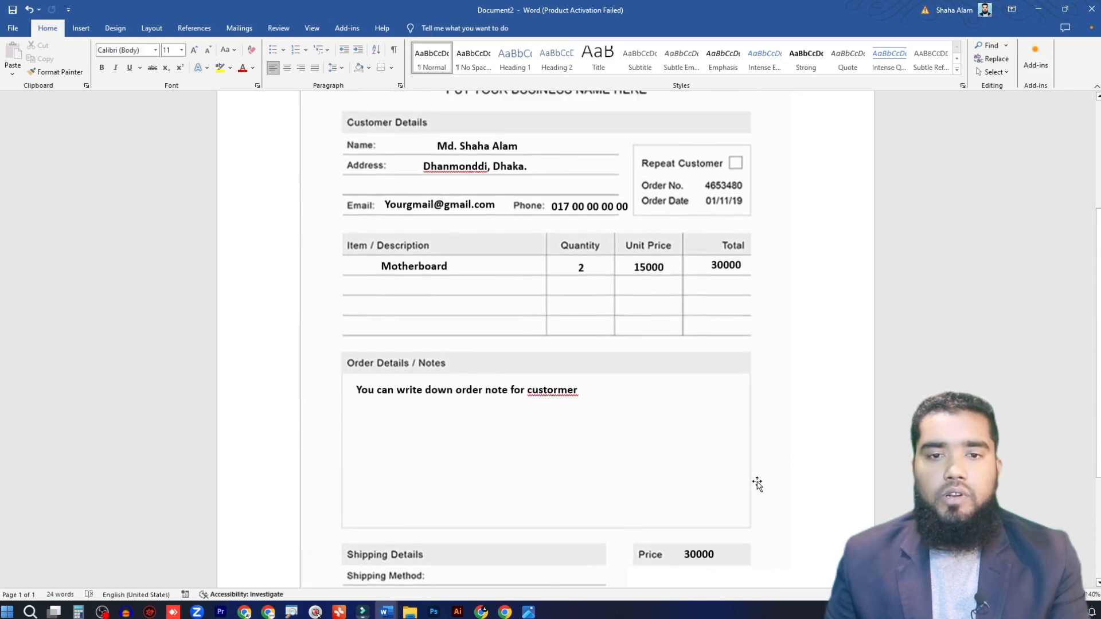
pyautogui.scroll(-2, 659, 438)
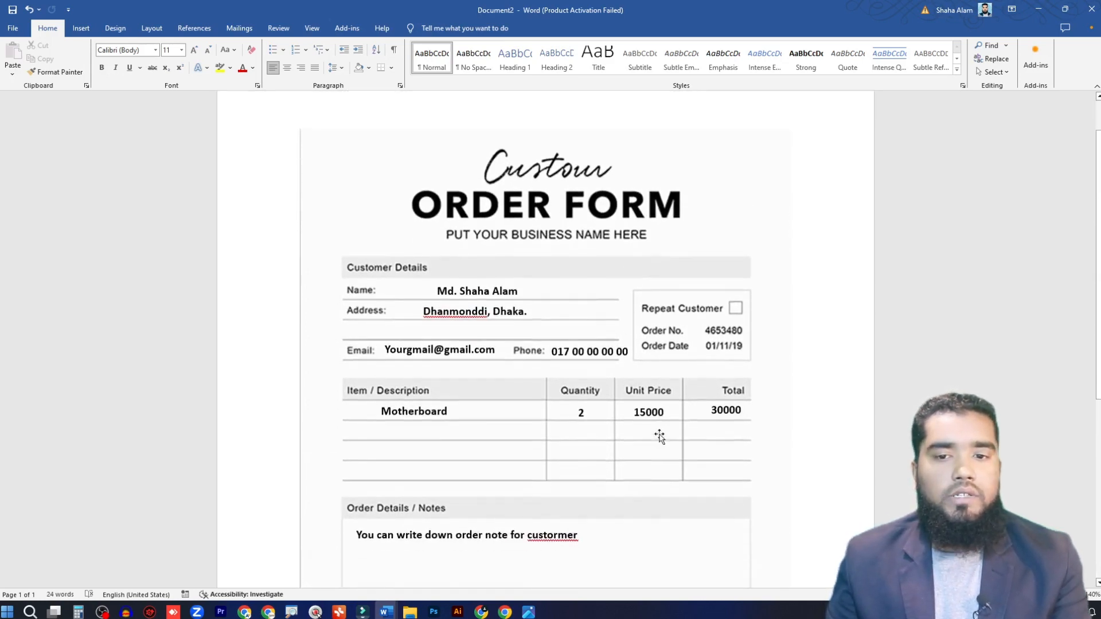
pyautogui.scroll(-4, 659, 436)
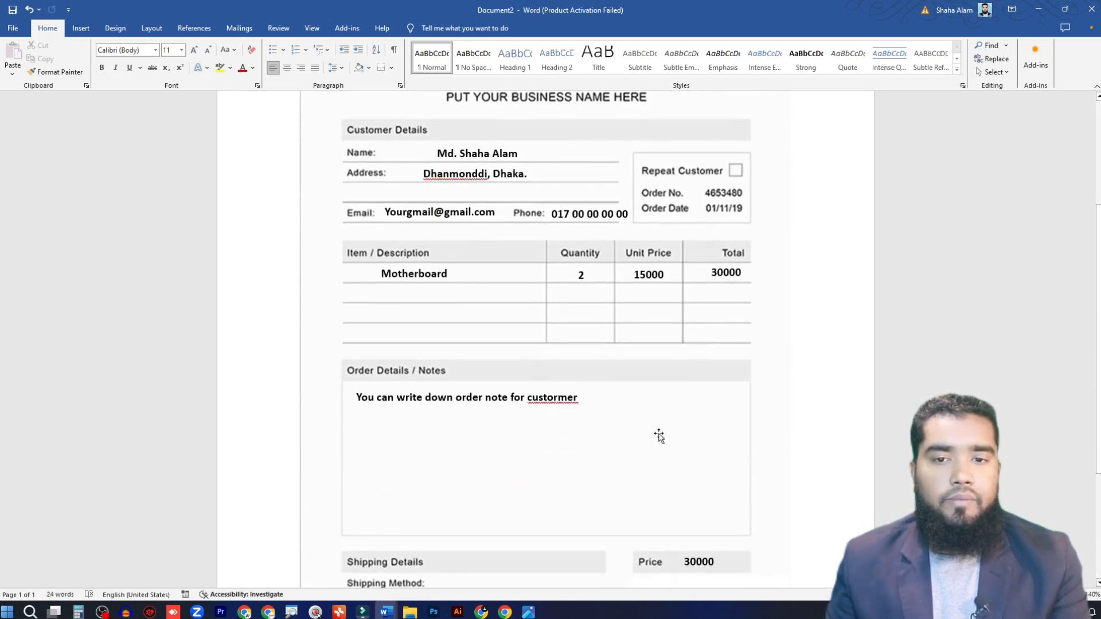